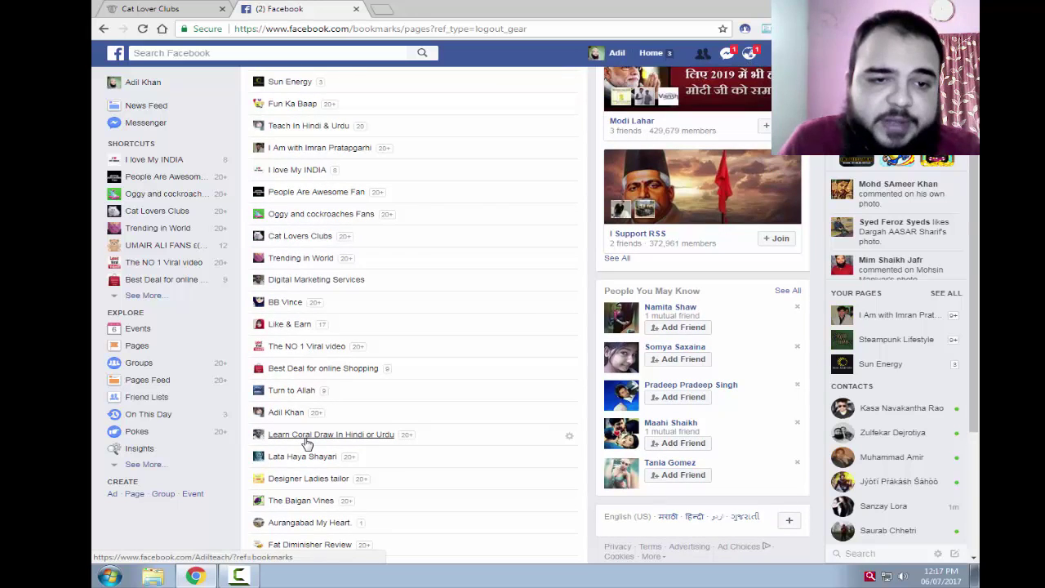
Step: Open the Cat Lovers Clubs page and start creating a new ad in Ads Manager, dismissing the ad blocker notice
left_click(305, 244)
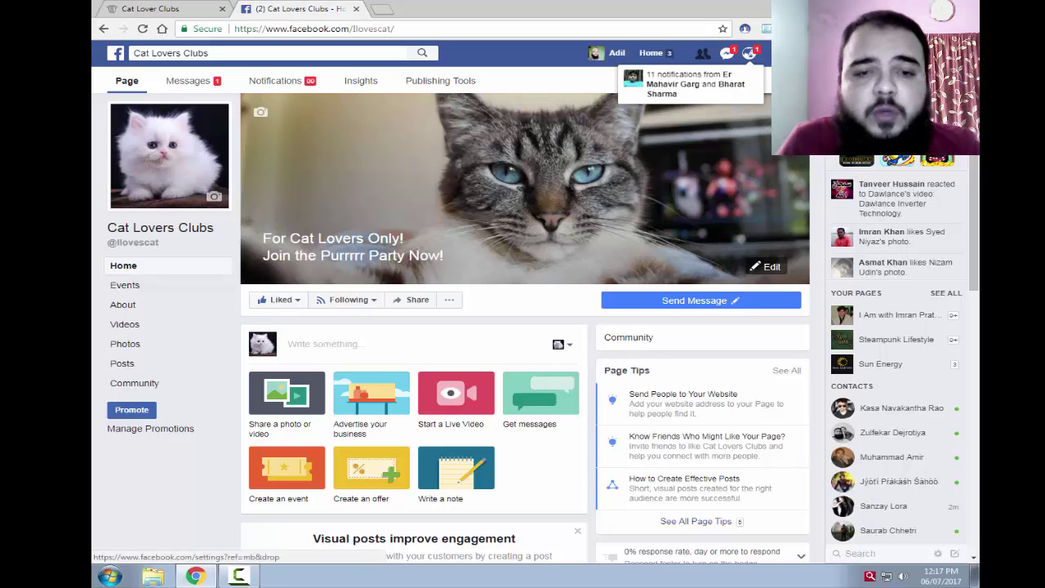
left_click(799, 52)
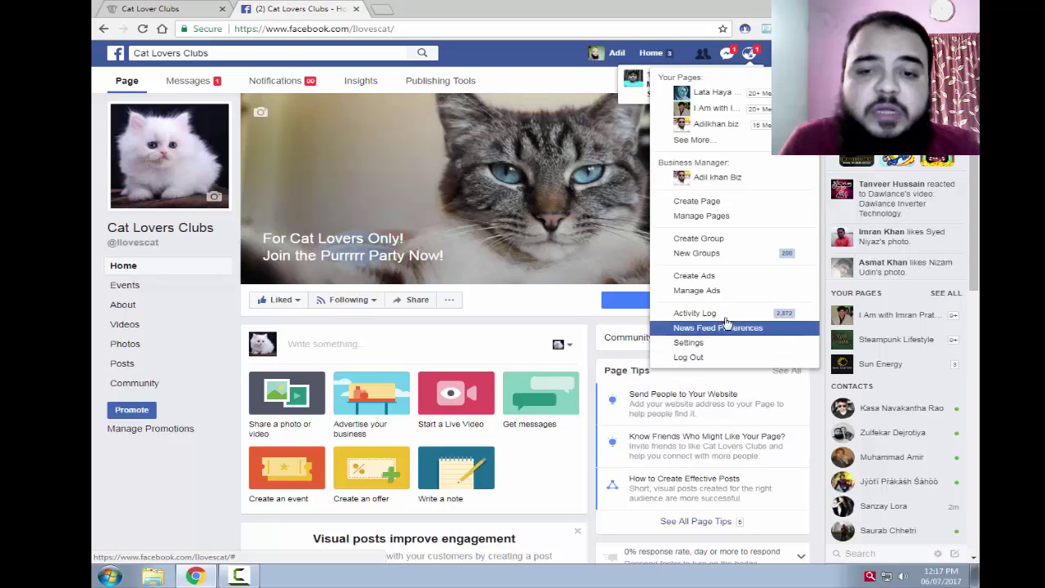
left_click(741, 281)
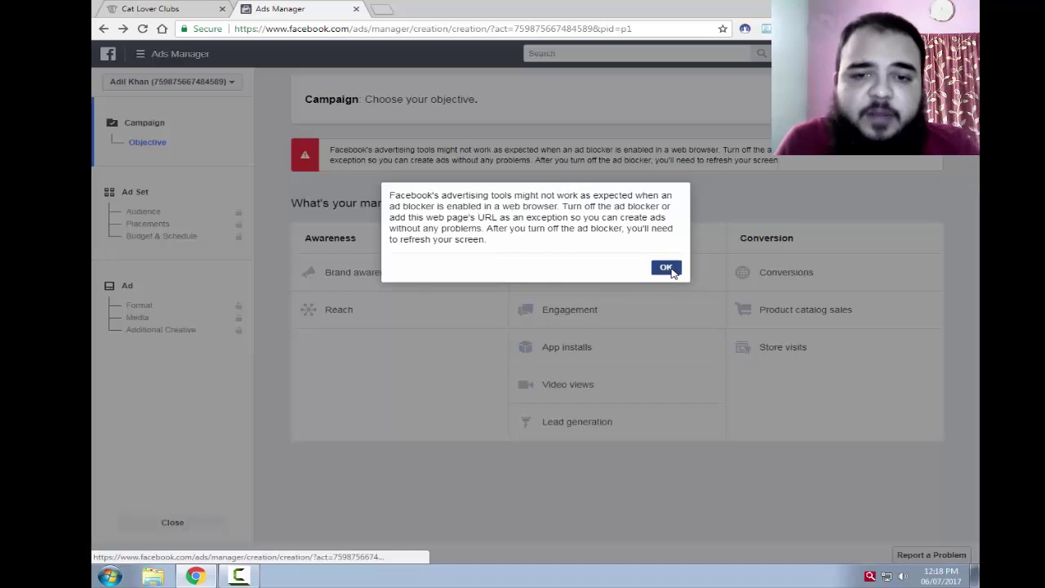
left_click(666, 268)
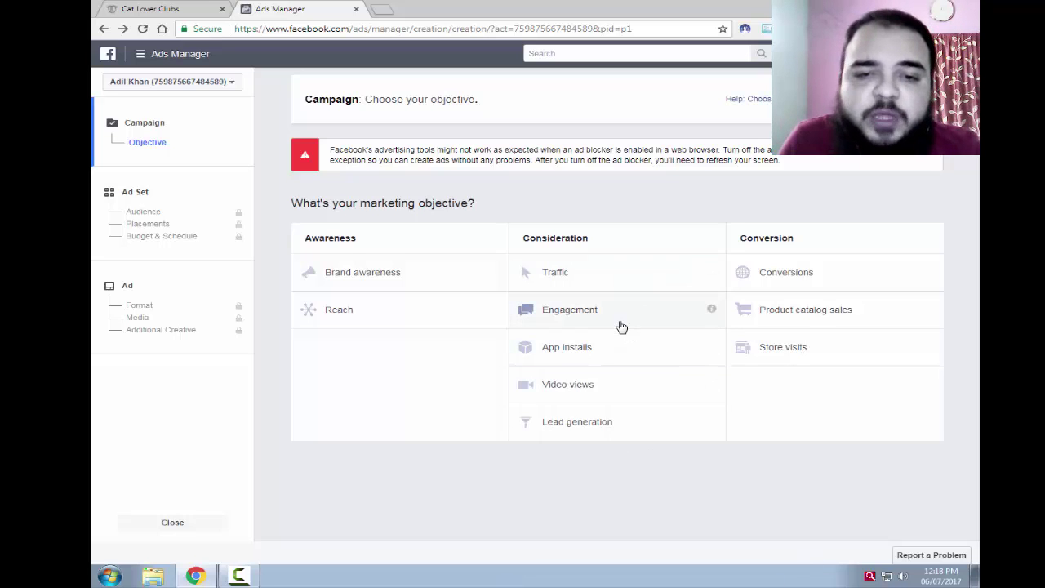
Step: Choose the Traffic marketing objective, name the campaign "Cat lover Mugs" and continue to the ad set
left_click(630, 285)
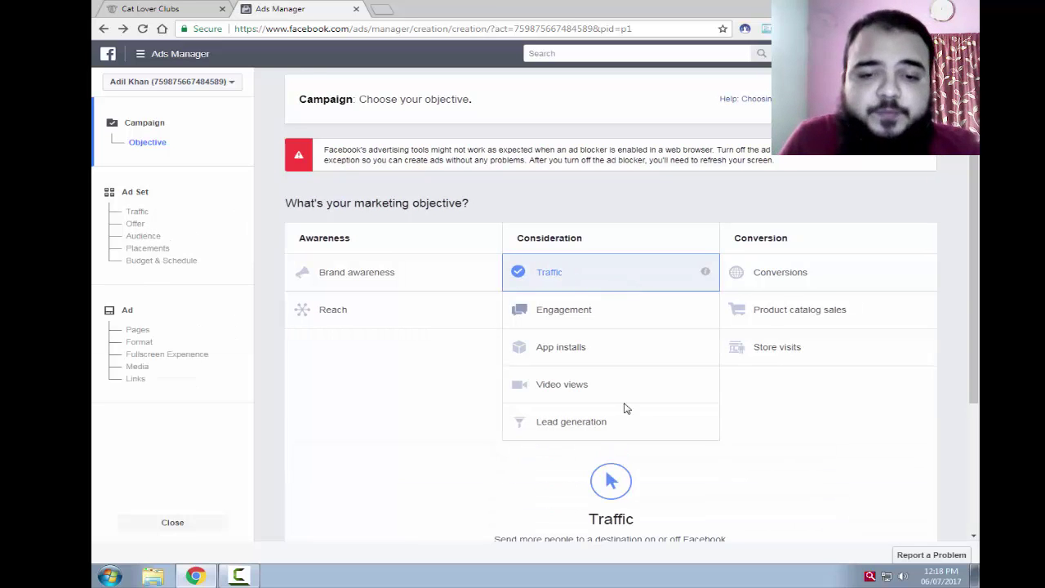
scroll(626, 408, "down", 2)
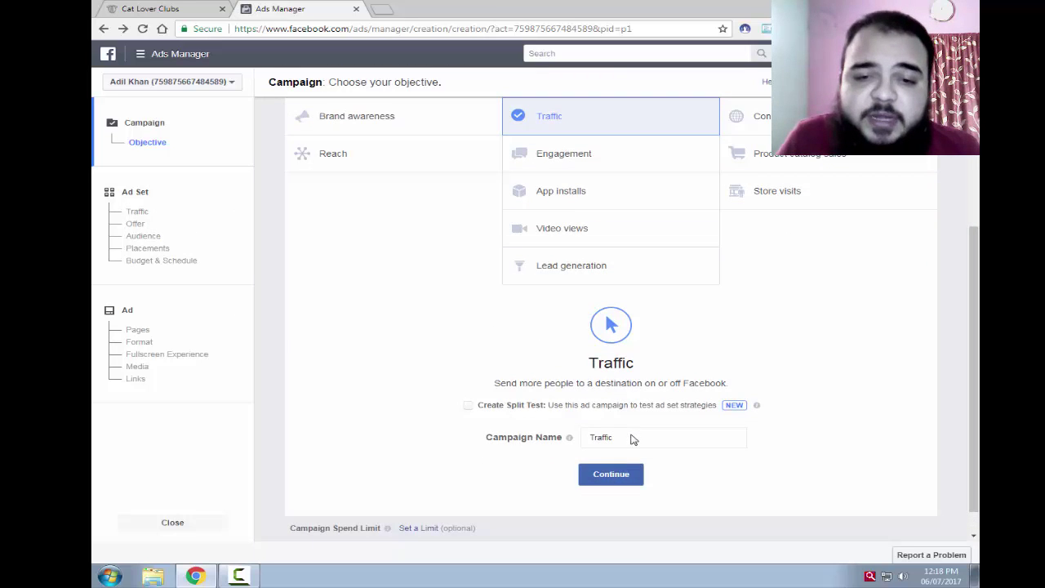
double_click(632, 435)
type("Cat")
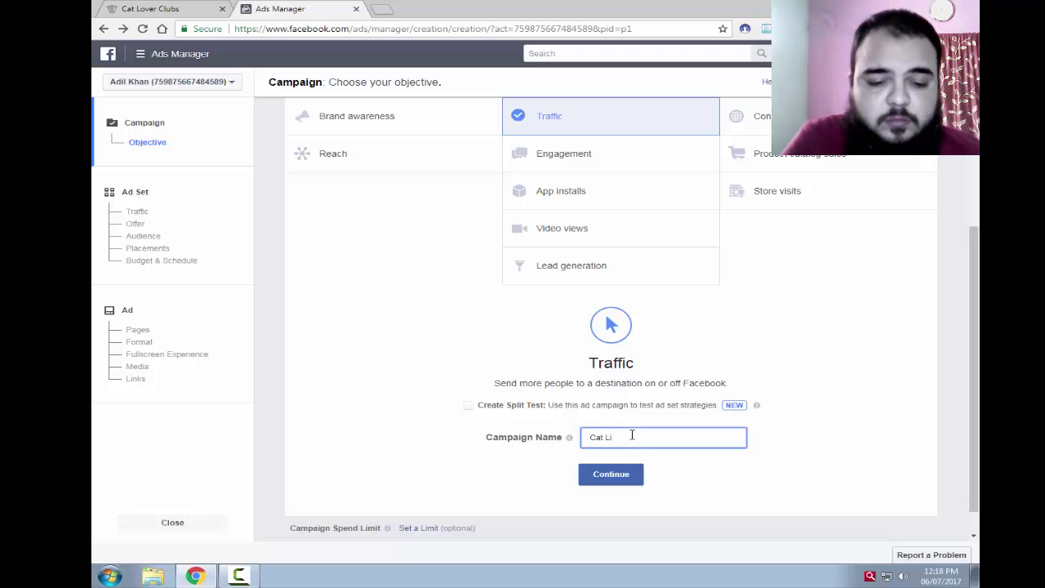
type(" Lobers")
double_click(631, 435)
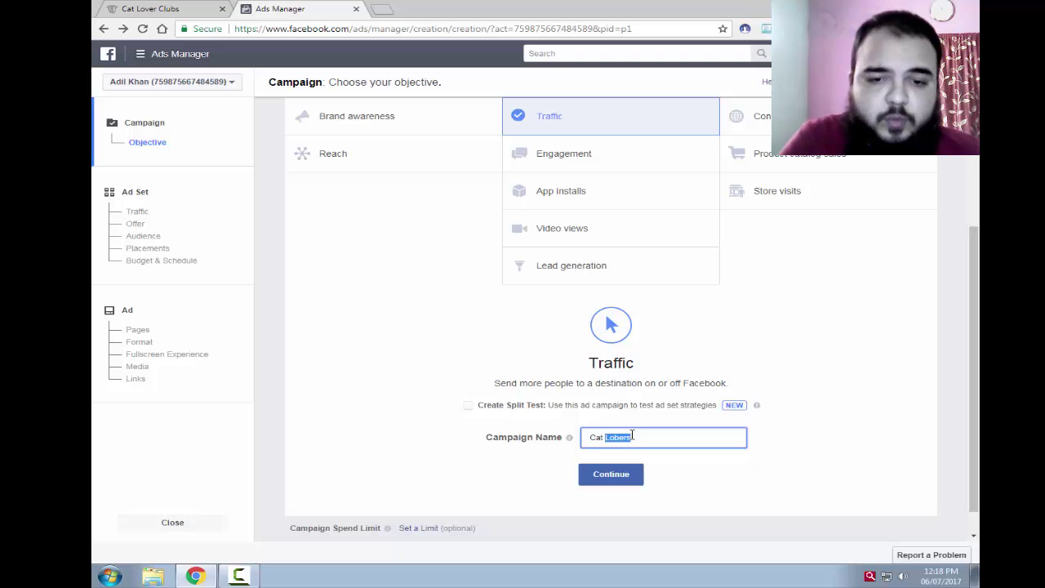
type("Lo")
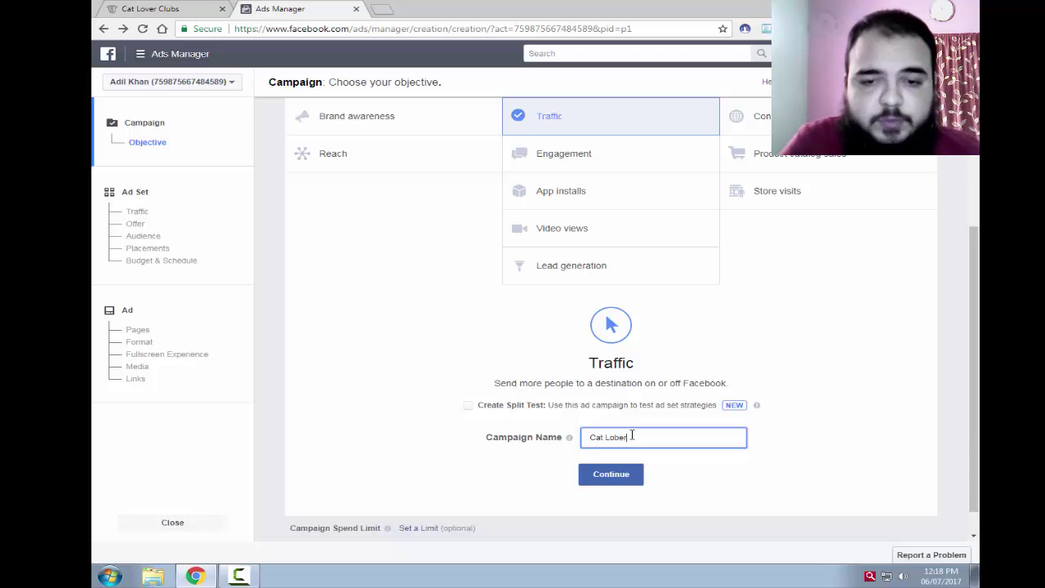
type("ber")
double_click(632, 435)
key("BackSpace")
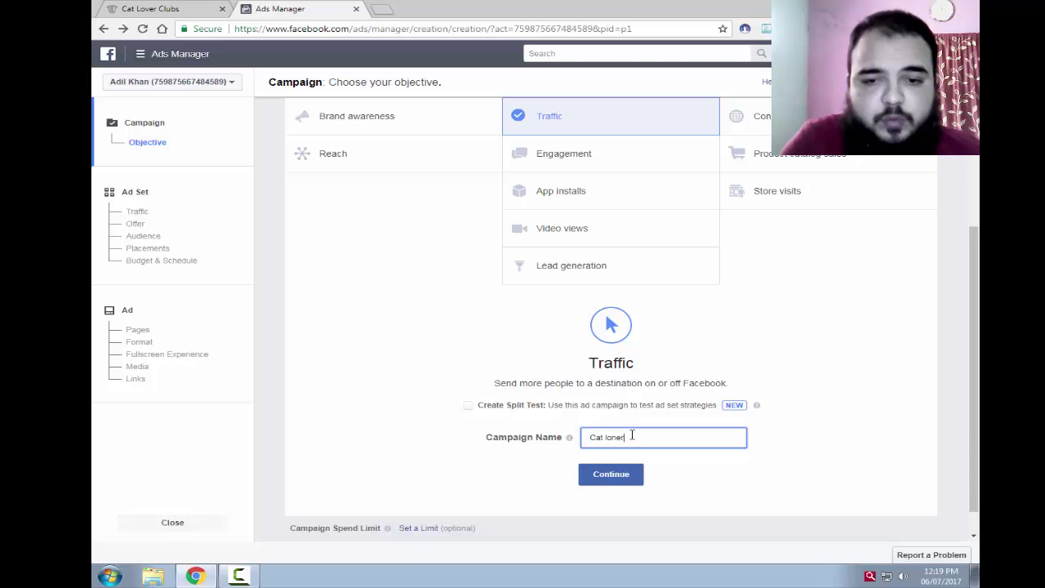
double_click(632, 435)
key("BackSpace")
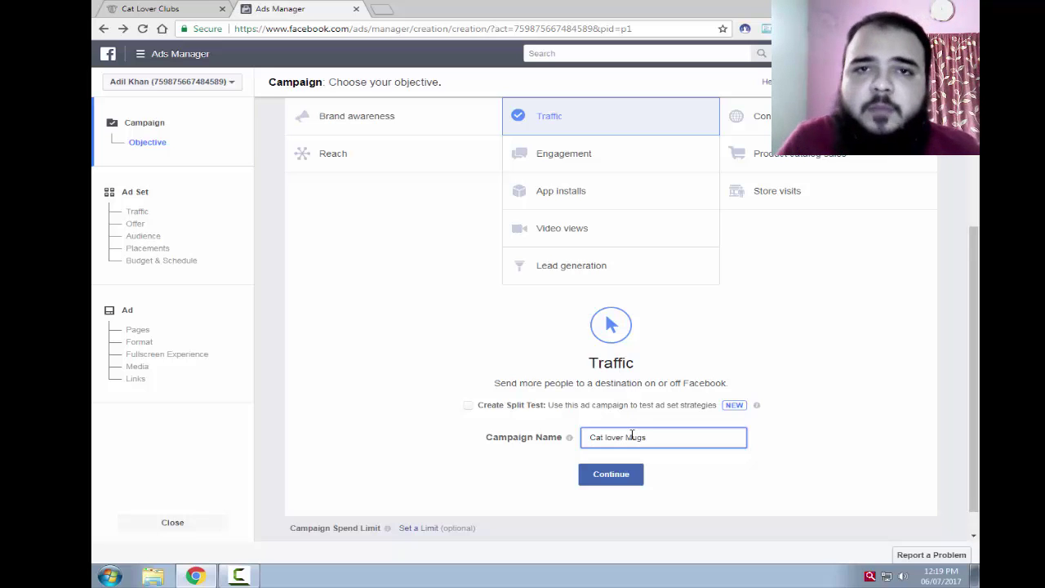
left_click(620, 482)
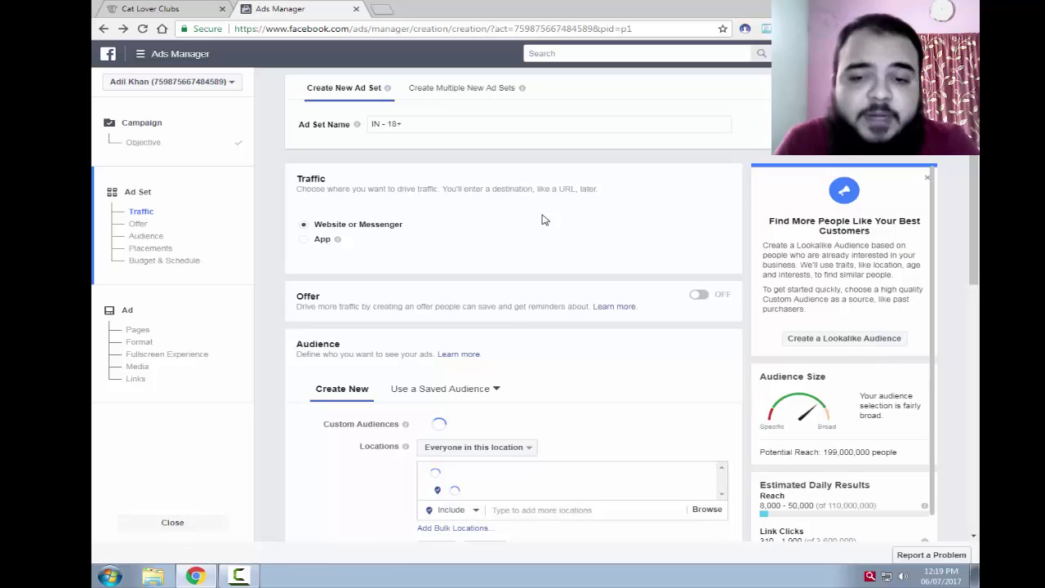
Step: Set the audience's age range to 25–34
scroll(541, 219, "down", 1)
scroll(541, 219, "down", 2)
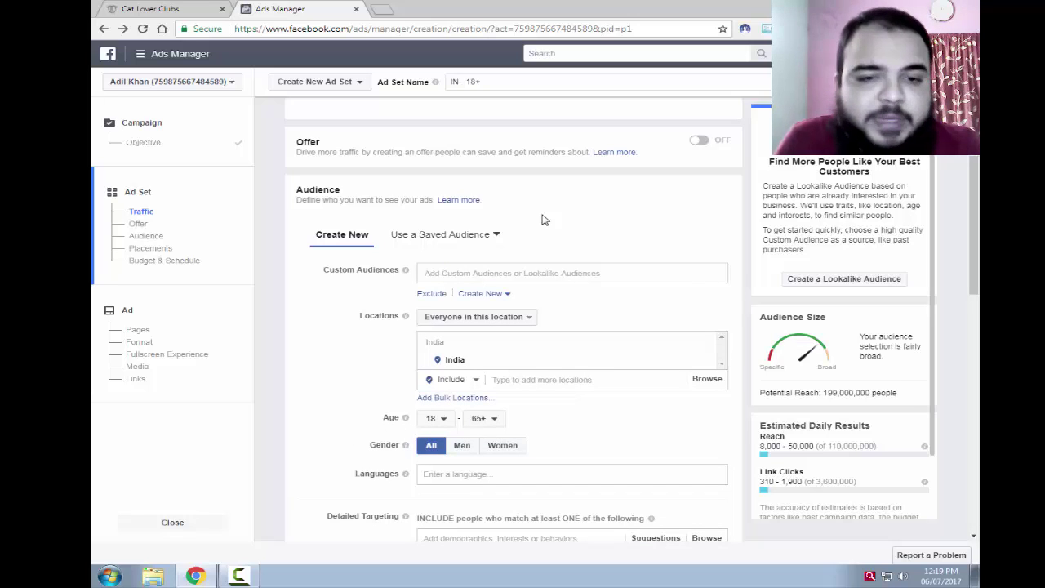
left_click(437, 418)
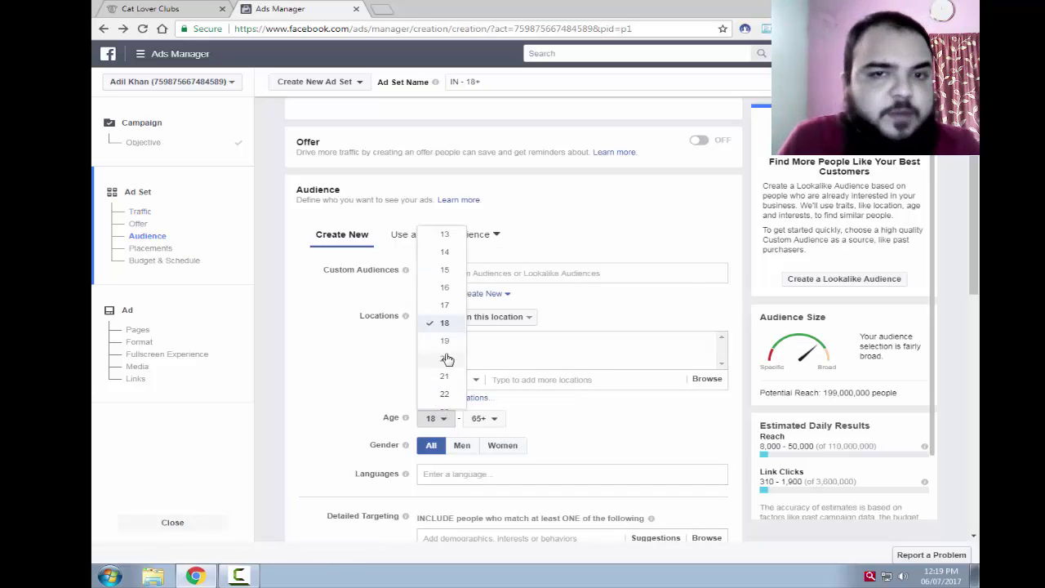
left_click(477, 340)
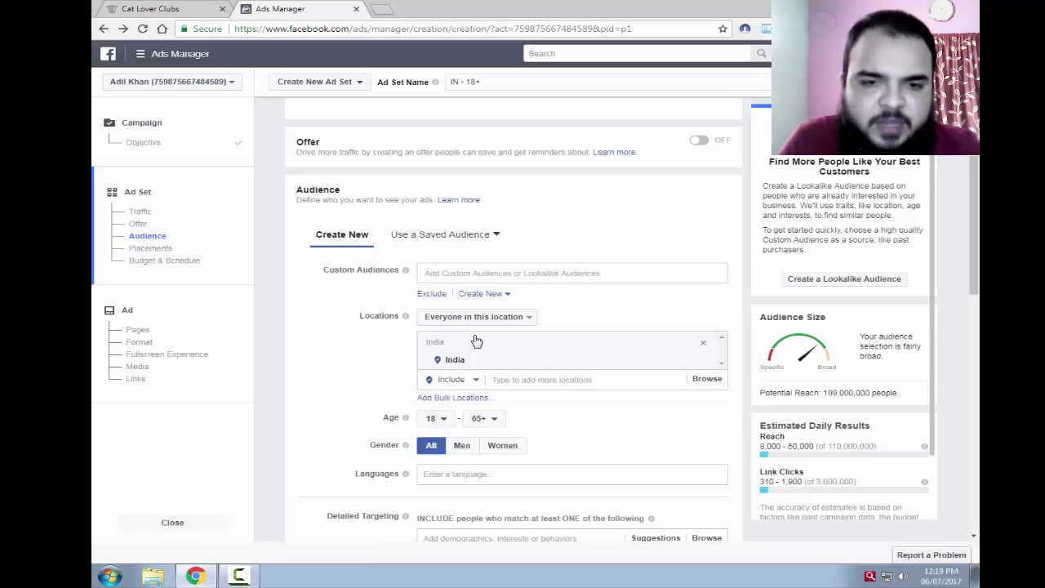
left_click(448, 424)
scroll(457, 359, "down", 2)
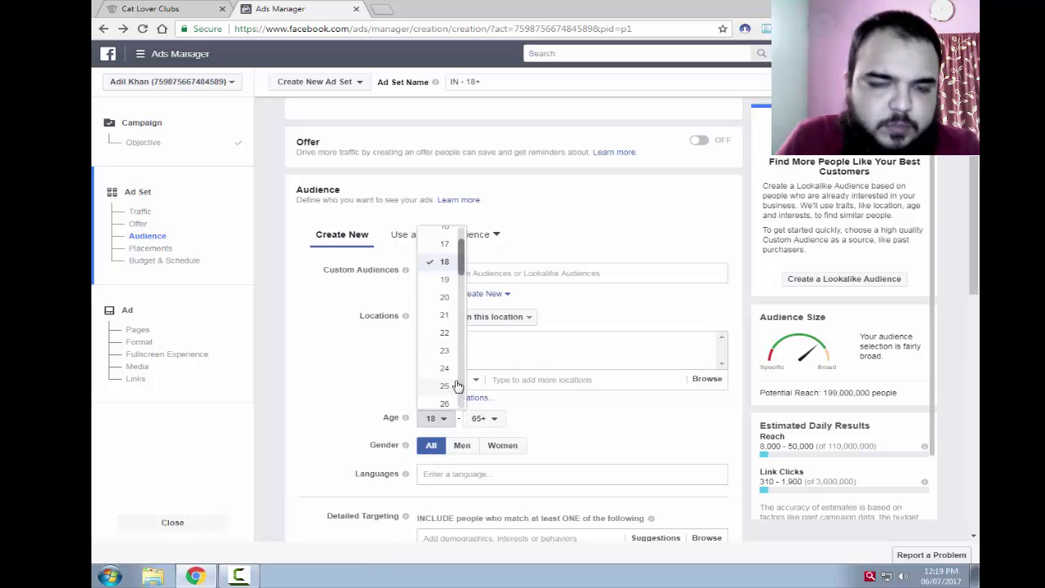
left_click(457, 385)
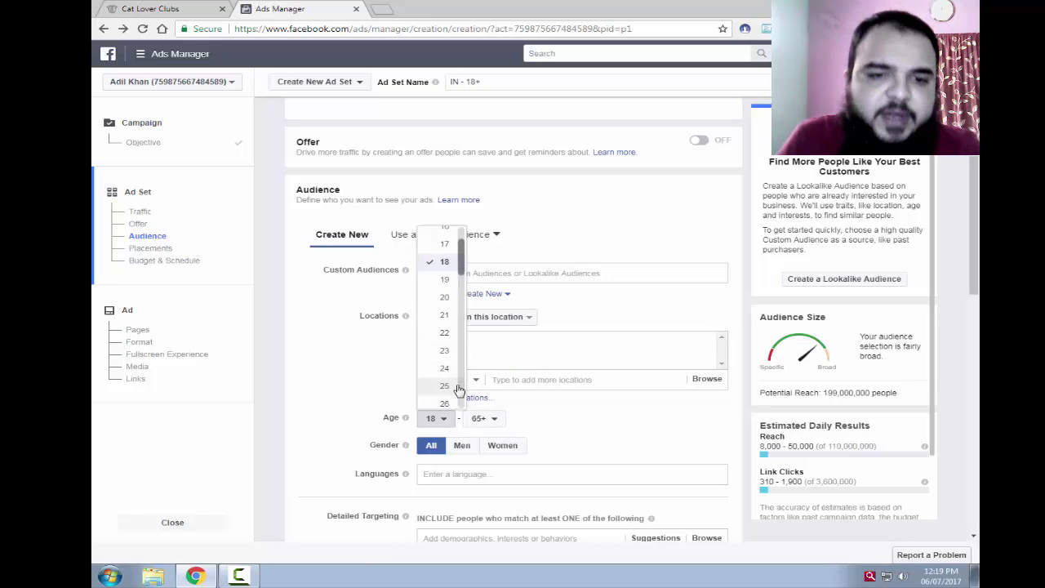
left_click(496, 418)
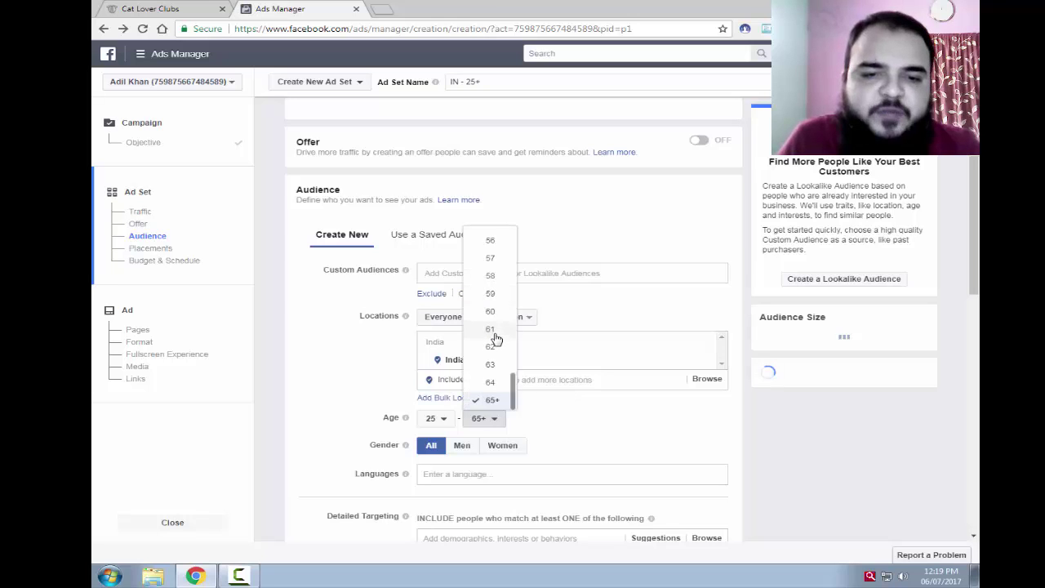
scroll(495, 339, "up", 6)
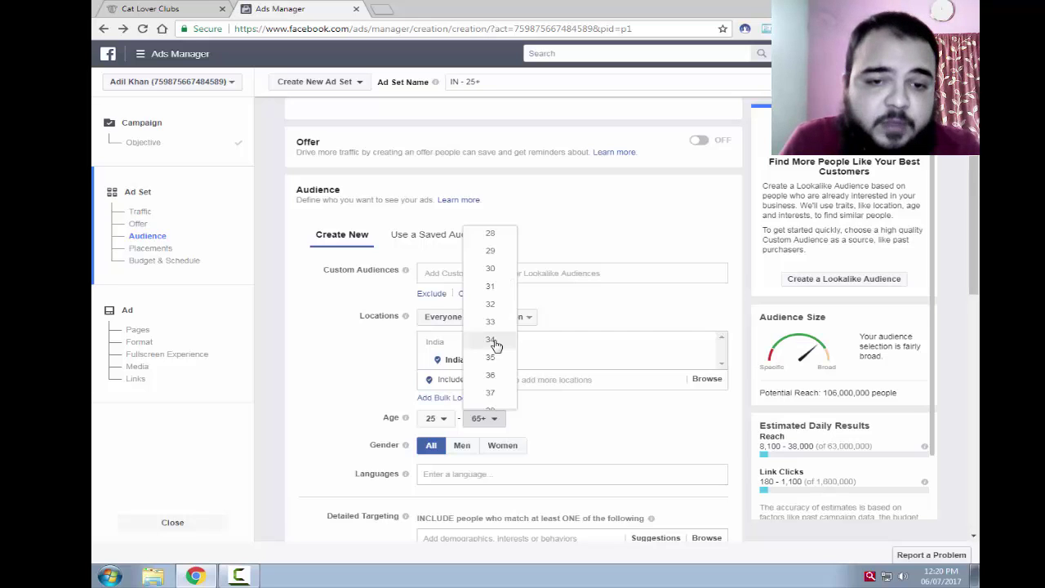
left_click(491, 340)
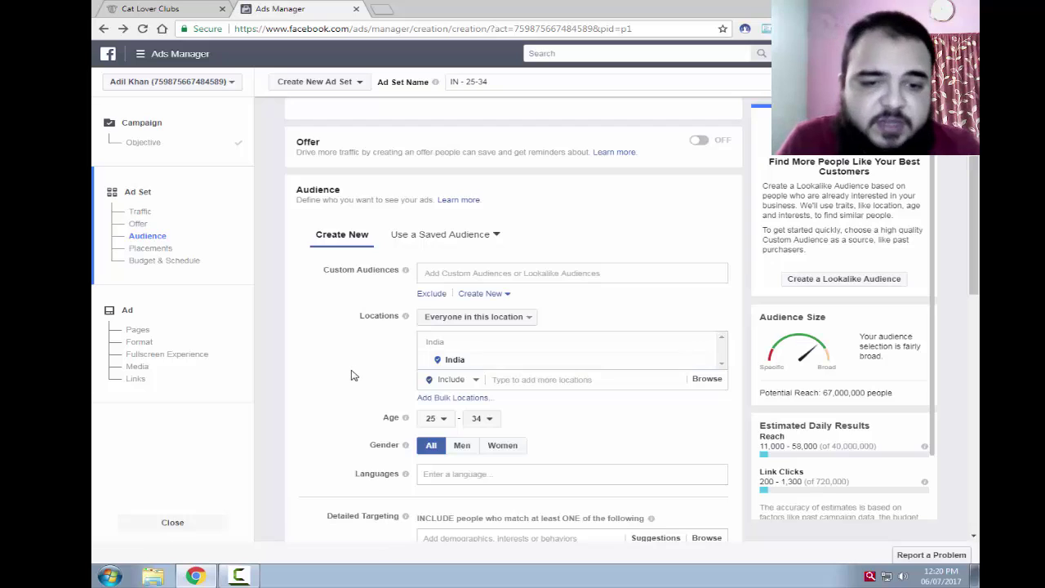
Step: Restrict the audience's gender to Women and add English (All) as the targeted language
scroll(353, 375, "down", 3)
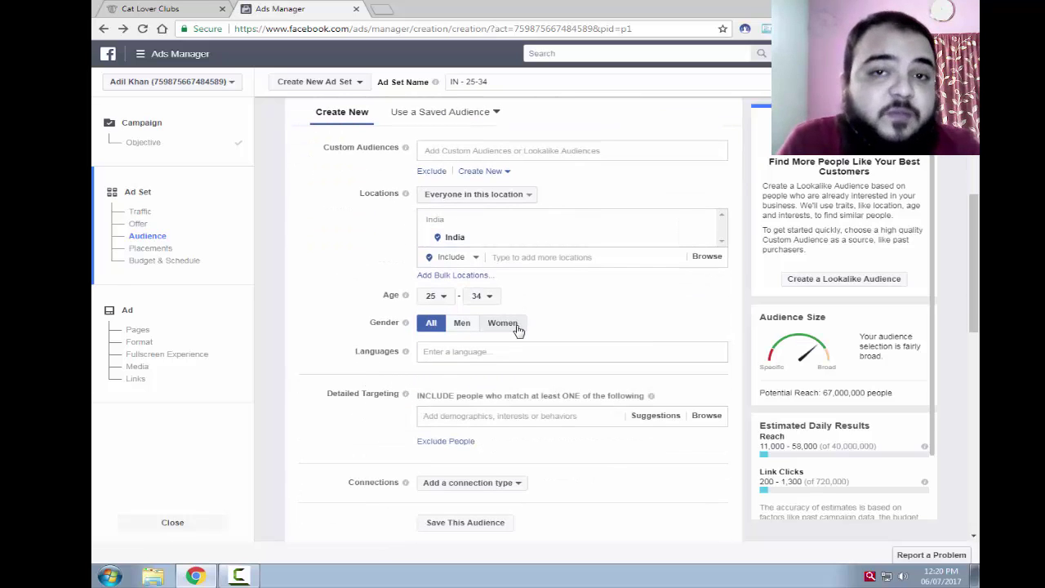
left_click(516, 325)
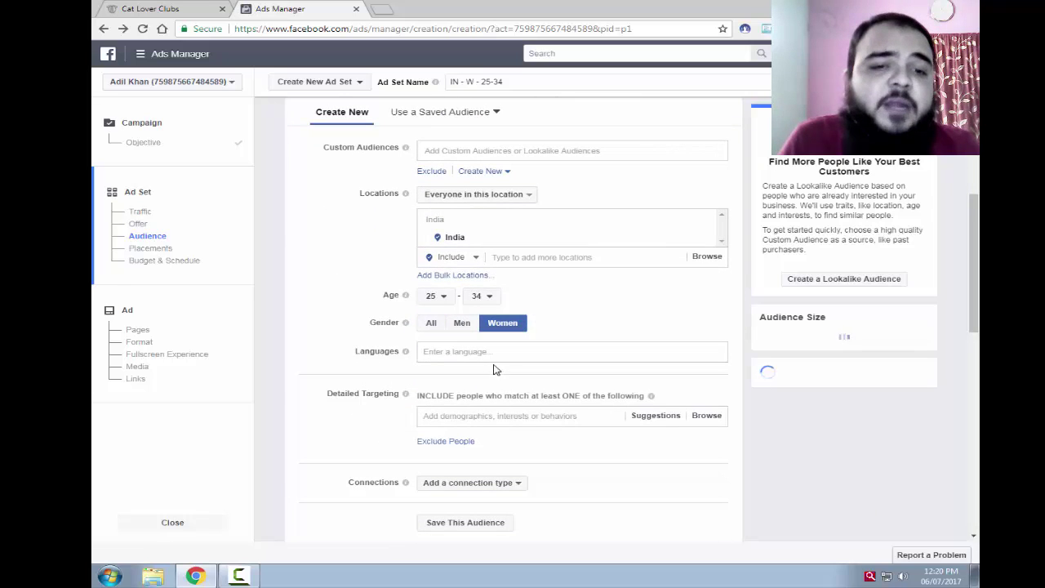
left_click(506, 349)
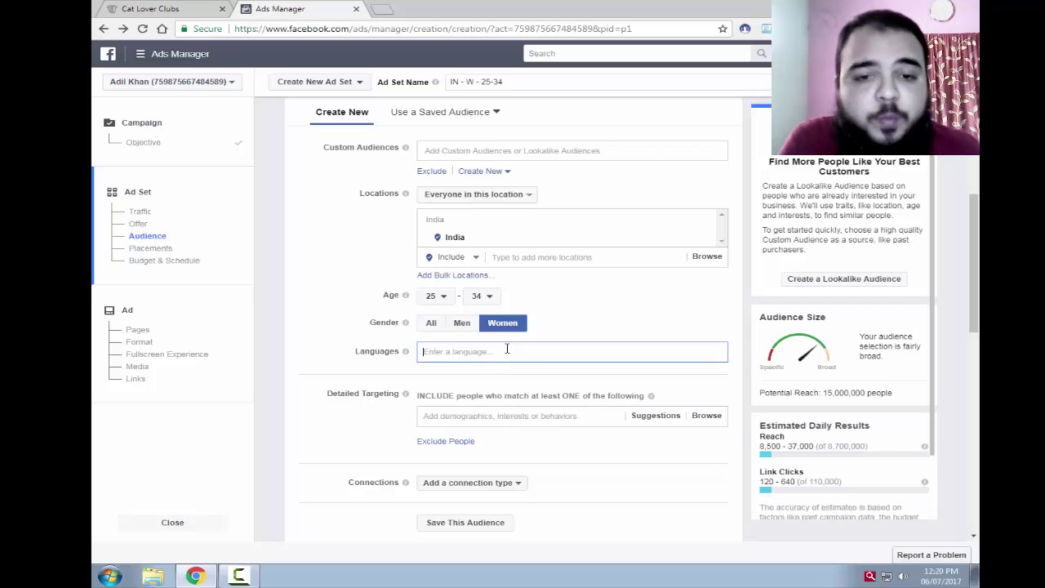
type("All")
key("Down")
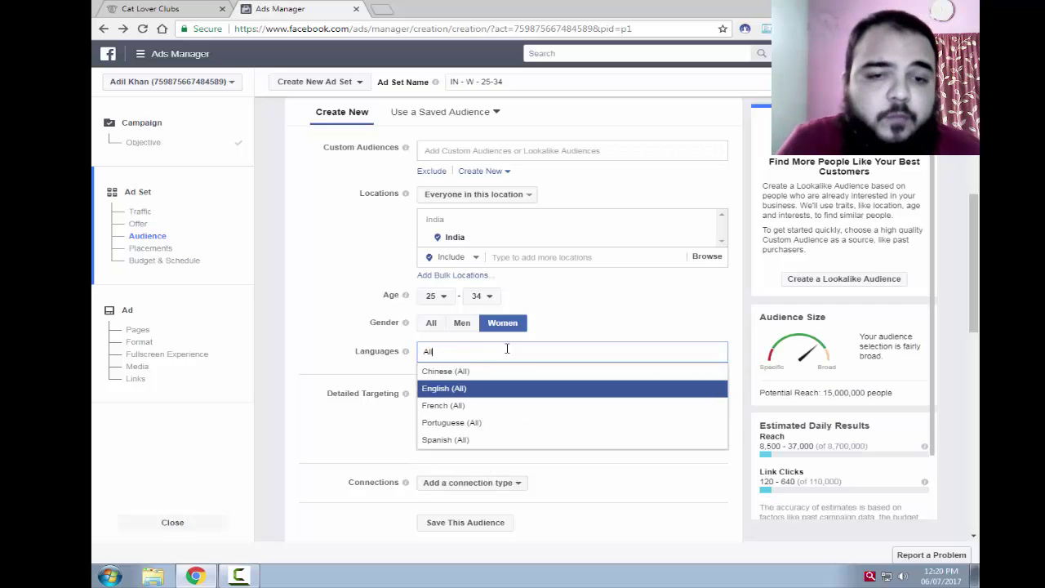
key("Return")
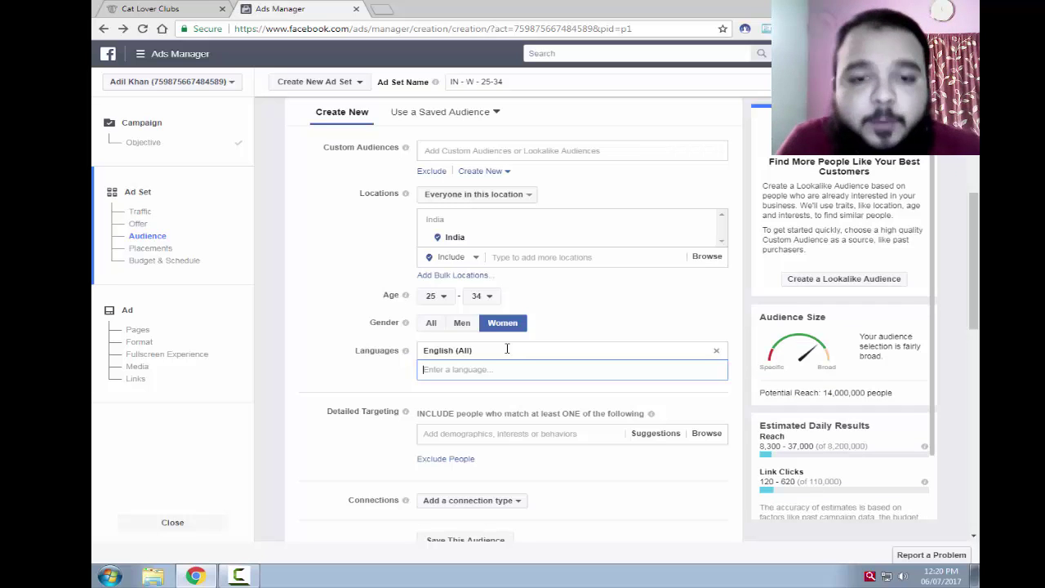
Step: Add the interests i love my cat, Cat Lovers, We Love Cats, Love CATS and Cats lovers to the audience's detailed targeting
scroll(317, 304, "down", 2)
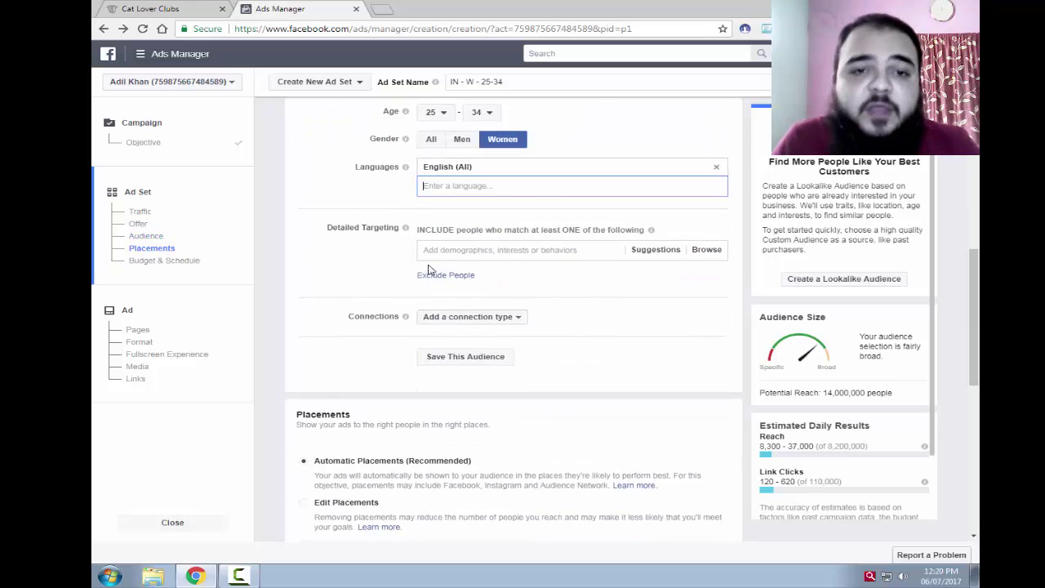
scroll(428, 270, "up", 3)
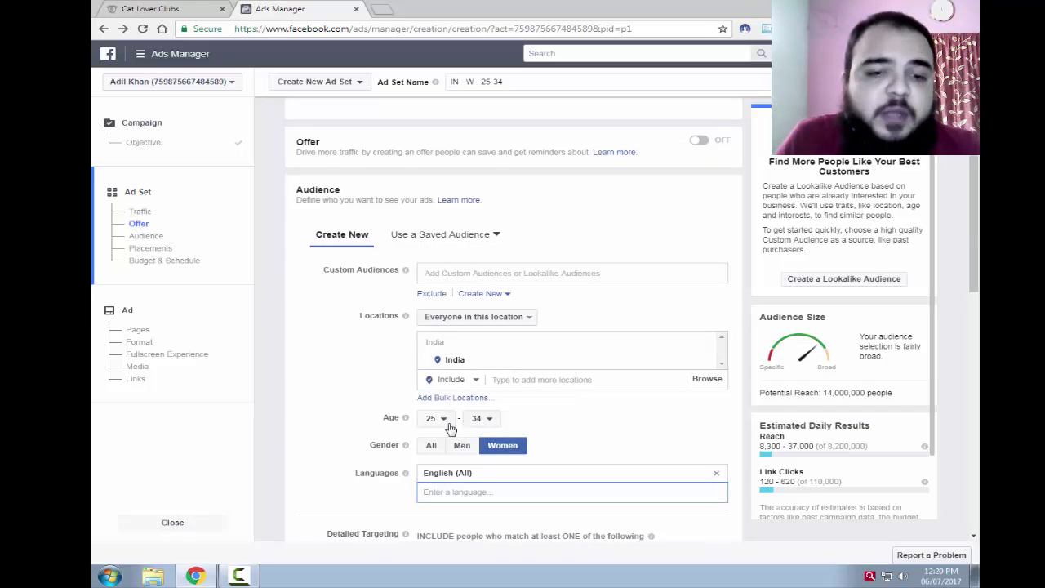
scroll(447, 431, "down", 1)
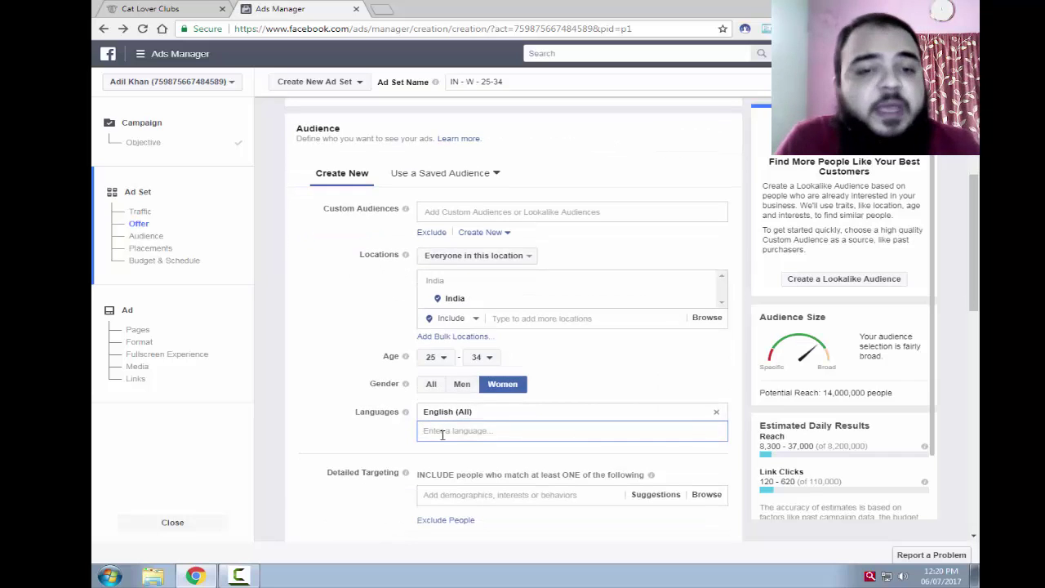
scroll(441, 435, "down", 1)
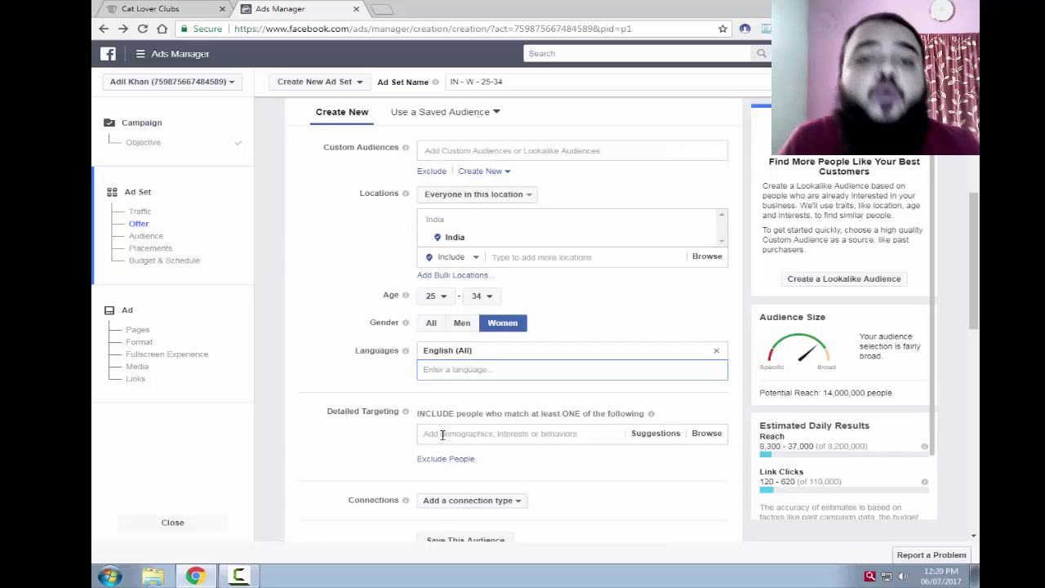
scroll(442, 435, "down", 1)
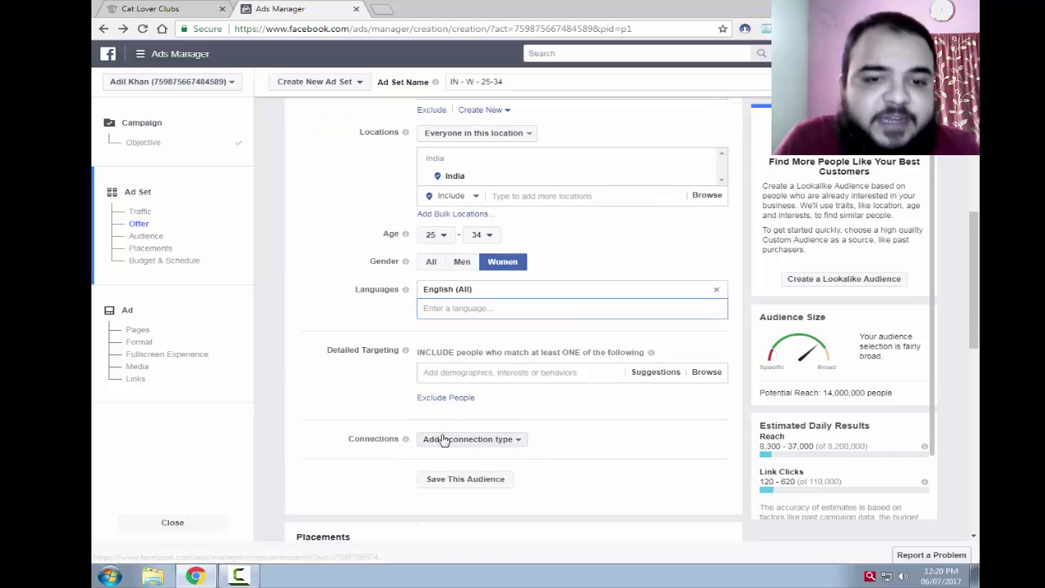
left_click(473, 371)
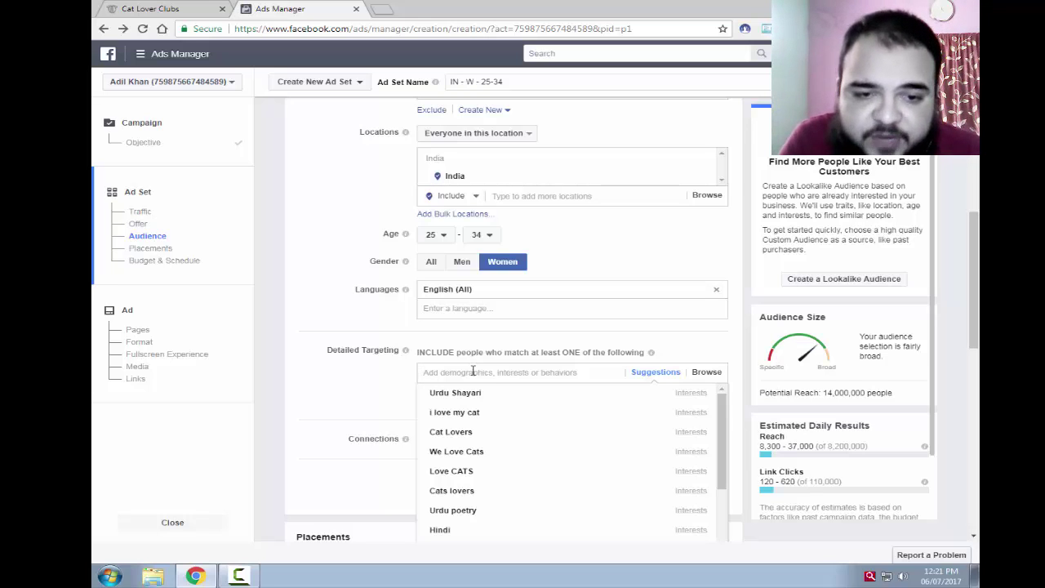
mouse_move(441, 415)
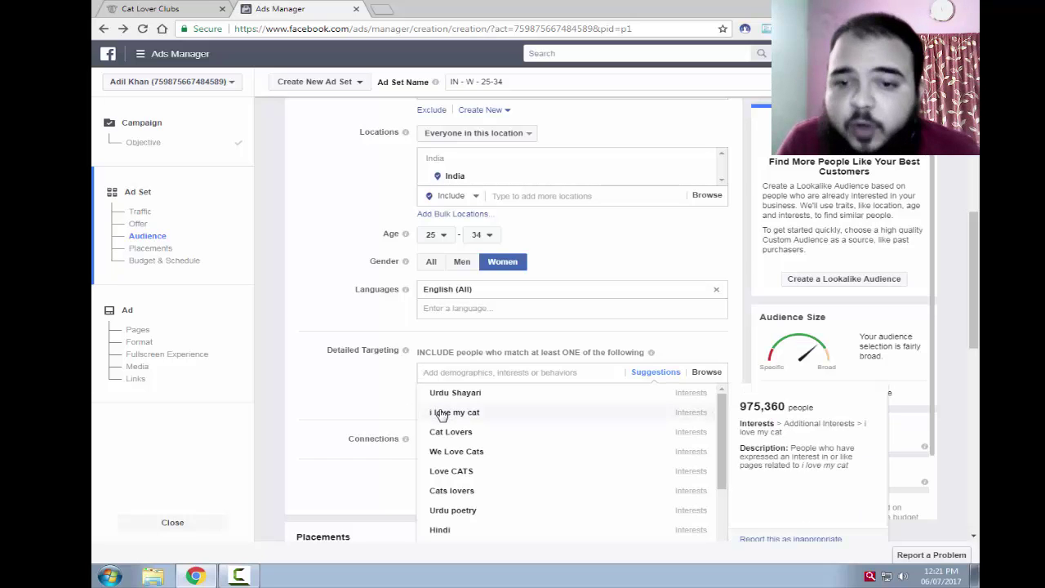
left_click(441, 412)
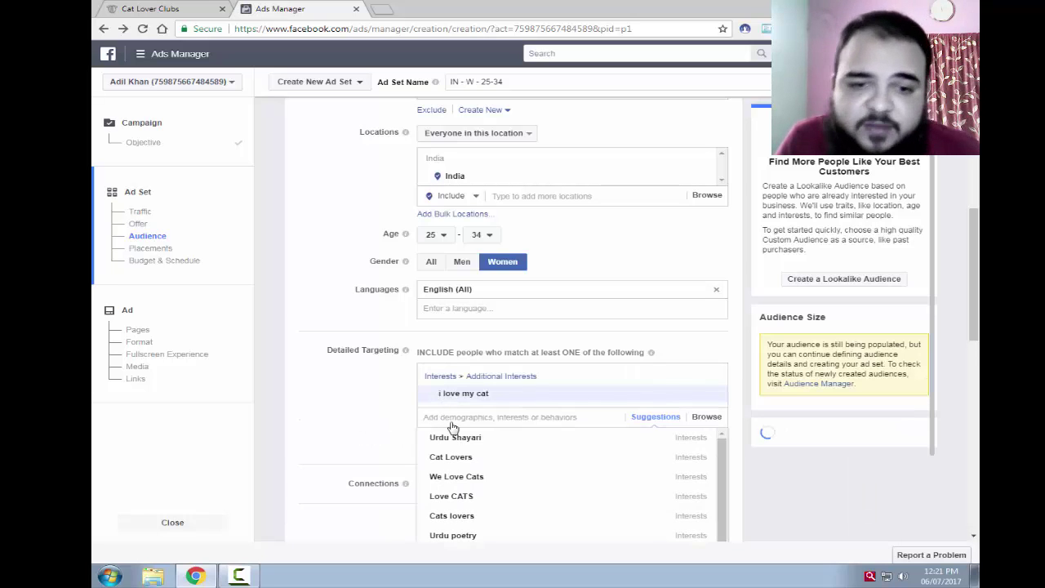
mouse_move(460, 464)
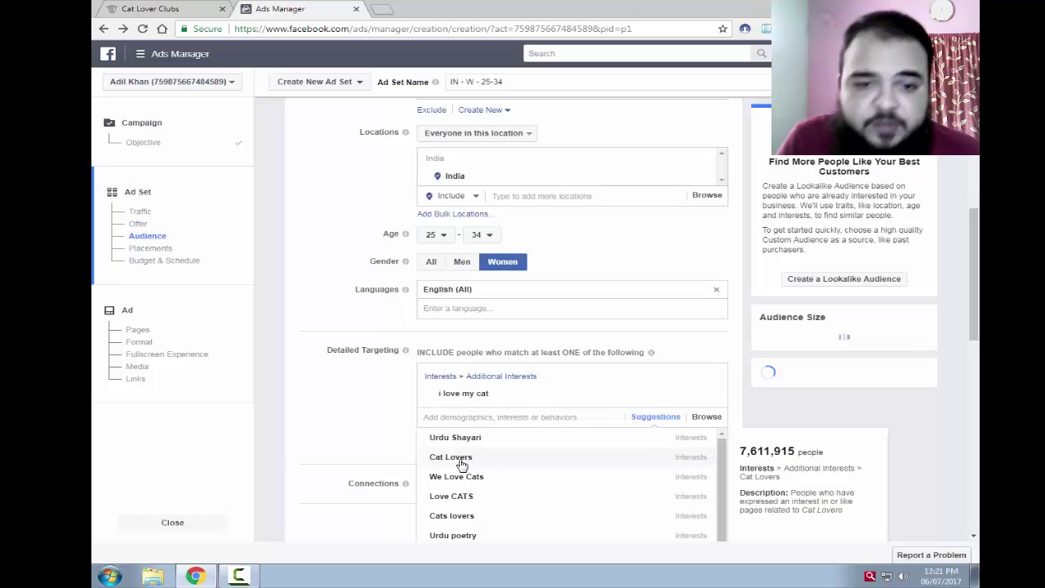
left_click(457, 459)
left_click(468, 482)
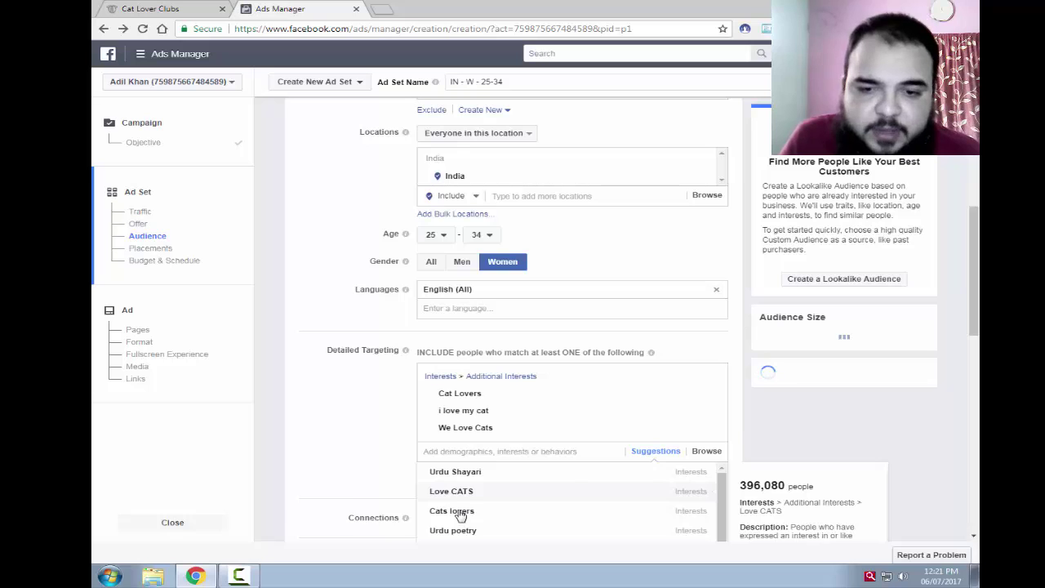
left_click(460, 513)
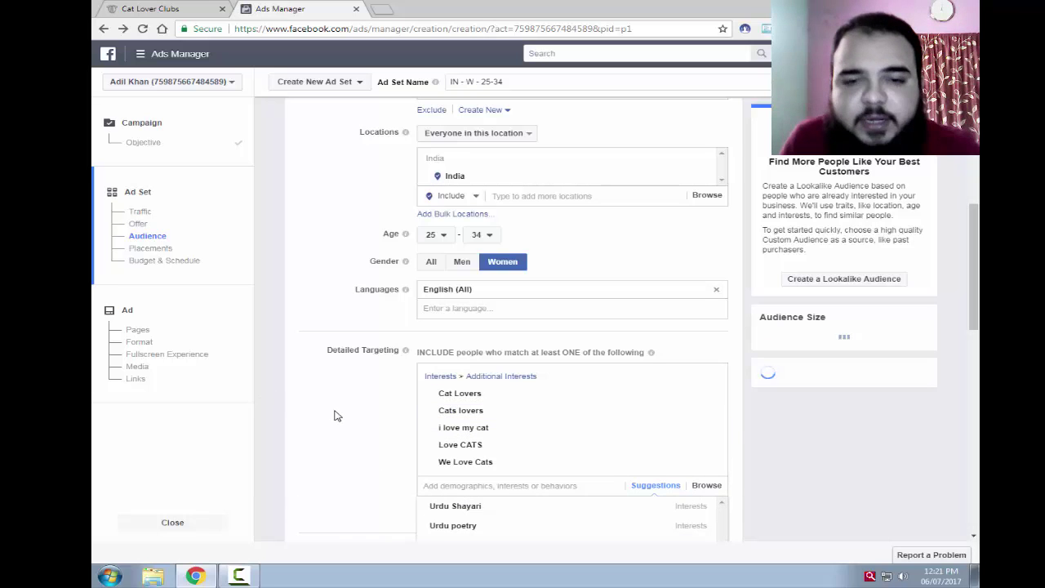
Step: Browse the detailed targeting categories and look through the subcategories under Demographics
scroll(369, 403, "down", 3)
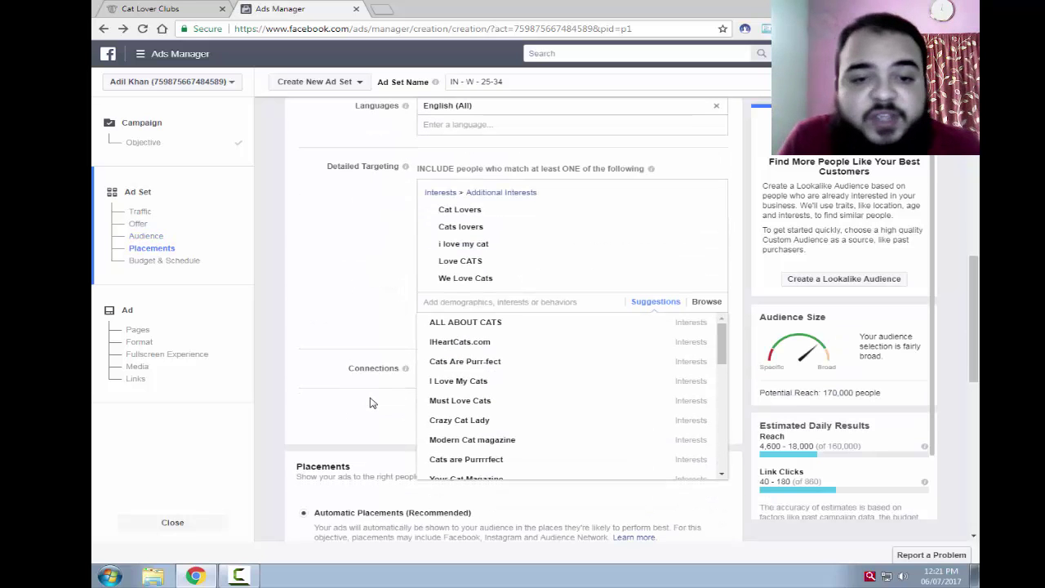
left_click(551, 300)
left_click(706, 302)
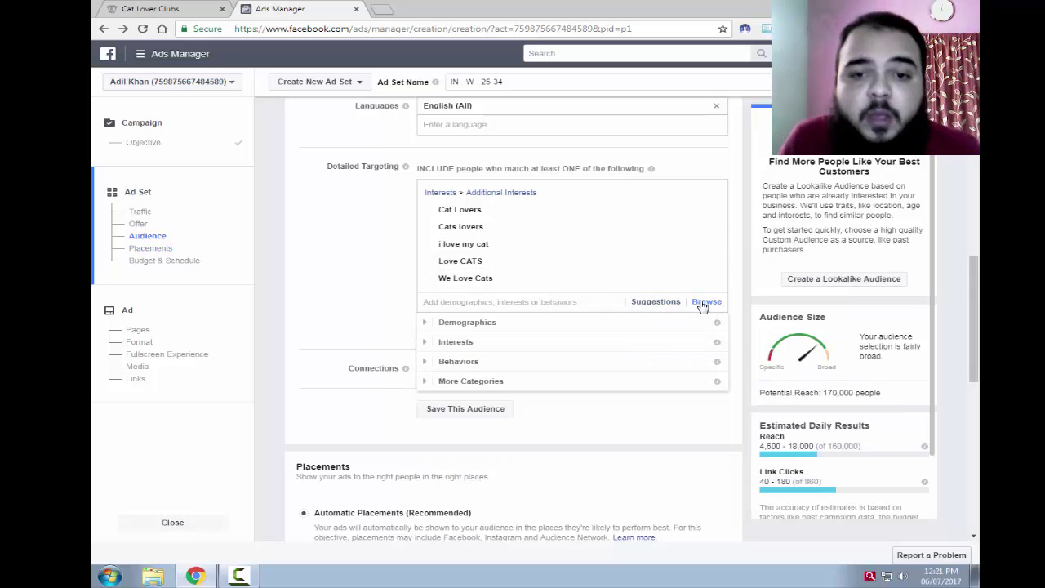
left_click(426, 323)
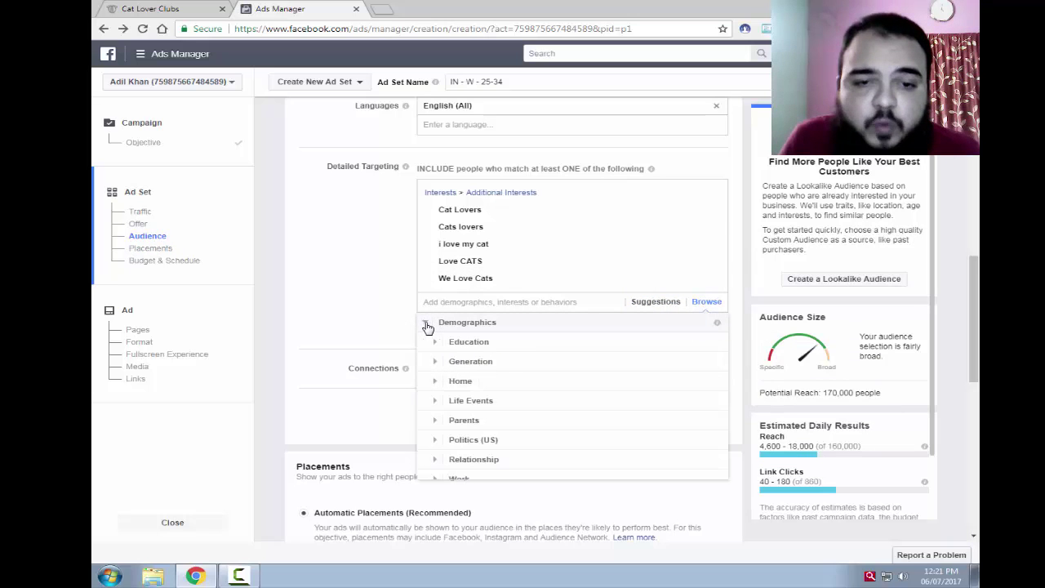
scroll(430, 343, "down", 2)
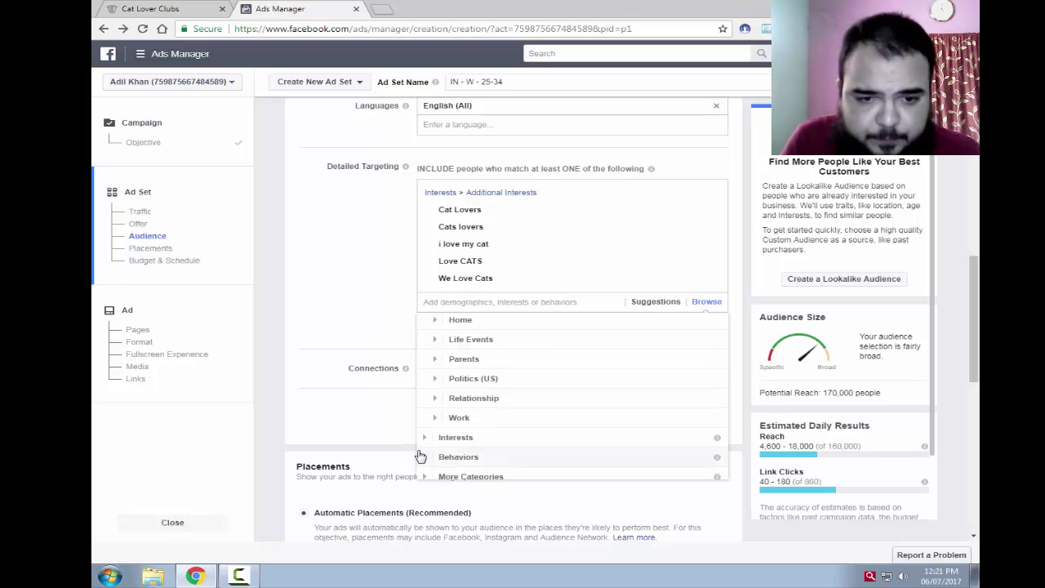
scroll(420, 454, "down", 1)
scroll(419, 454, "up", 2)
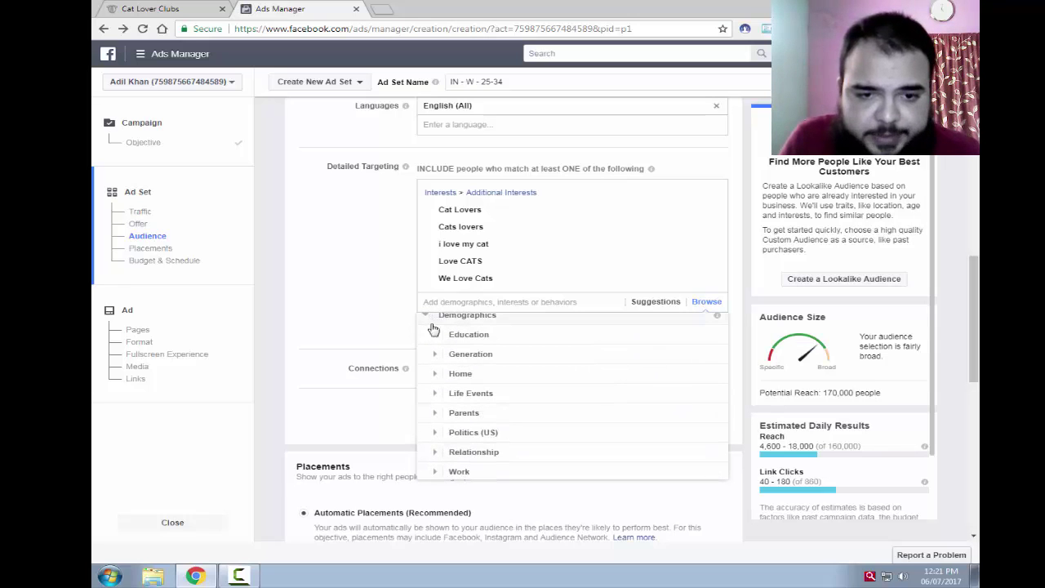
scroll(438, 417, "up", 1)
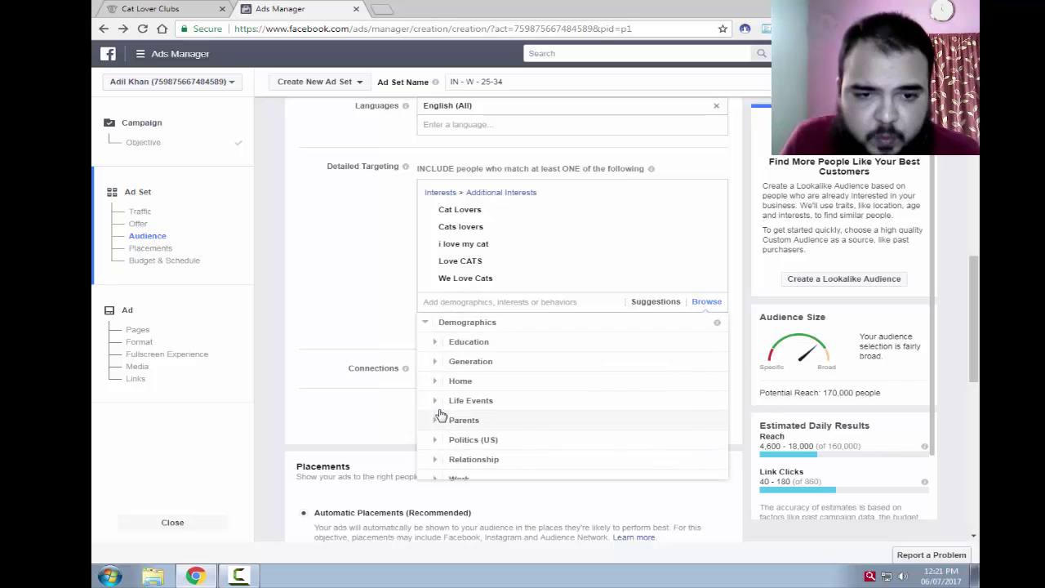
left_click(427, 325)
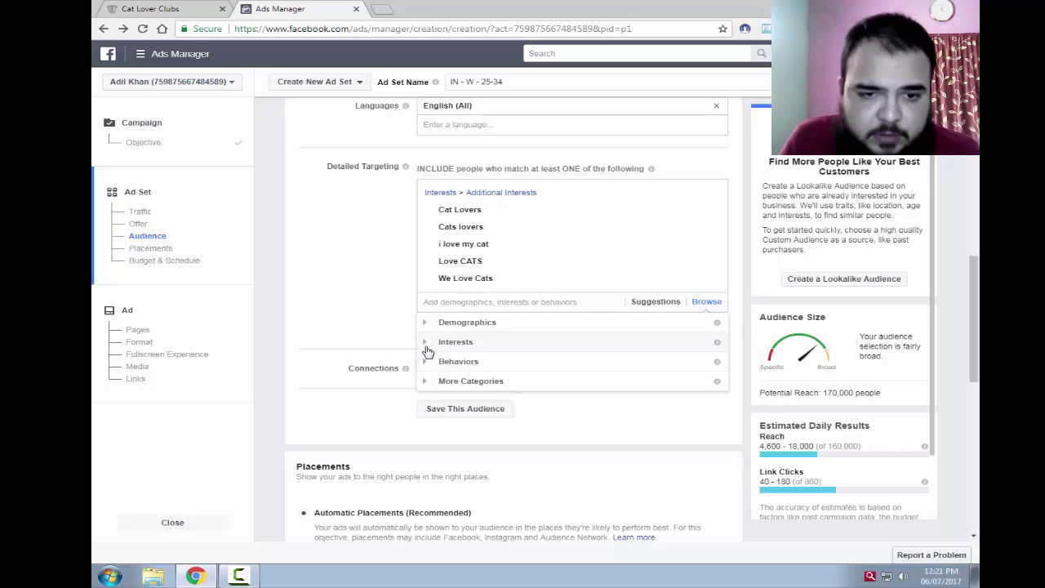
Step: Look through the Behaviors targeting options, including Digital activities, and check More Categories
left_click(425, 361)
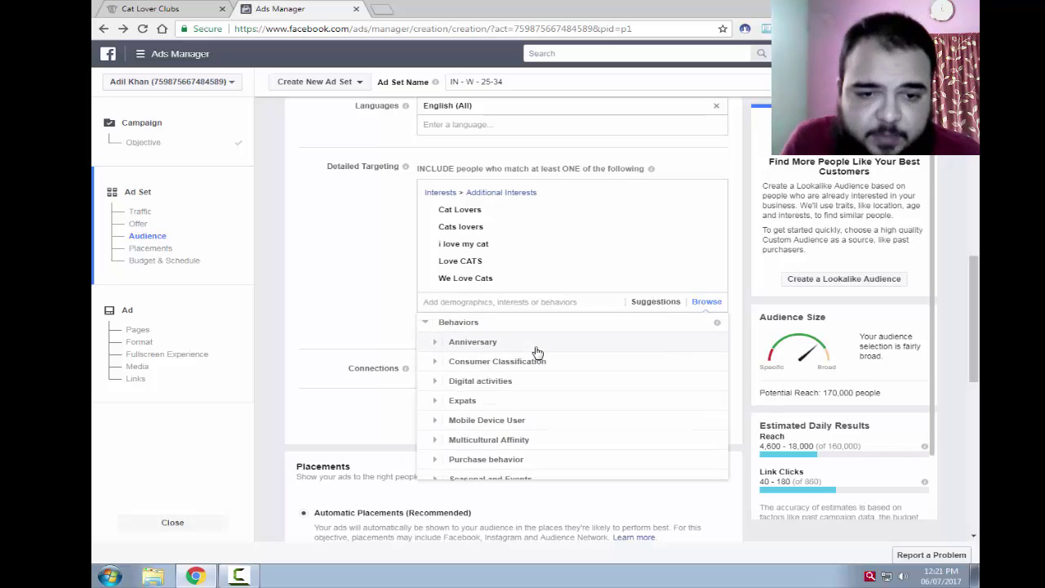
left_click(433, 382)
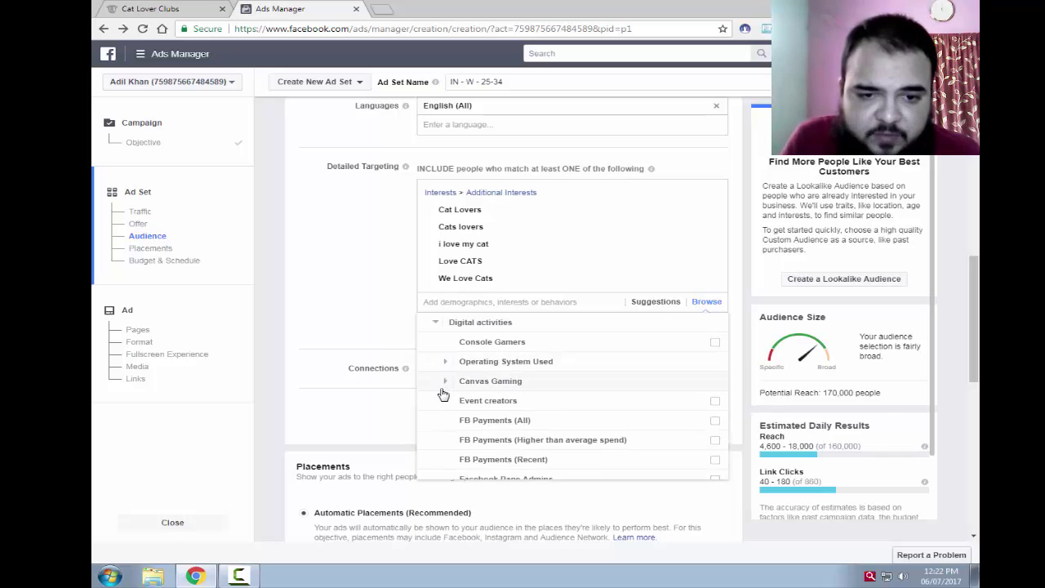
scroll(443, 392, "down", 1)
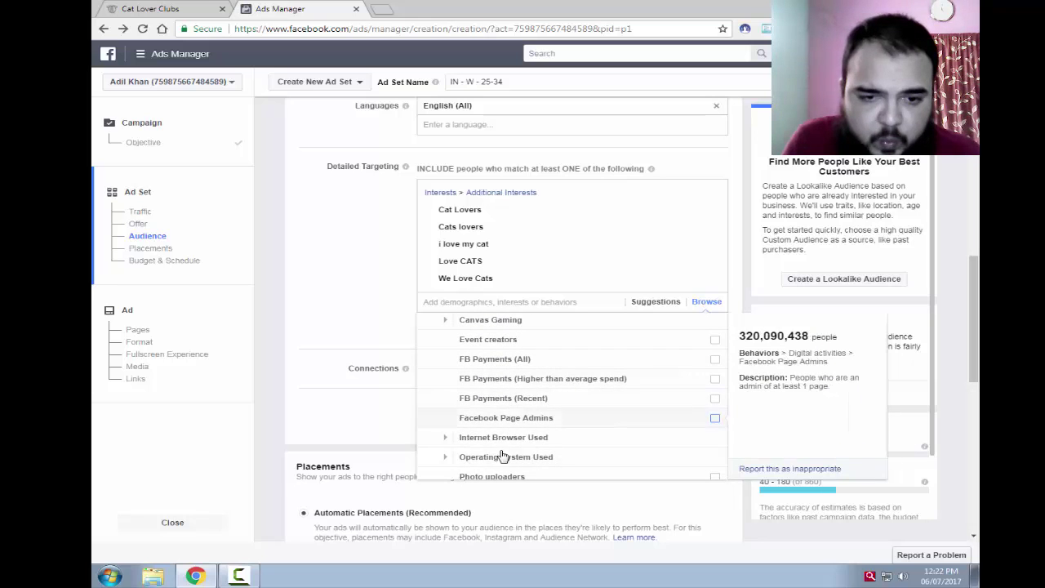
scroll(488, 428, "down", 1)
scroll(488, 428, "down", 2)
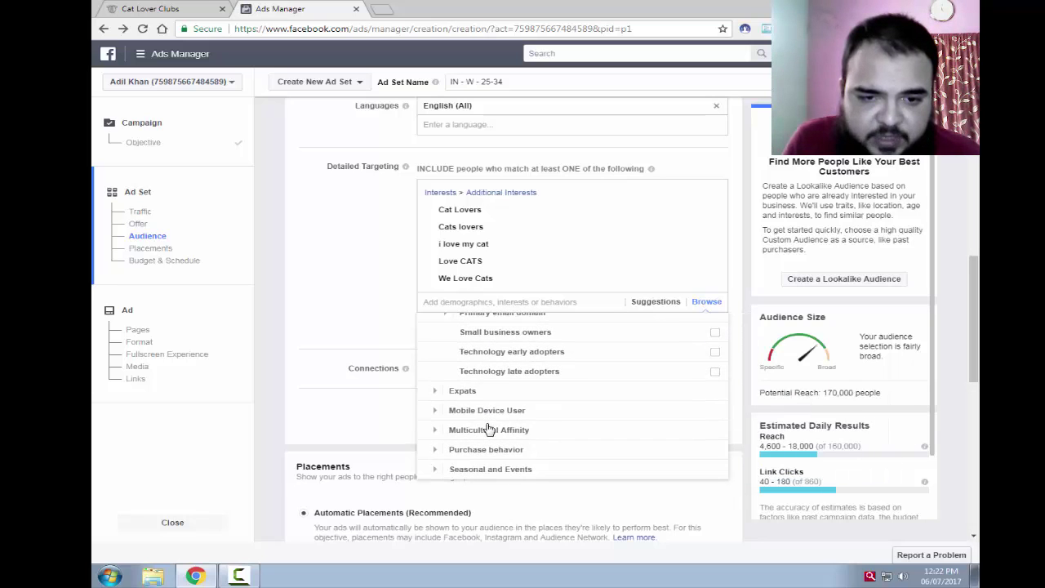
scroll(488, 428, "up", 5)
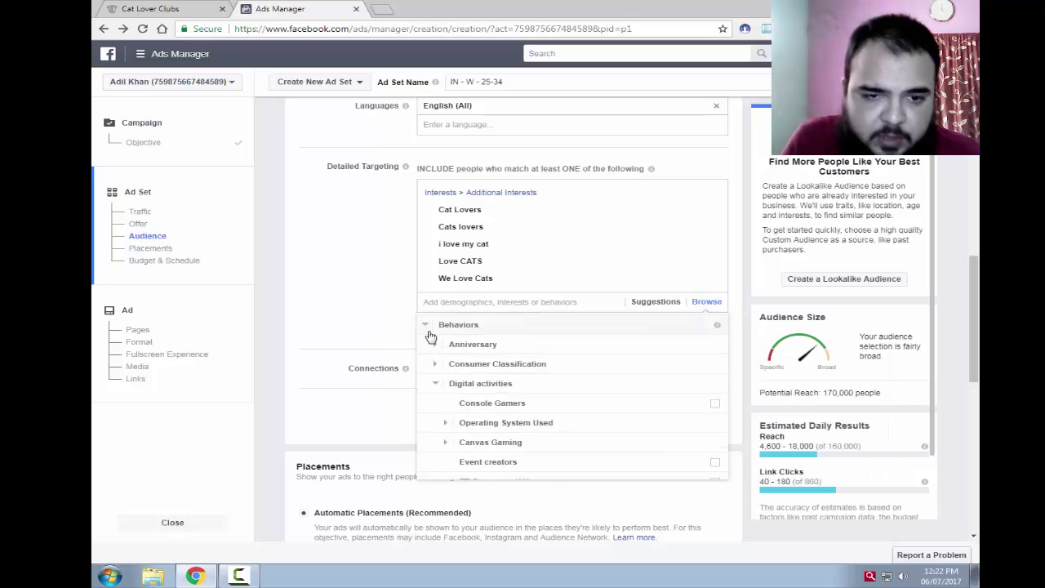
left_click(426, 327)
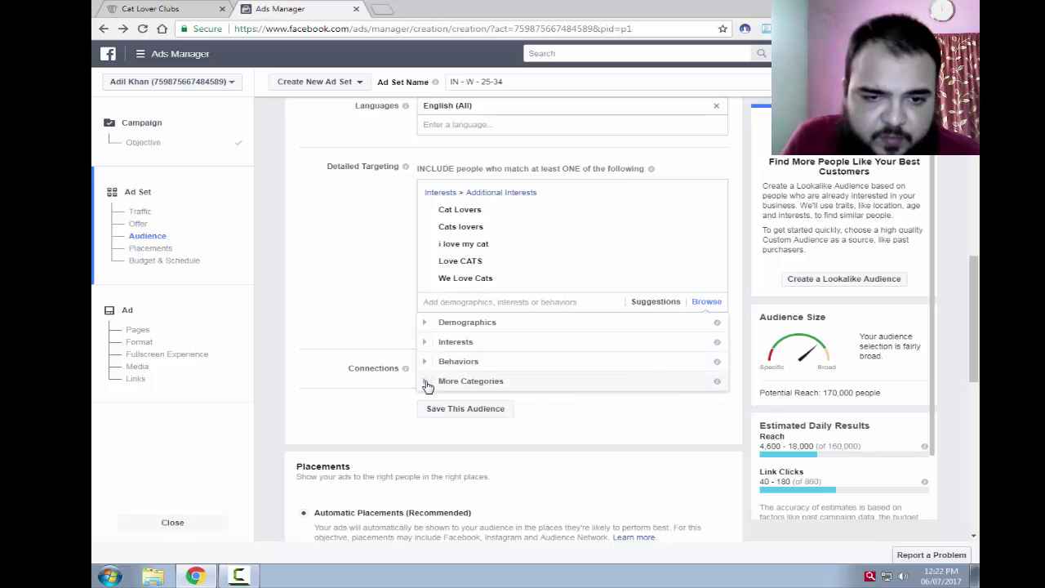
left_click(427, 386)
left_click(425, 382)
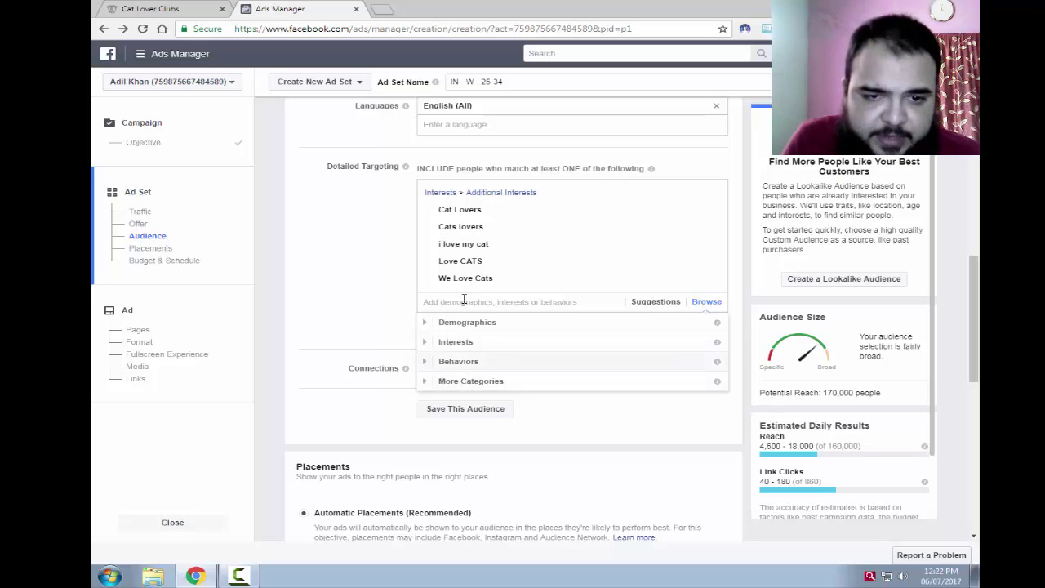
Step: Search the detailed targeting options for "Online shopping"
left_click(469, 302)
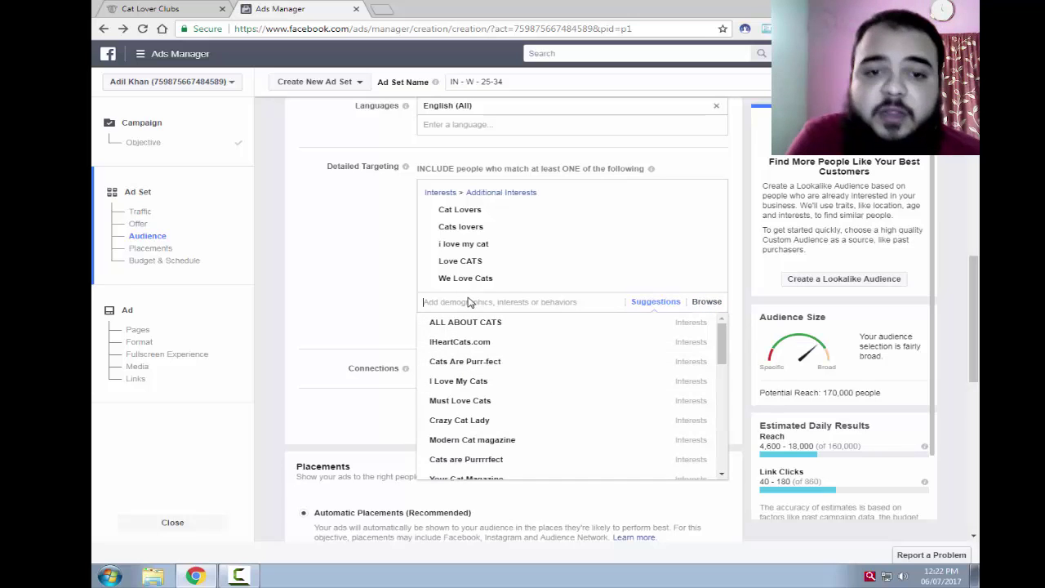
type("Online")
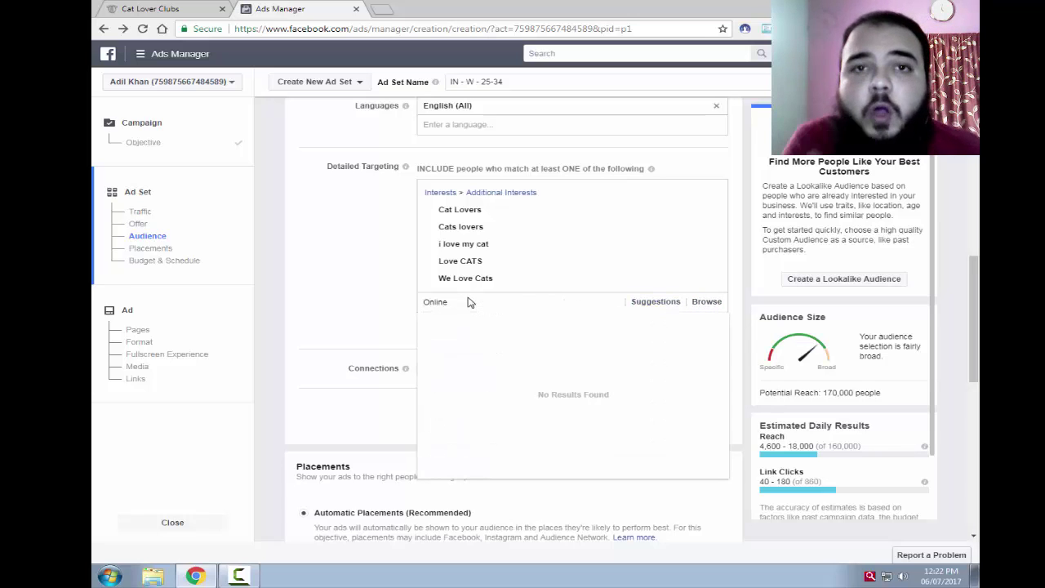
type(" sh")
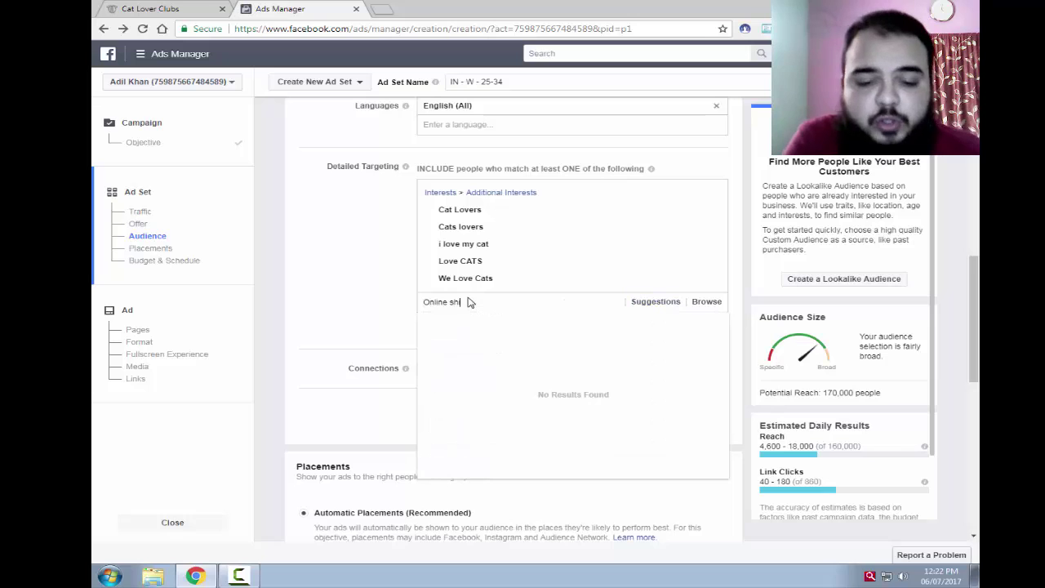
type("op")
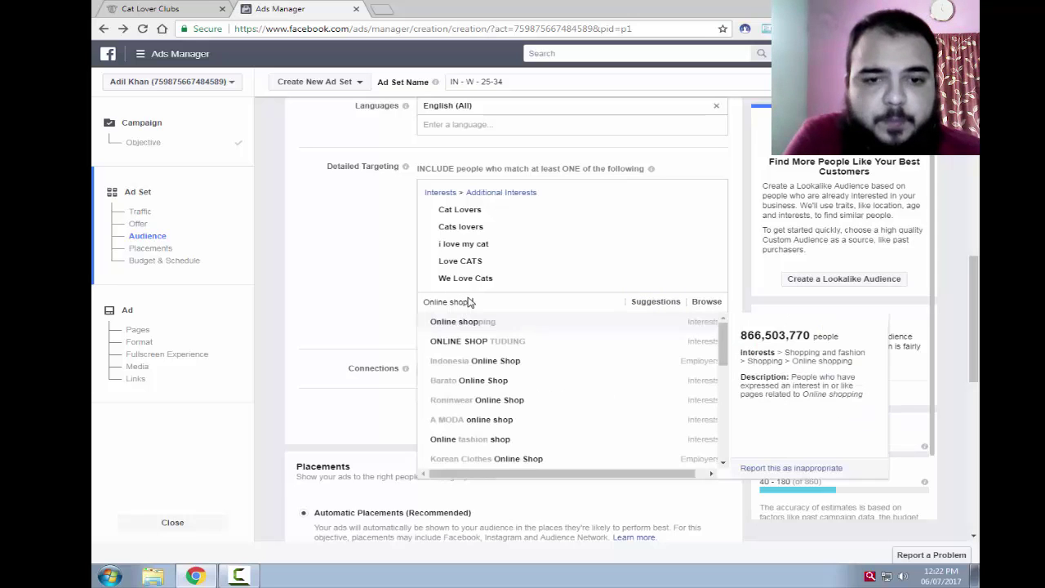
type("ping")
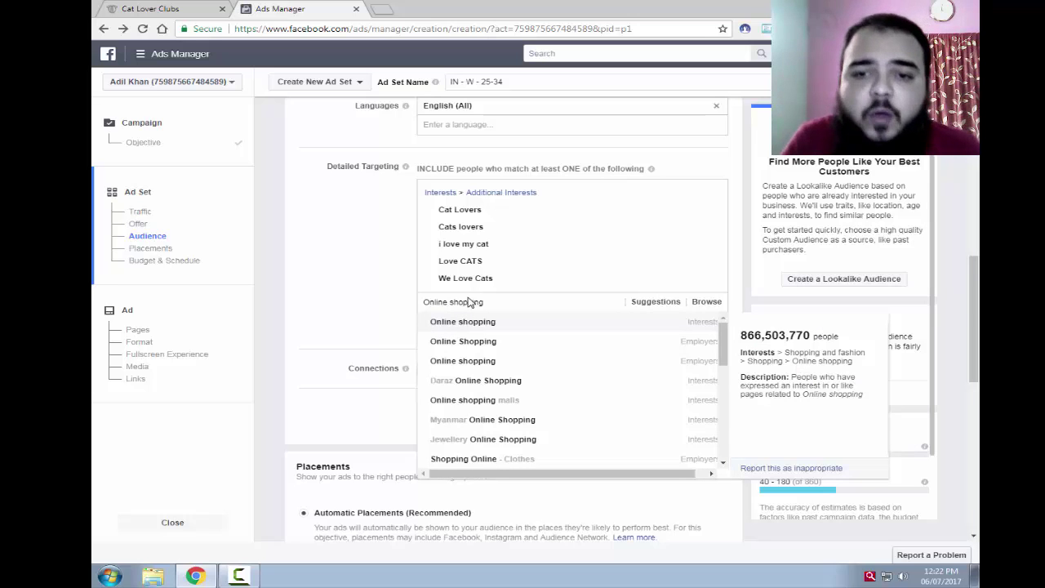
key("Down")
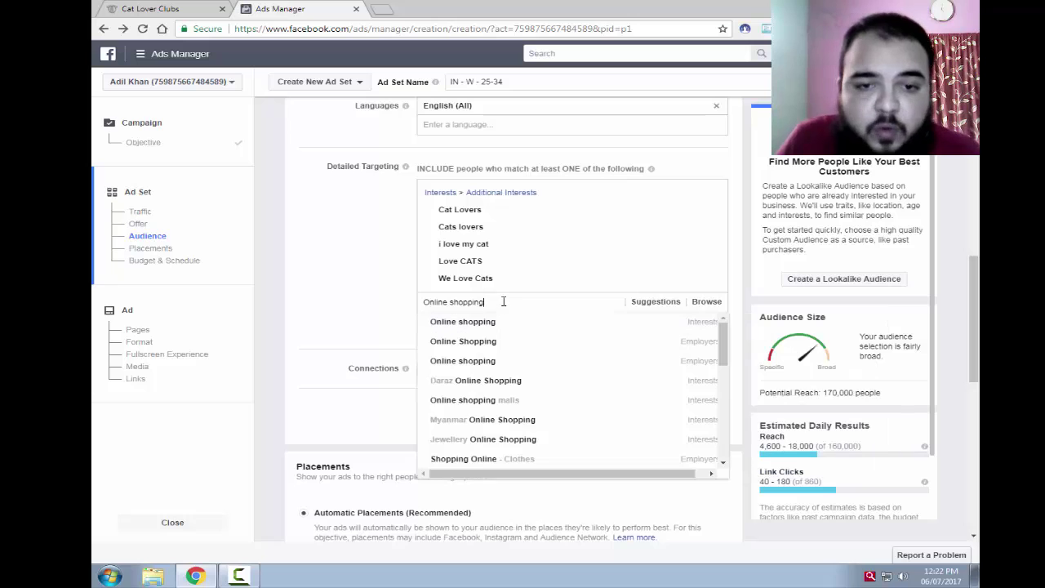
Step: Try extending the targeting search to "Online shopping on" specific stores, and cut the term back to "Online shopping"
type("on")
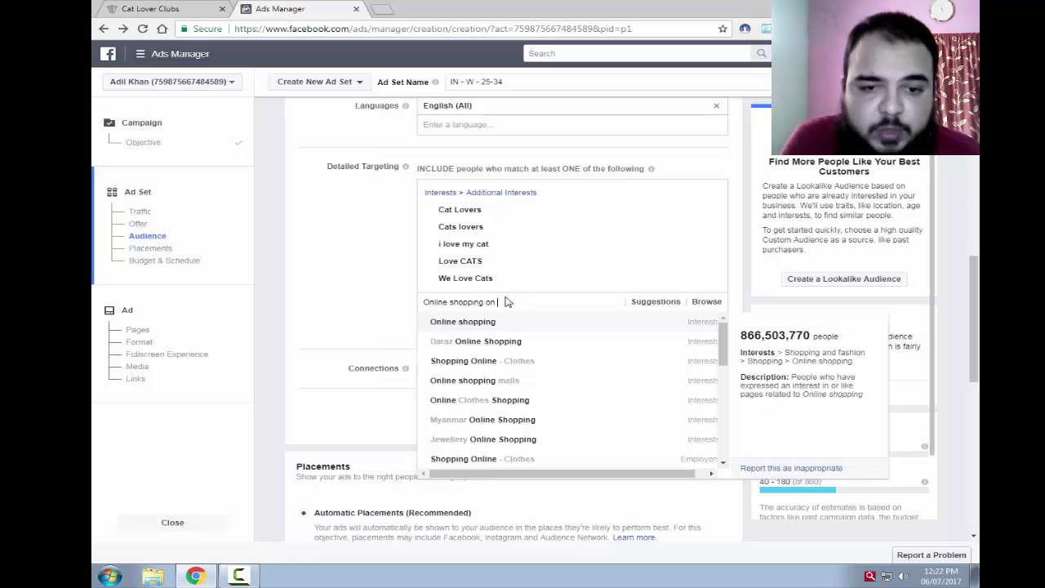
type(" fl")
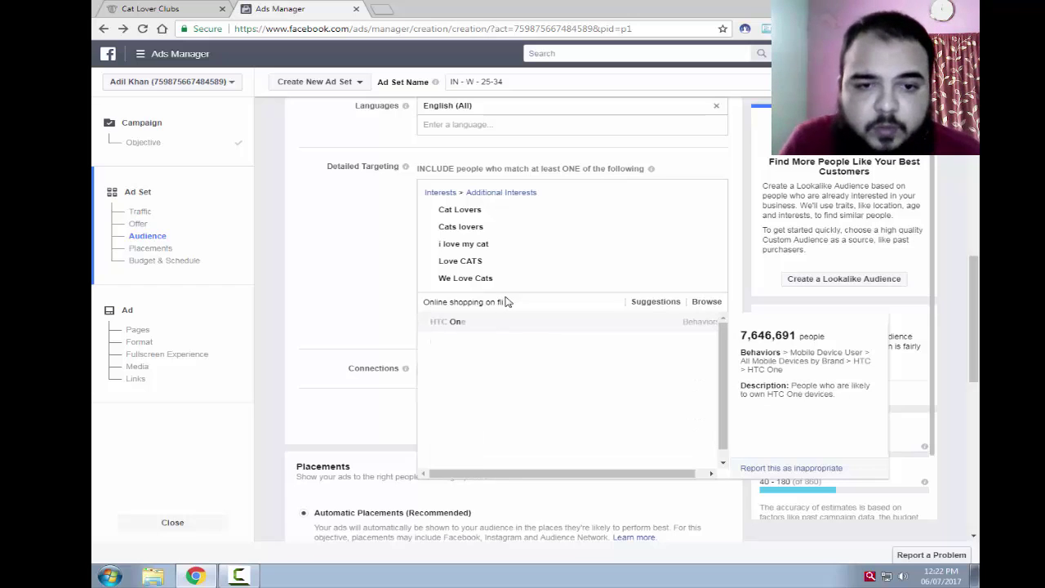
key("BackSpace")
key("BackSpace")
type("e")
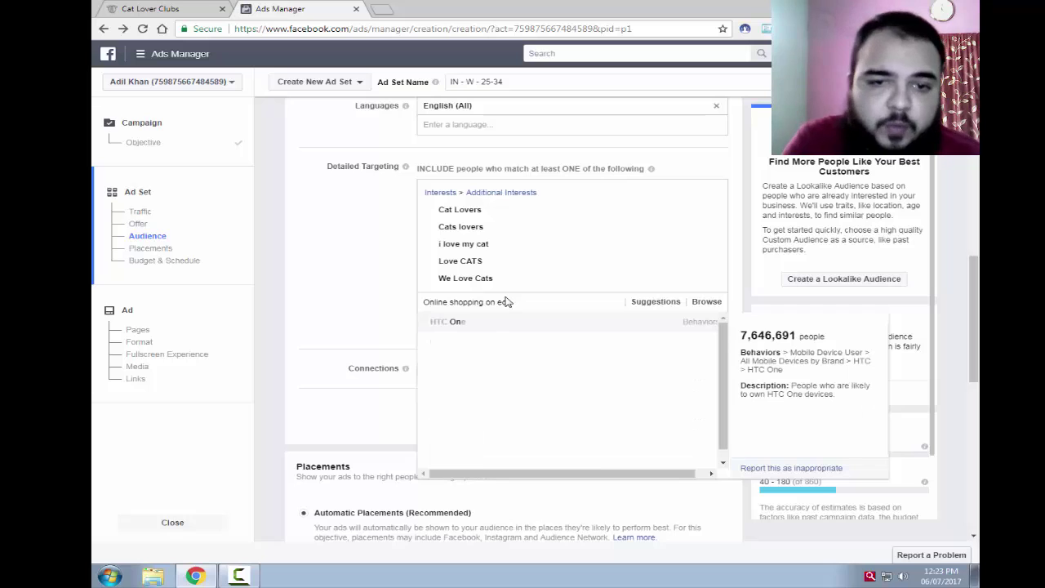
key("ctrl+shift+Left")
key("ctrl+shift+Left")
key("BackSpace")
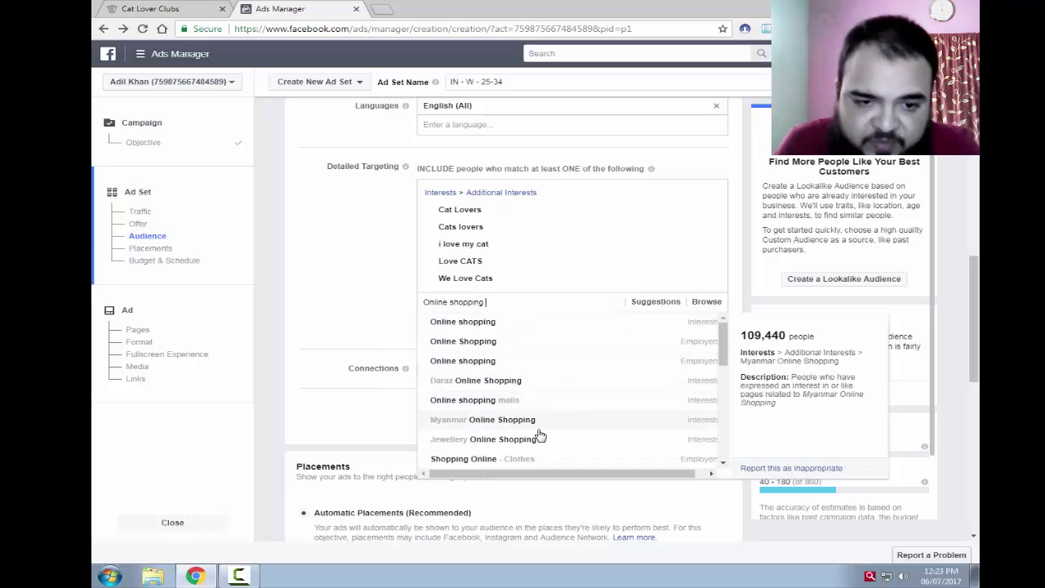
Step: Look through the "Online shopping" search results and add the Online shopping interest to the detailed targeting
scroll(538, 437, "down", 1)
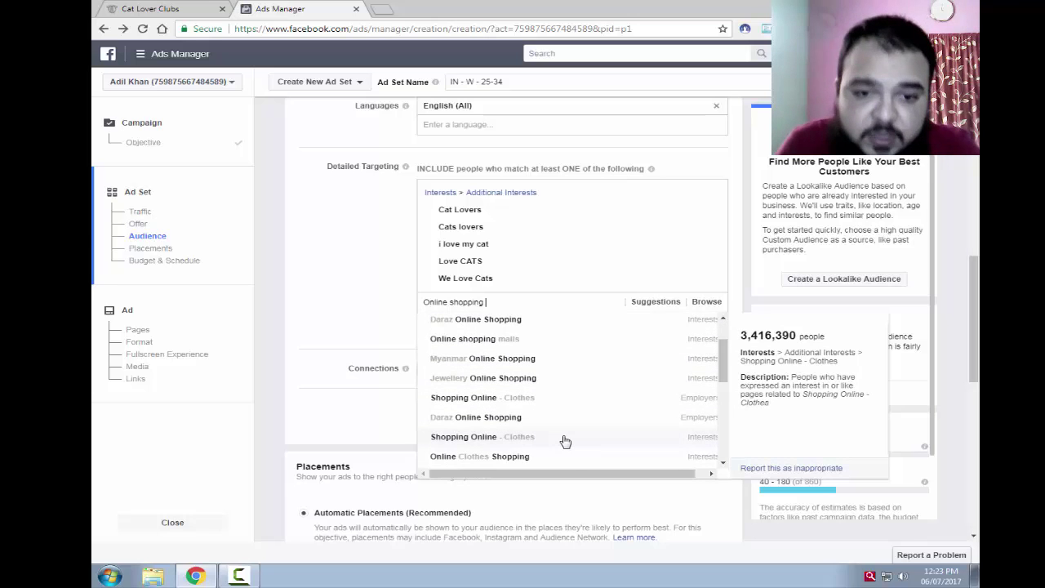
scroll(560, 439, "down", 2)
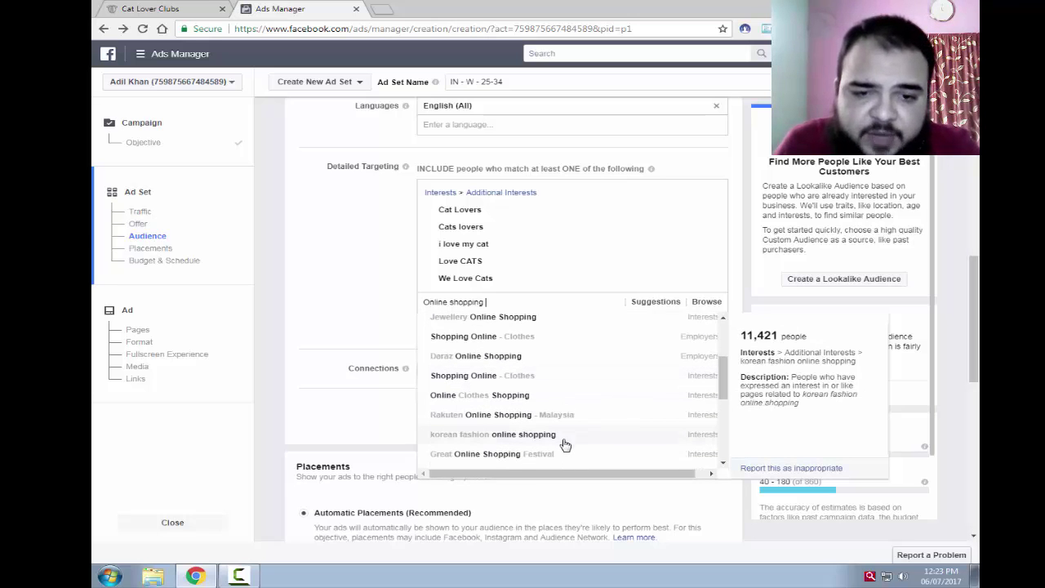
scroll(565, 444, "down", 1)
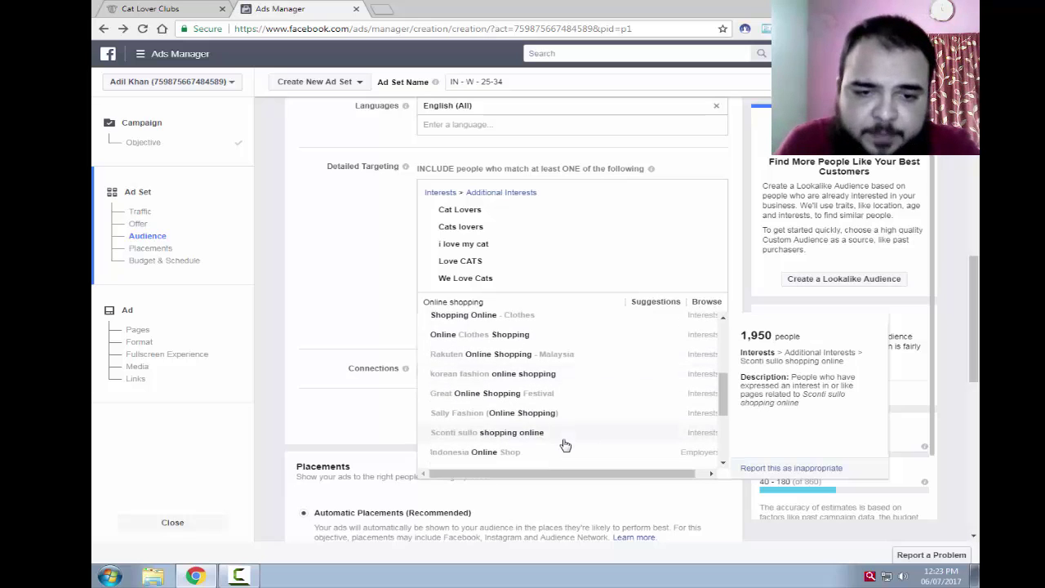
scroll(539, 409, "up", 3)
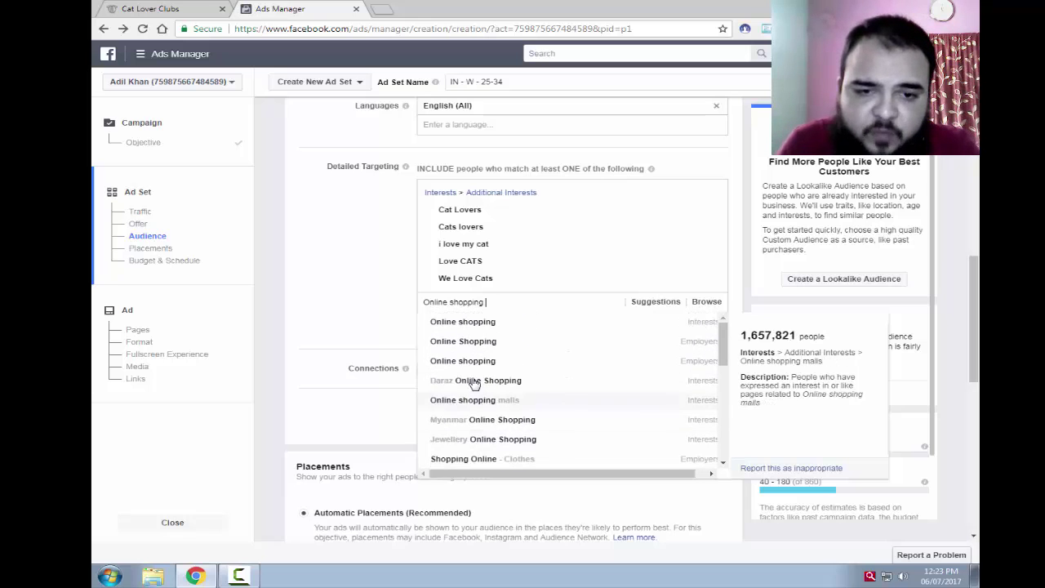
left_click(492, 327)
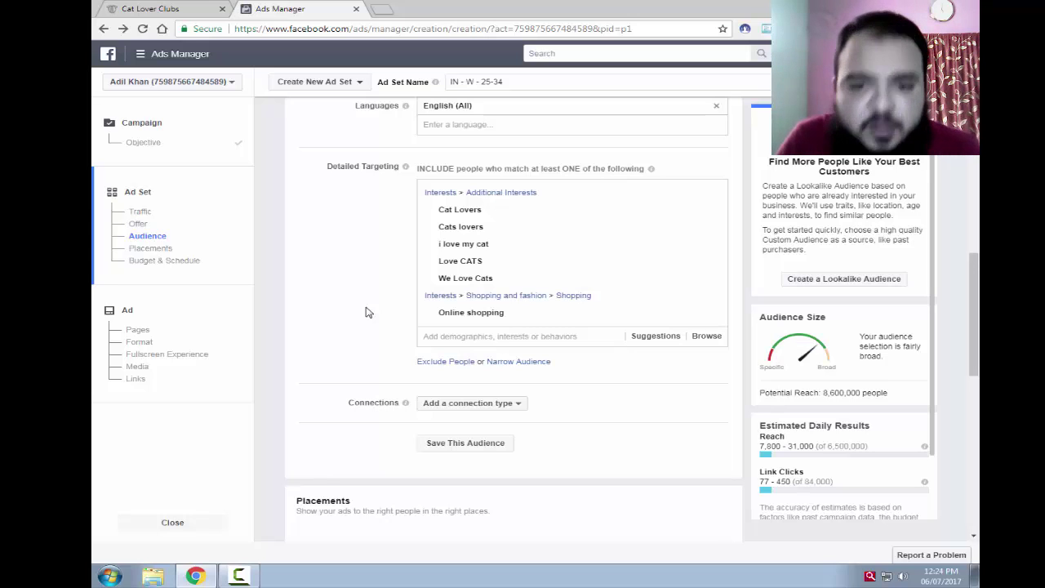
Step: Add the suggested interest IHeartCats.com to the detailed targeting
left_click(703, 340)
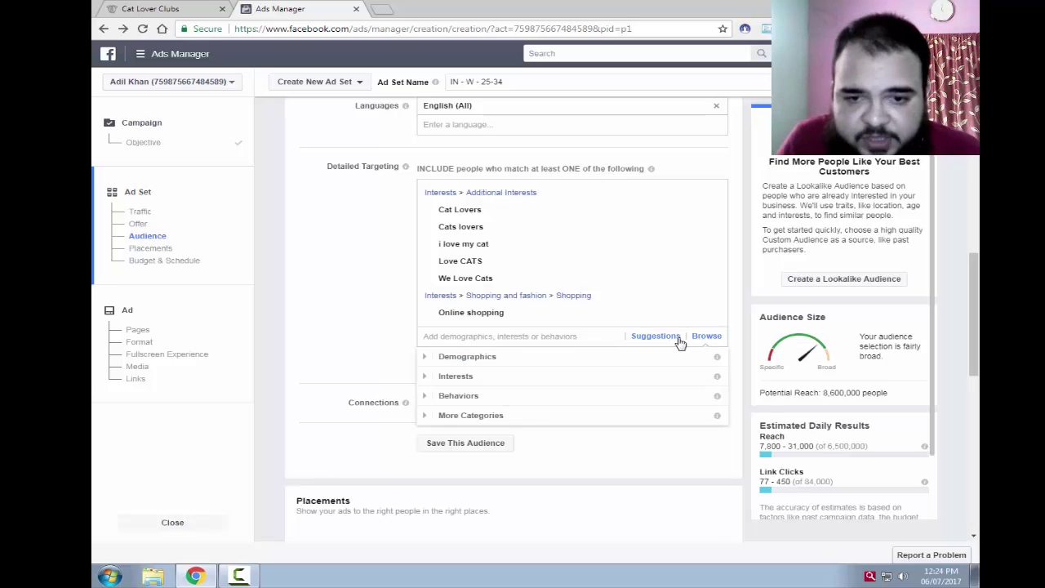
left_click(678, 338)
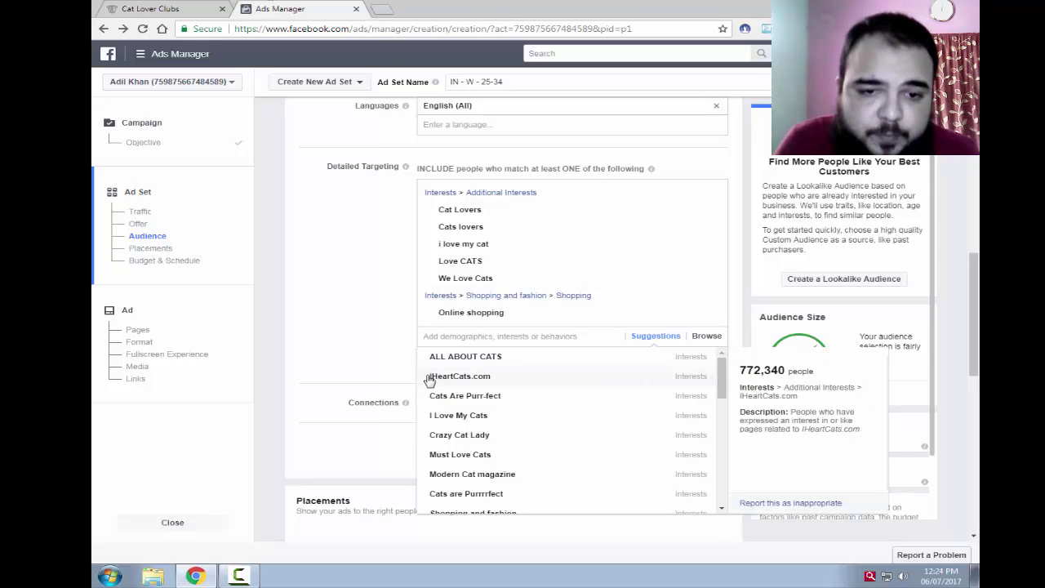
left_click(467, 375)
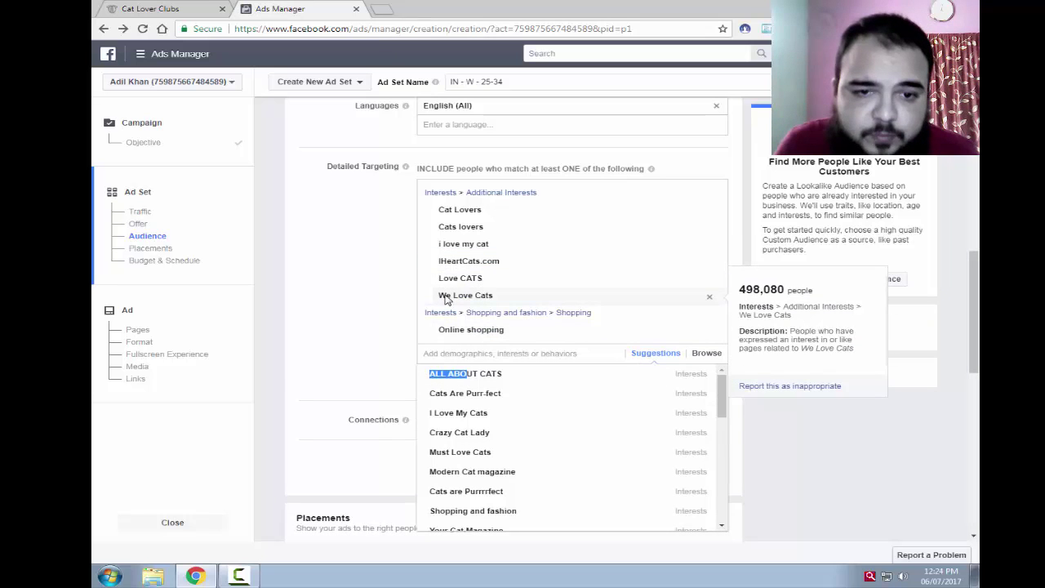
Step: Copy the IHeartCats.com interest name and open that website in a new browser tab
double_click(447, 261)
key("ctrl+c")
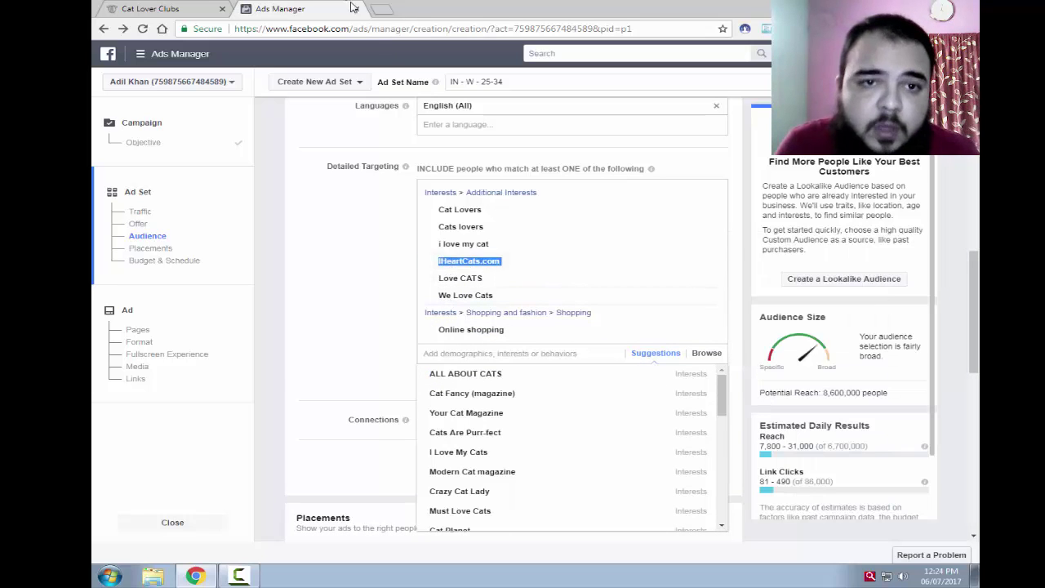
left_click(381, 9)
key("ctrl+v")
key("Return")
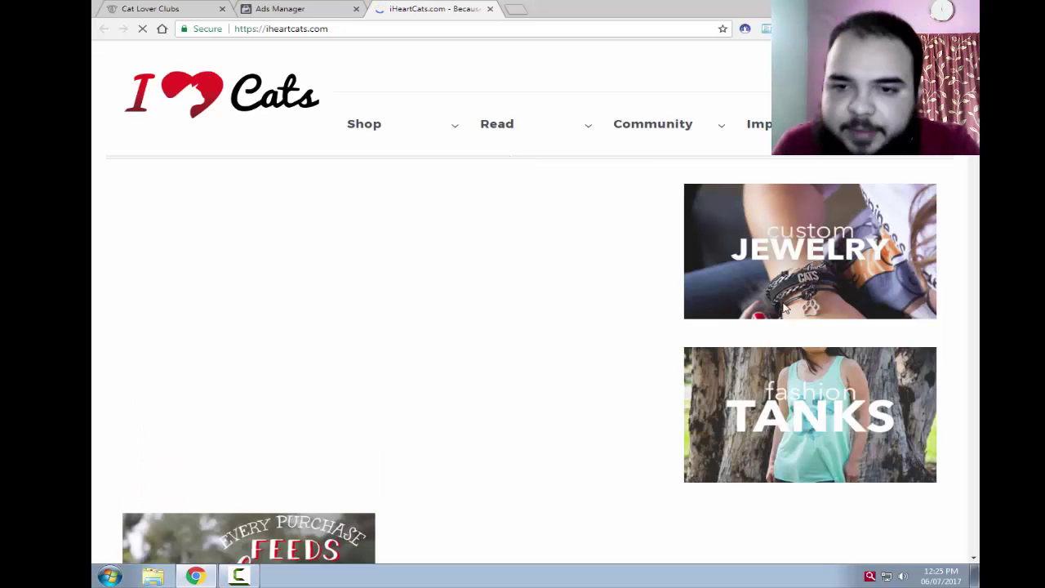
Step: Look through the iHeartCats home page, including its product sections and cat articles
scroll(775, 290, "down", 5)
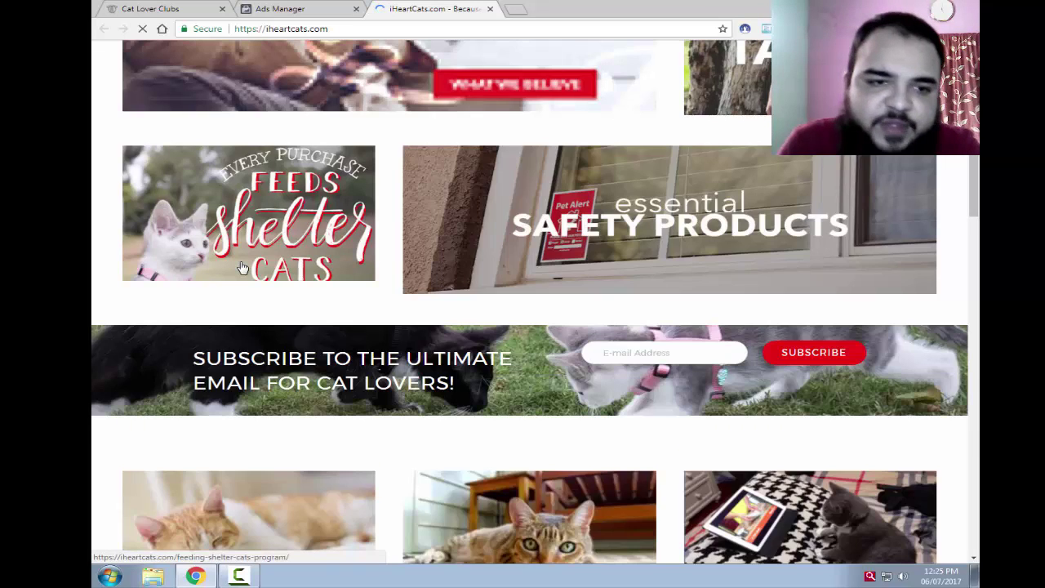
scroll(242, 268, "up", 2)
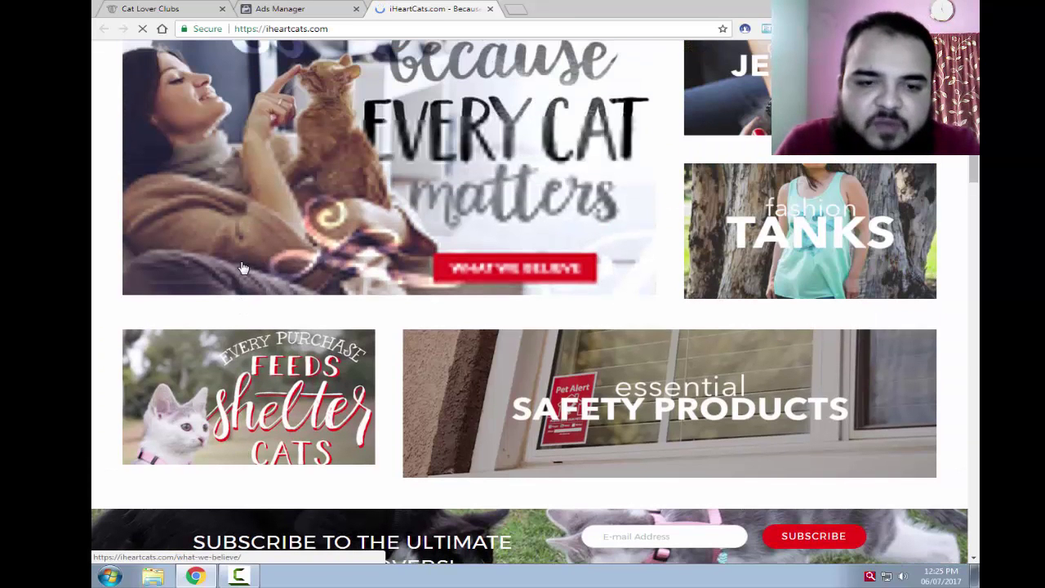
scroll(242, 268, "down", 8)
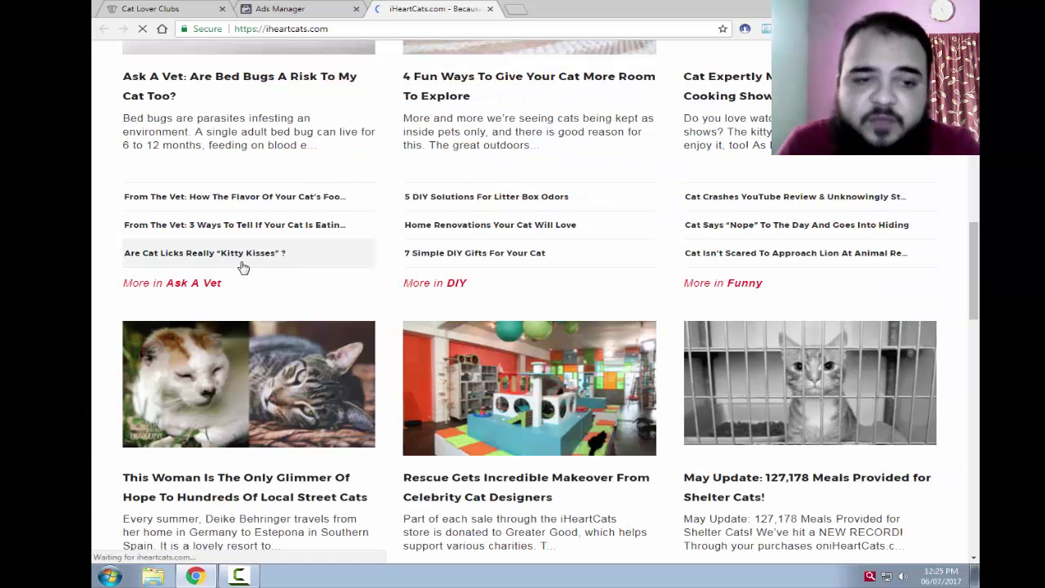
scroll(242, 267, "up", 5)
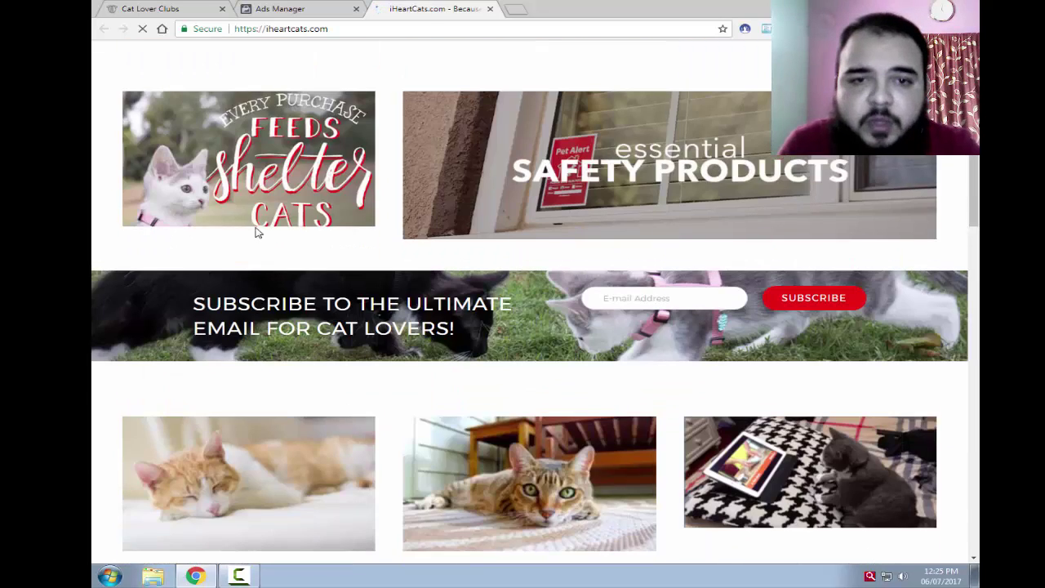
scroll(256, 232, "up", 5)
Step: Return to Ads Manager, examine the remaining suggested interests and behaviors for the audience, and close the suggestions
key("ctrl+shift+Tab")
mouse_move(474, 269)
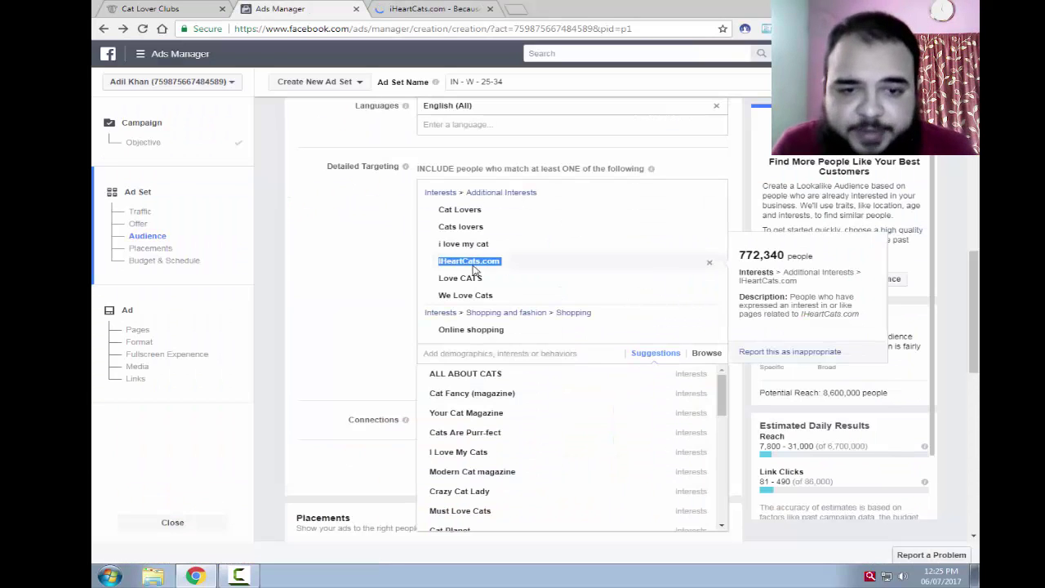
left_click(645, 356)
left_click(645, 359)
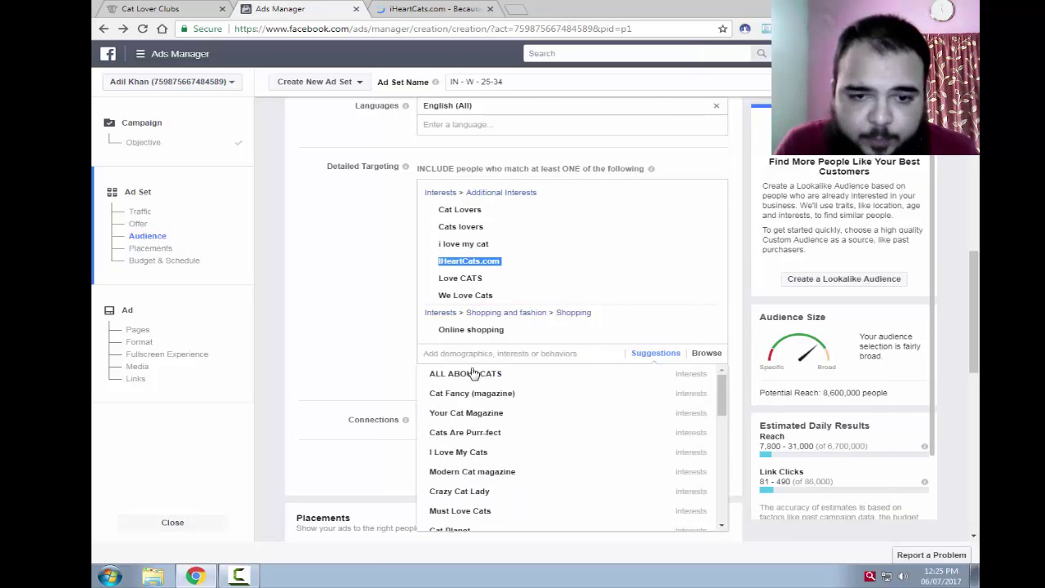
mouse_move(470, 373)
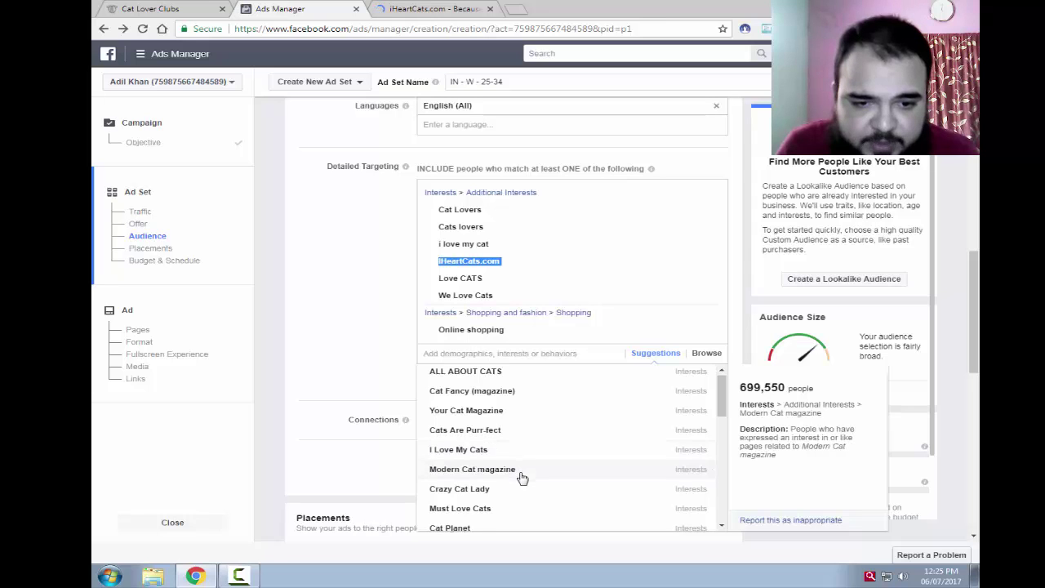
scroll(516, 478, "down", 1)
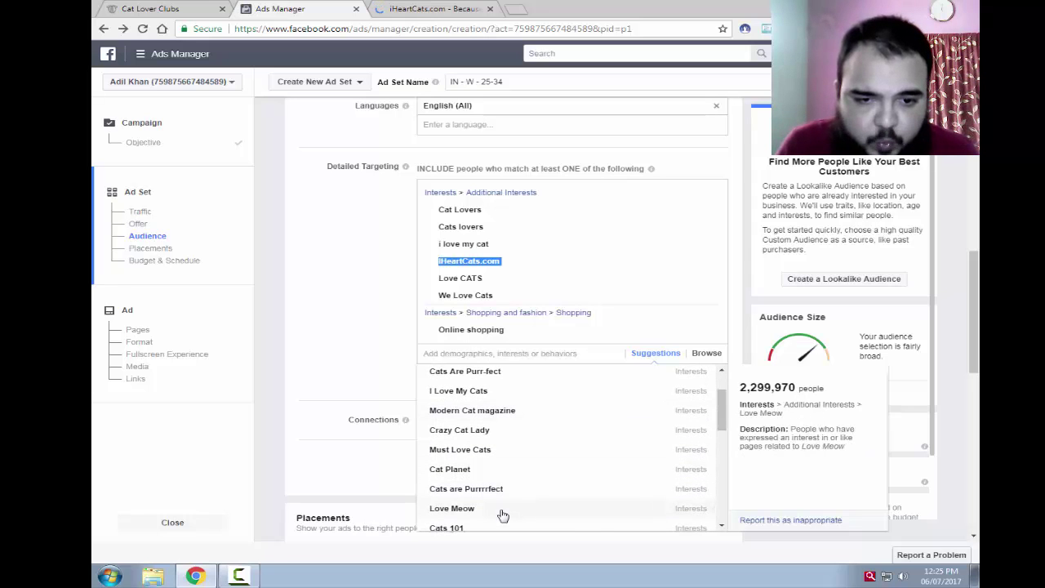
scroll(503, 514, "down", 3)
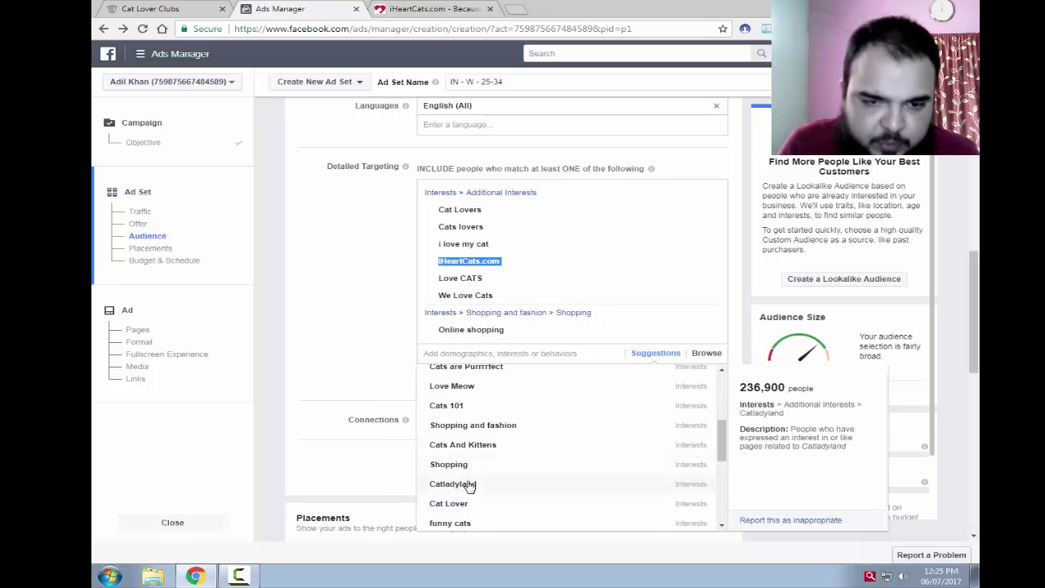
scroll(472, 504, "down", 1)
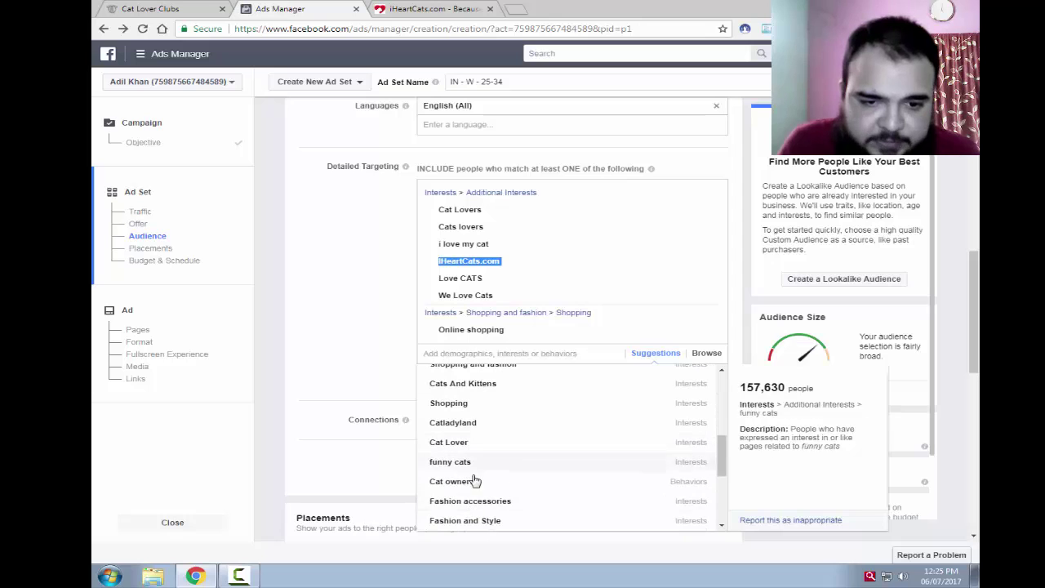
scroll(487, 502, "down", 1)
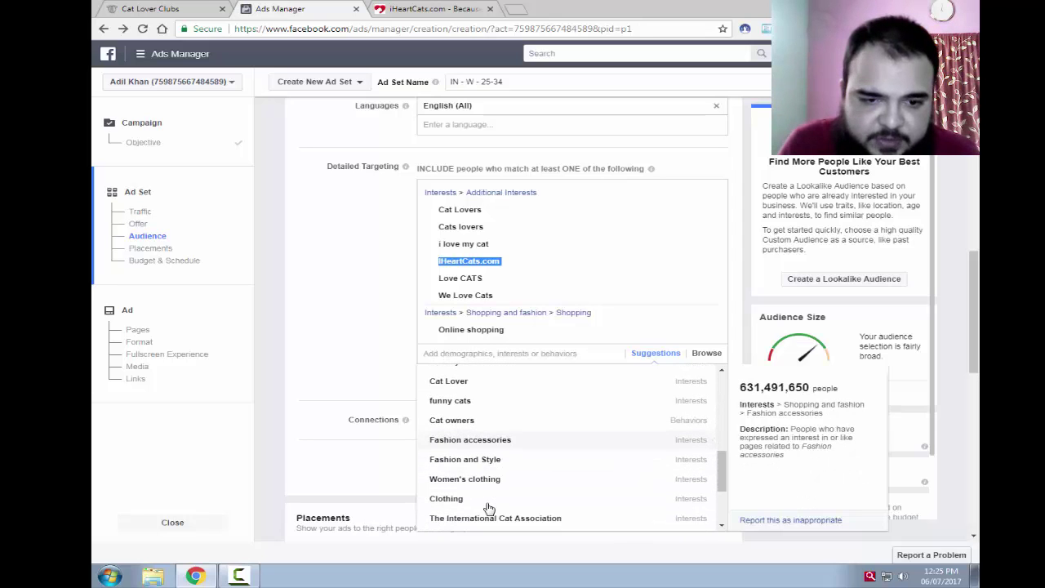
scroll(489, 508, "down", 3)
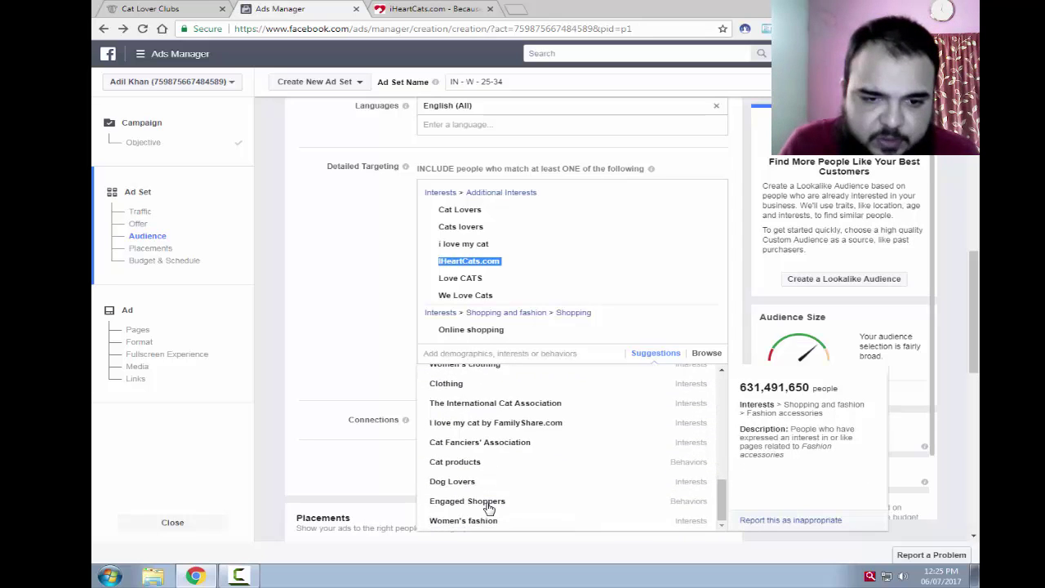
scroll(488, 508, "down", 2)
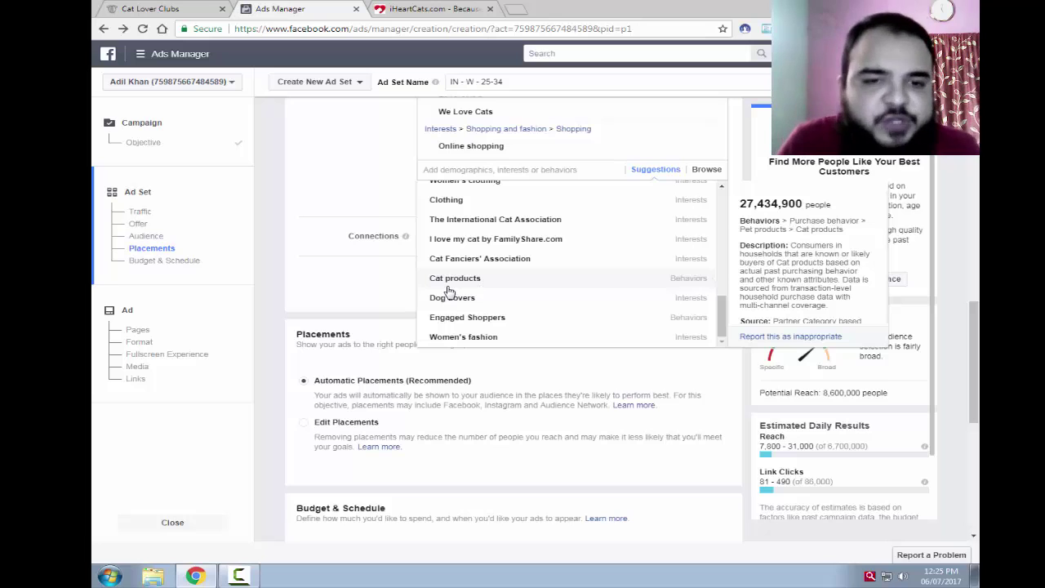
scroll(447, 290, "up", 2)
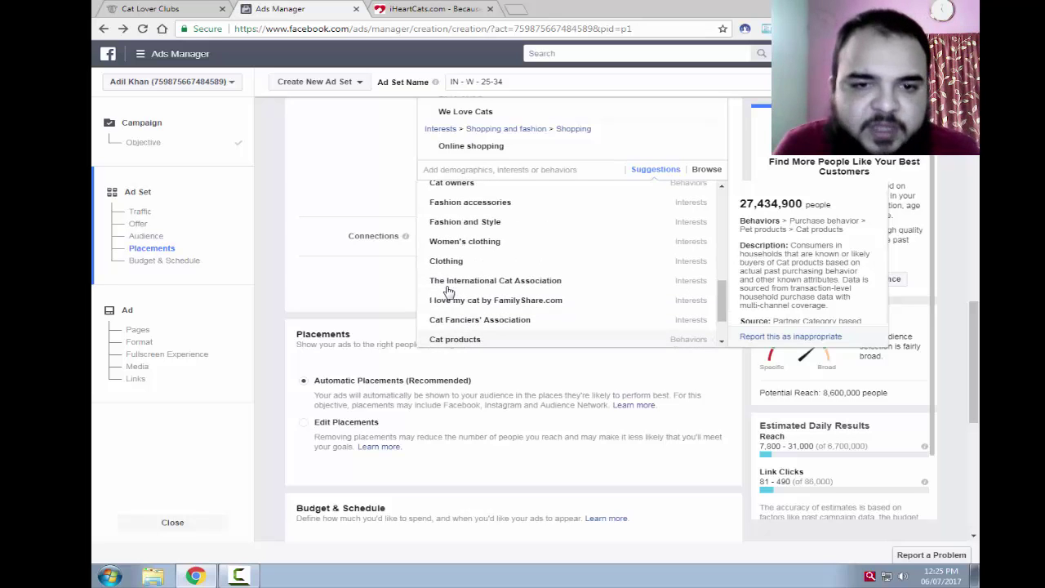
left_click(361, 293)
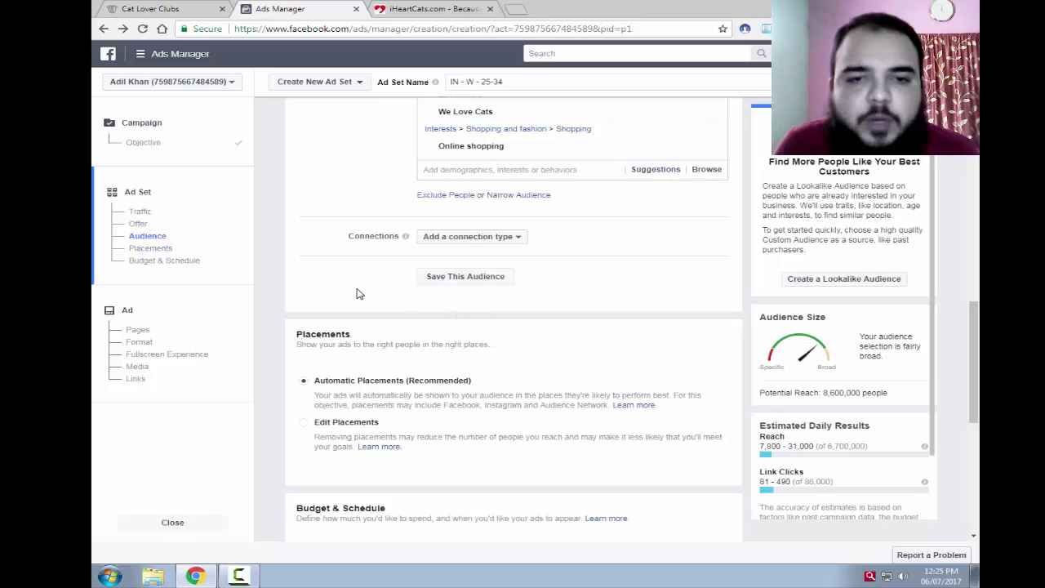
Step: Switch the ad set from automatic placements to Edit Placements and deselect the Audience Network platform
scroll(357, 293, "down", 2)
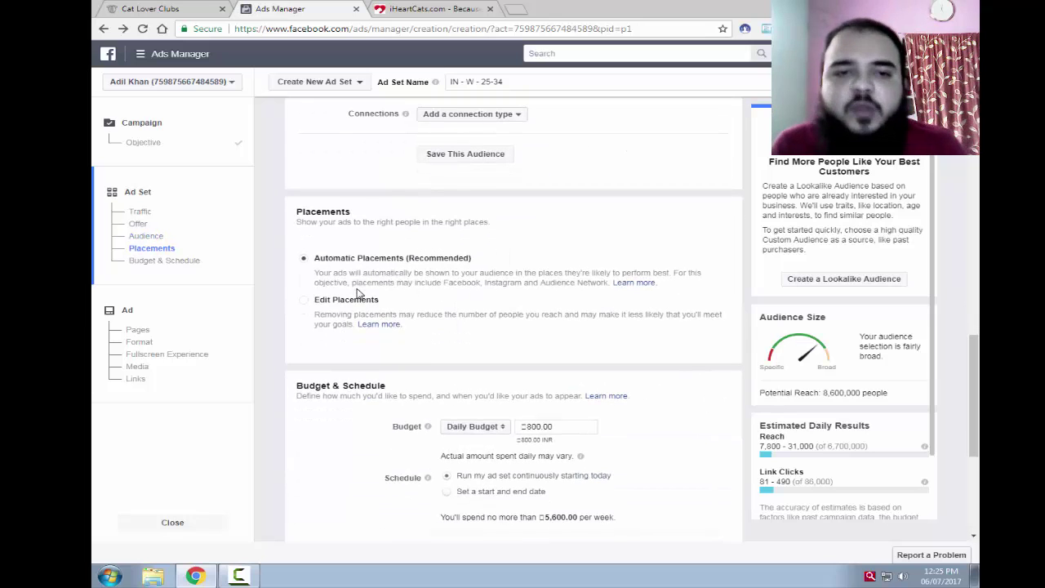
left_click(356, 302)
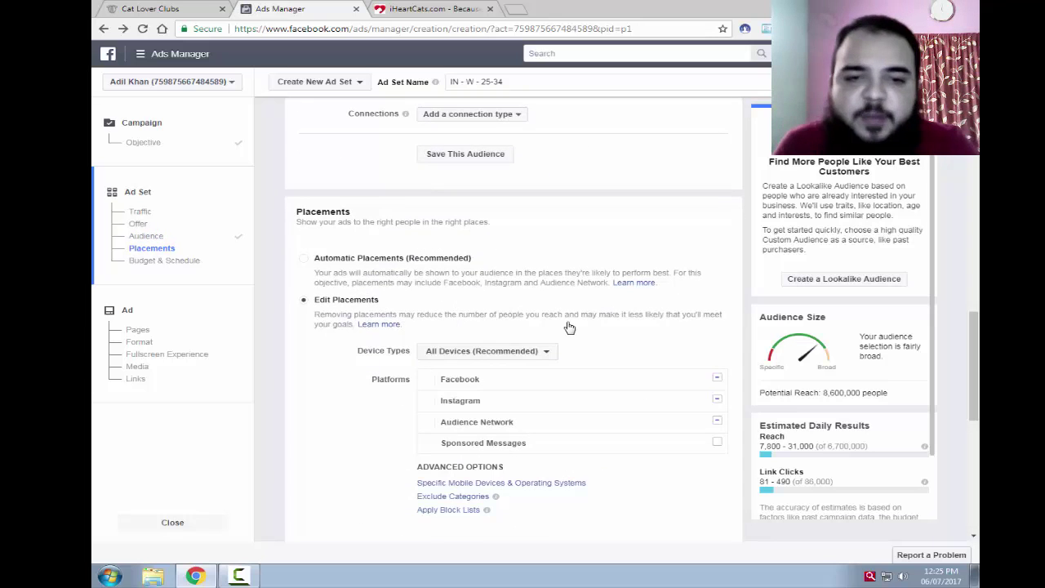
scroll(569, 327, "down", 2)
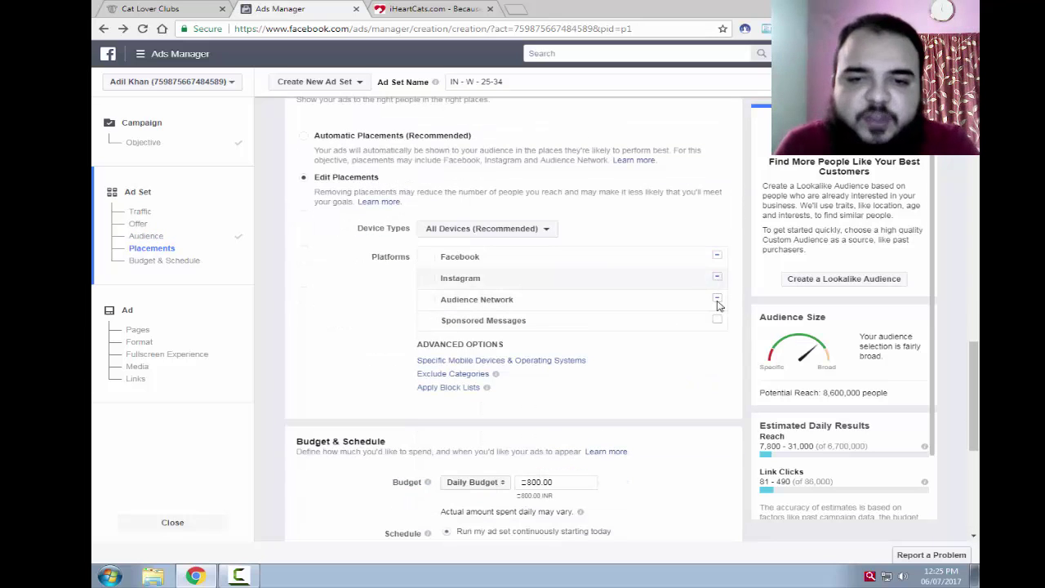
left_click(717, 299)
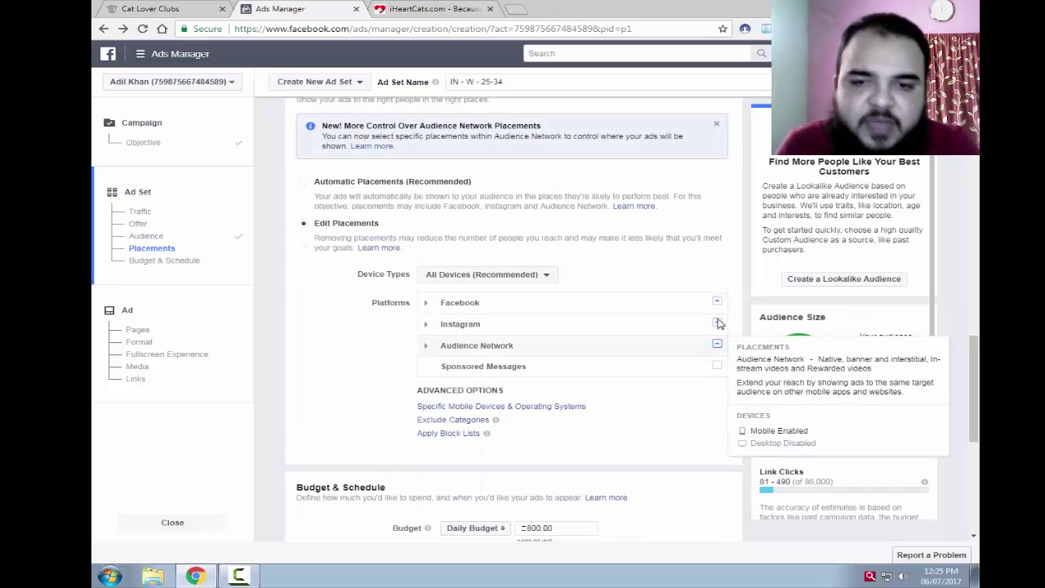
left_click(717, 343)
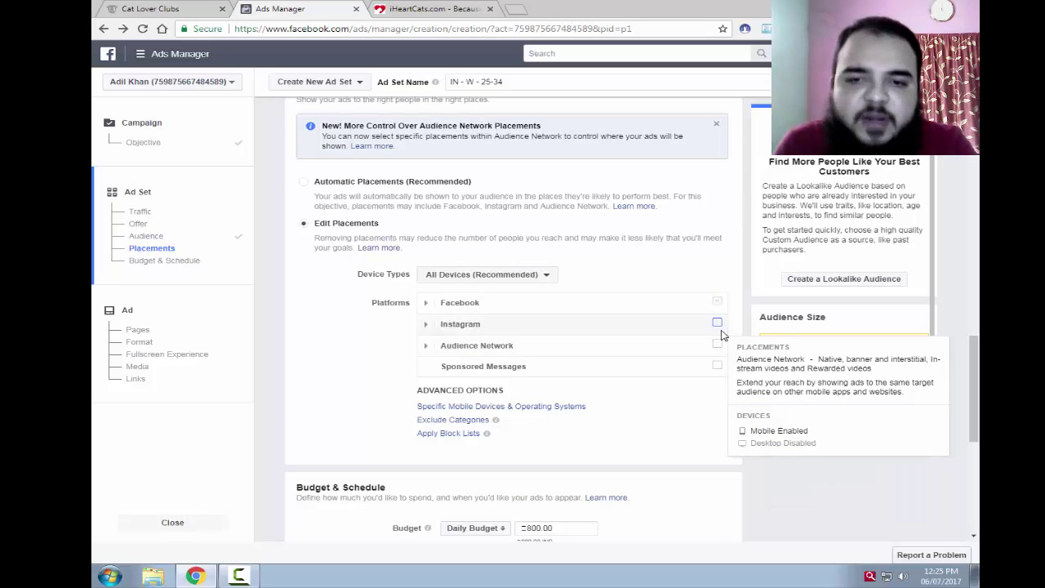
Step: Deselect Instant Articles under the Facebook placements and deselect the Instagram platform
left_click(426, 303)
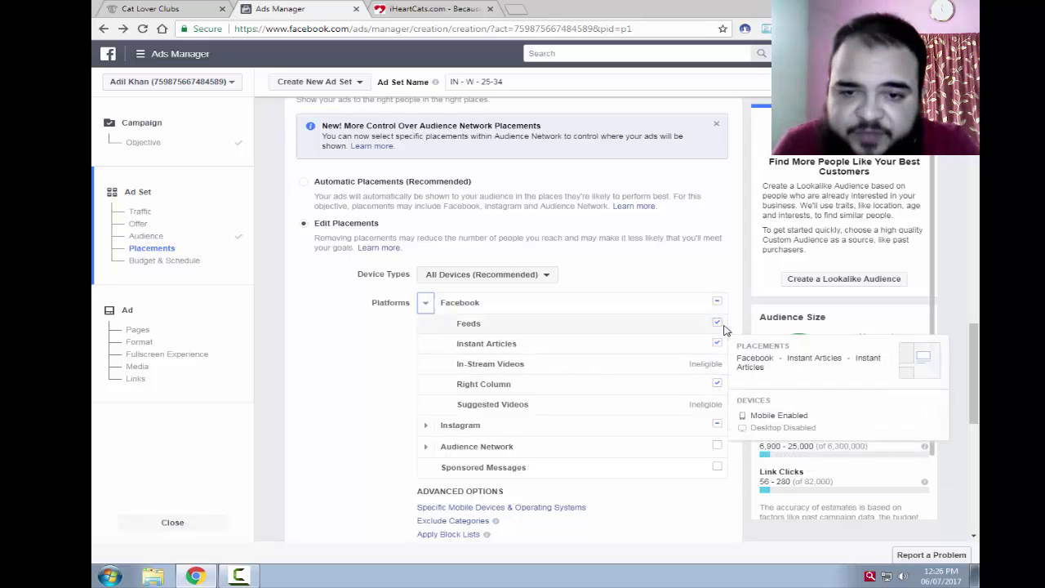
mouse_move(719, 347)
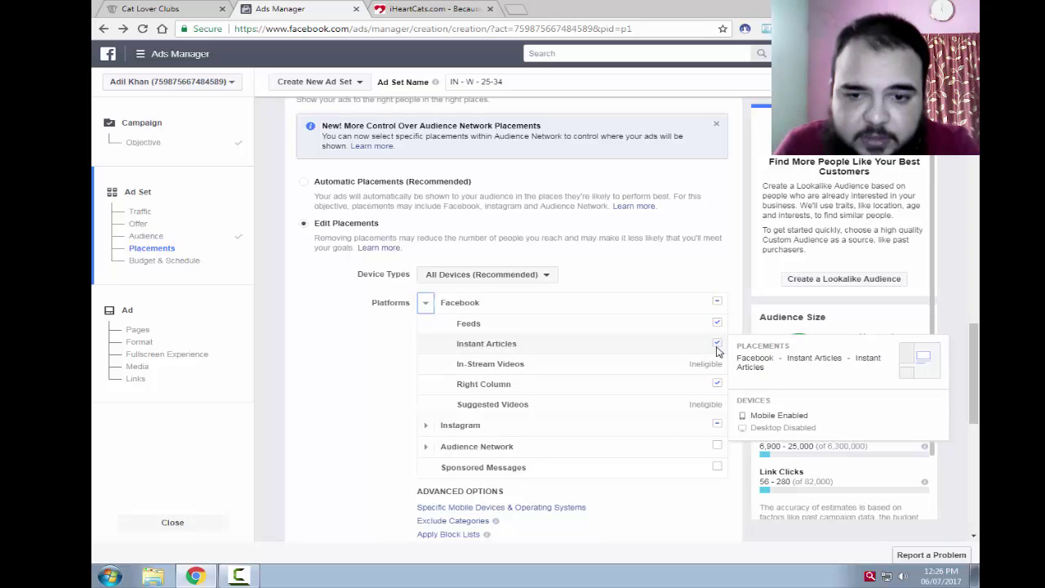
left_click(717, 426)
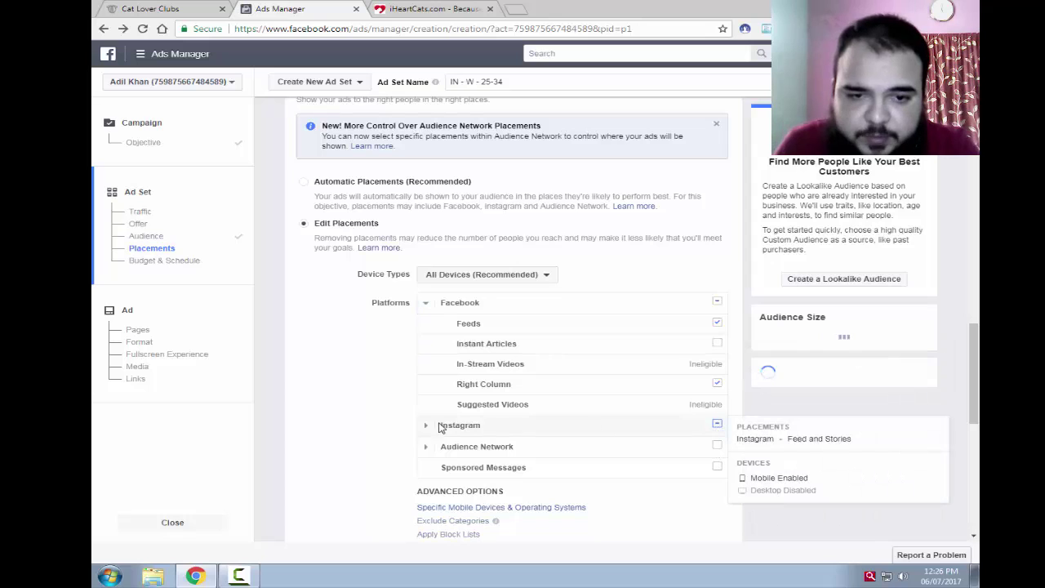
left_click(425, 303)
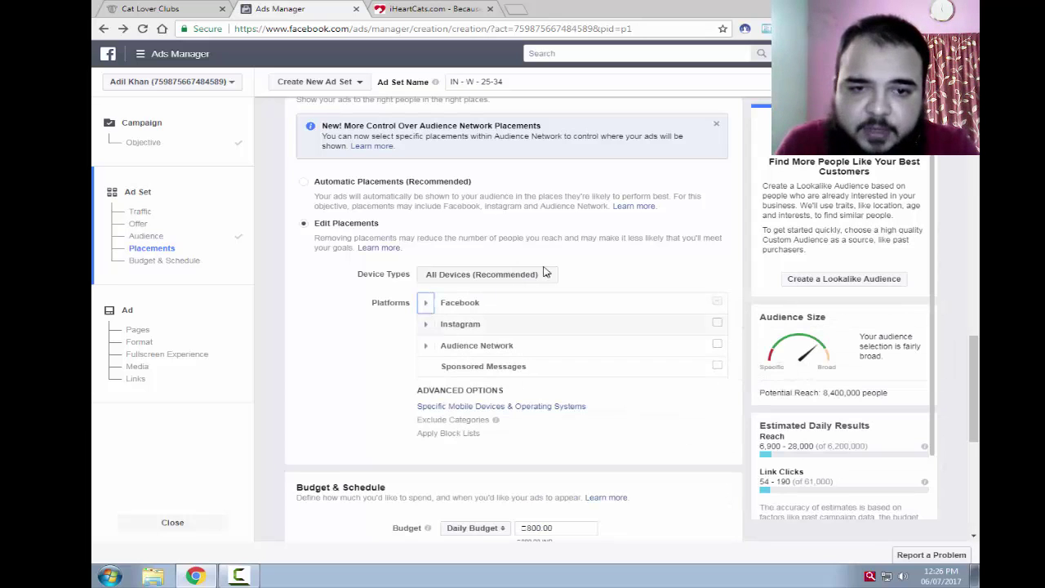
Step: Check the available device types for the ad placements, leaving All Devices (Recommended) selected
left_click(541, 276)
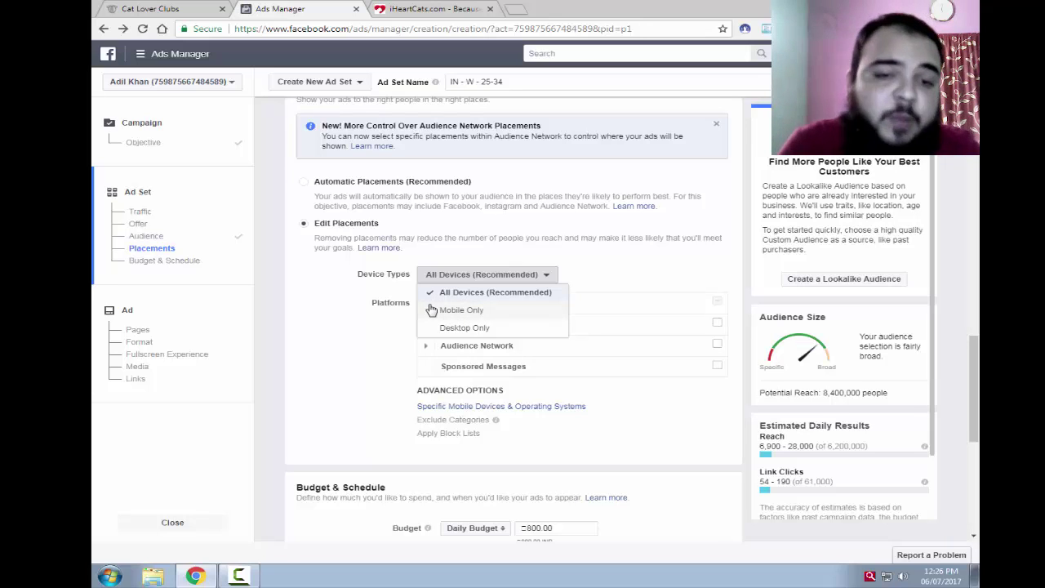
left_click(320, 360)
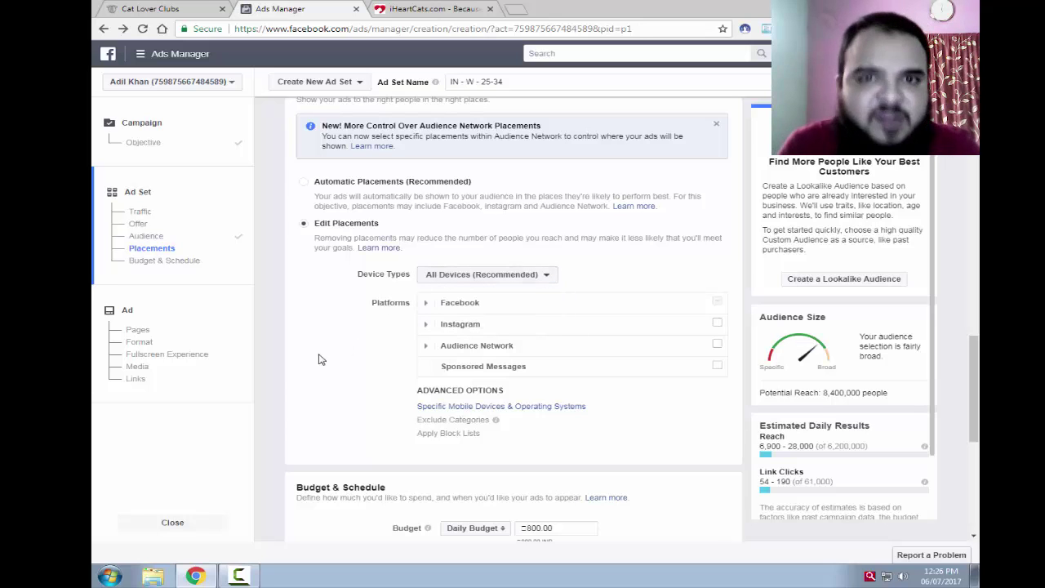
Step: Try a daily budget of 80 INR for the ad set
scroll(319, 356, "down", 3)
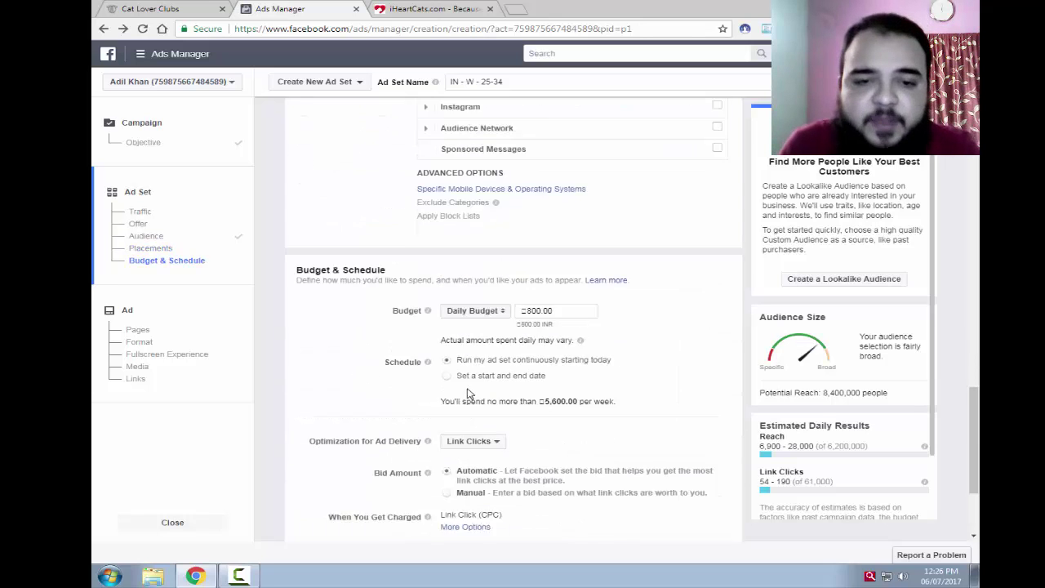
left_click(499, 283)
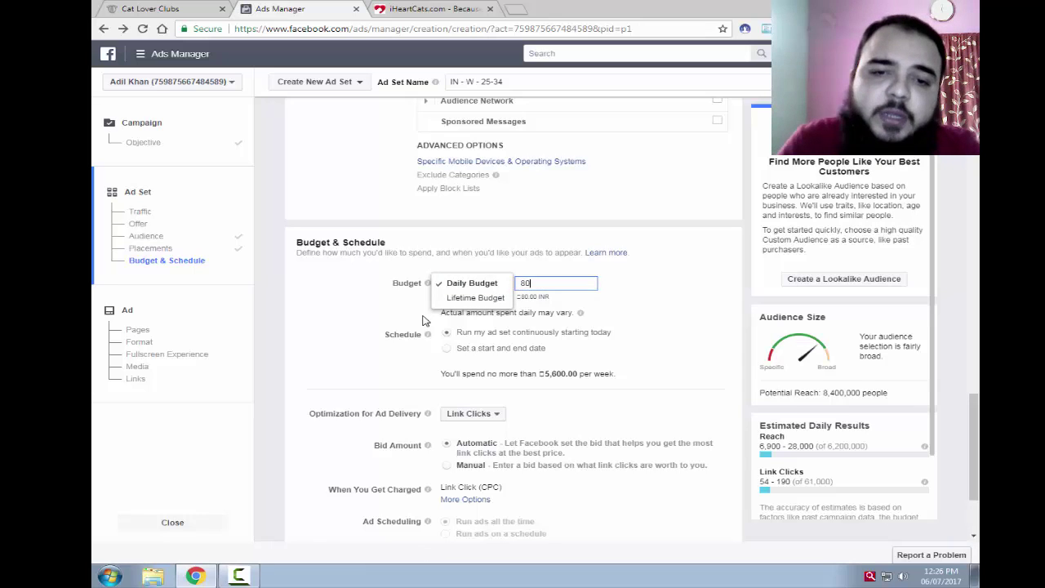
left_click(396, 298)
key("BackSpace")
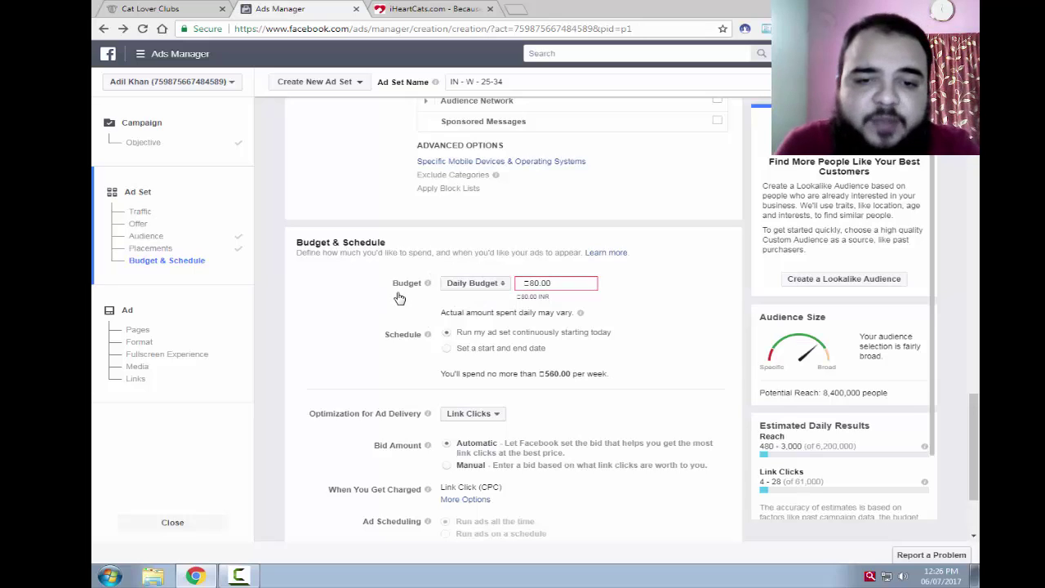
Step: Examine the budget types and the start and end date option, keeping Daily Budget and the continuous schedule
left_click(484, 301)
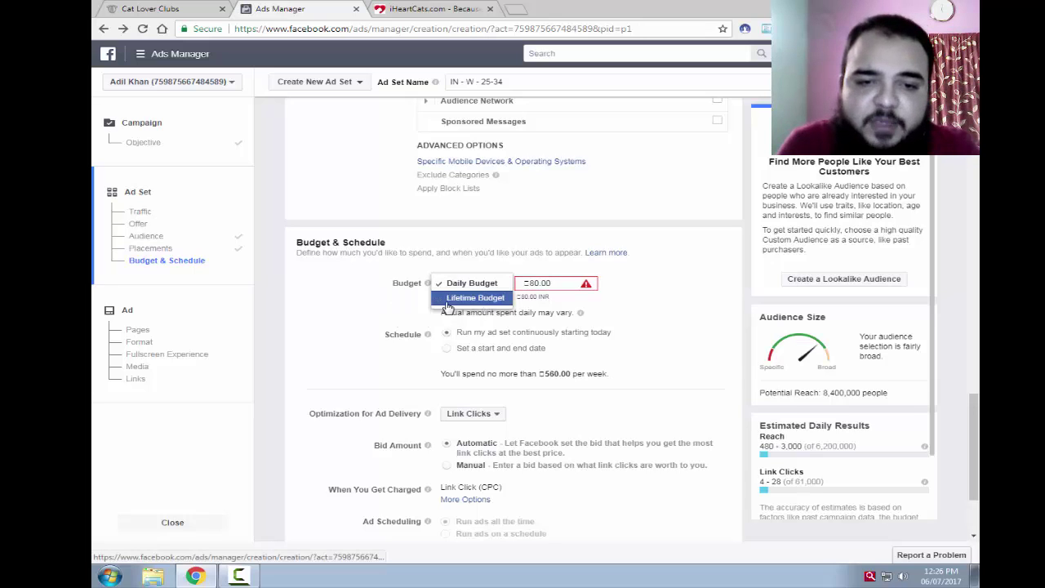
left_click(351, 341)
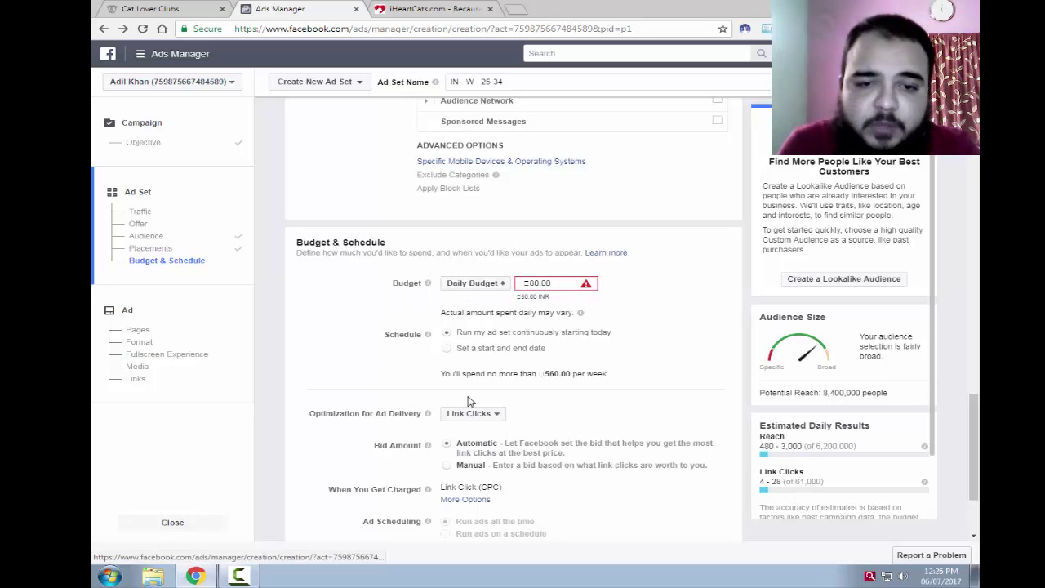
left_click(449, 351)
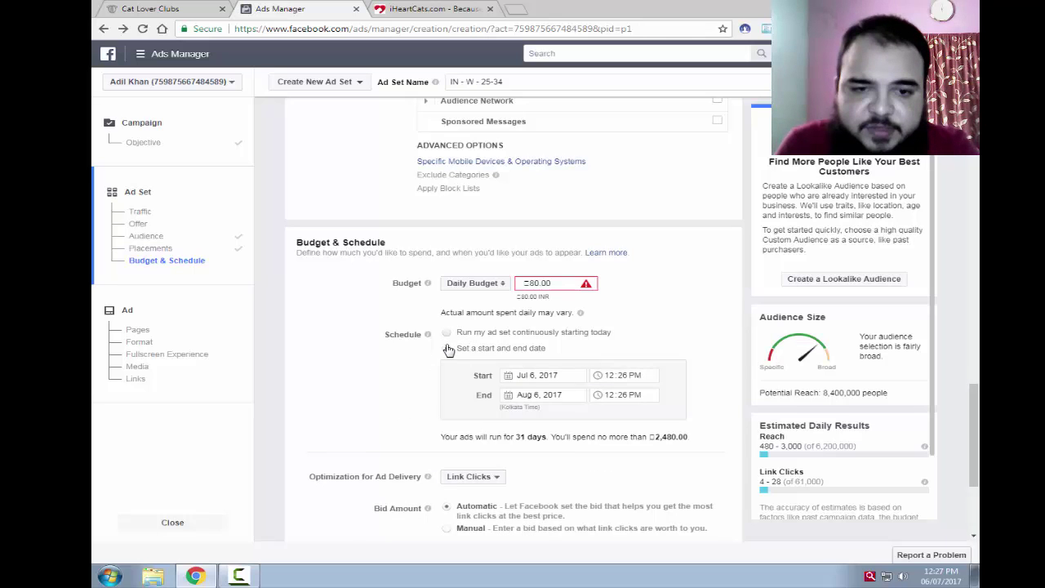
left_click(447, 333)
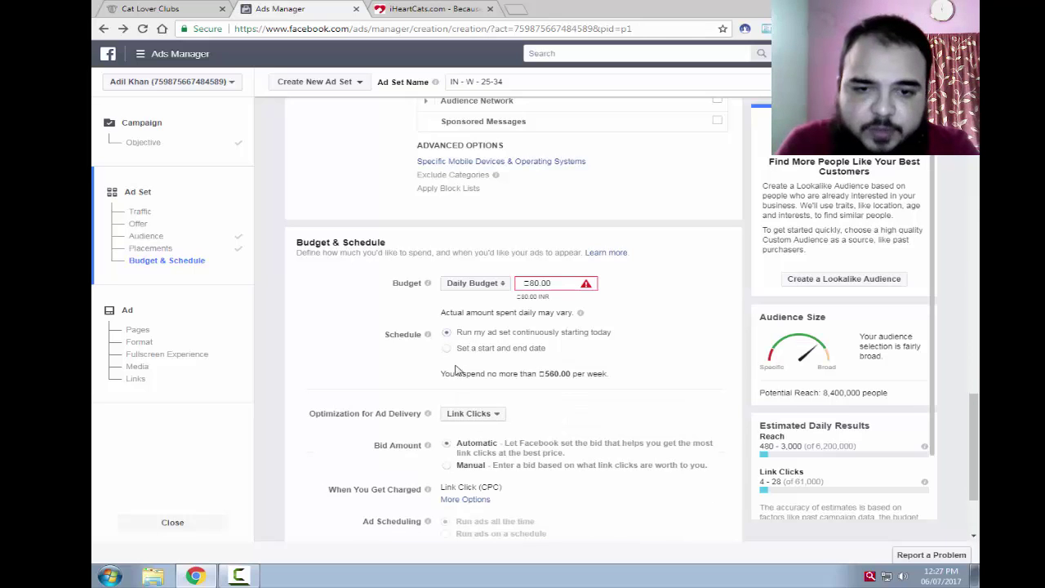
Step: Set the ad set's daily budget to 100 INR
left_click(569, 284)
key("ctrl+a")
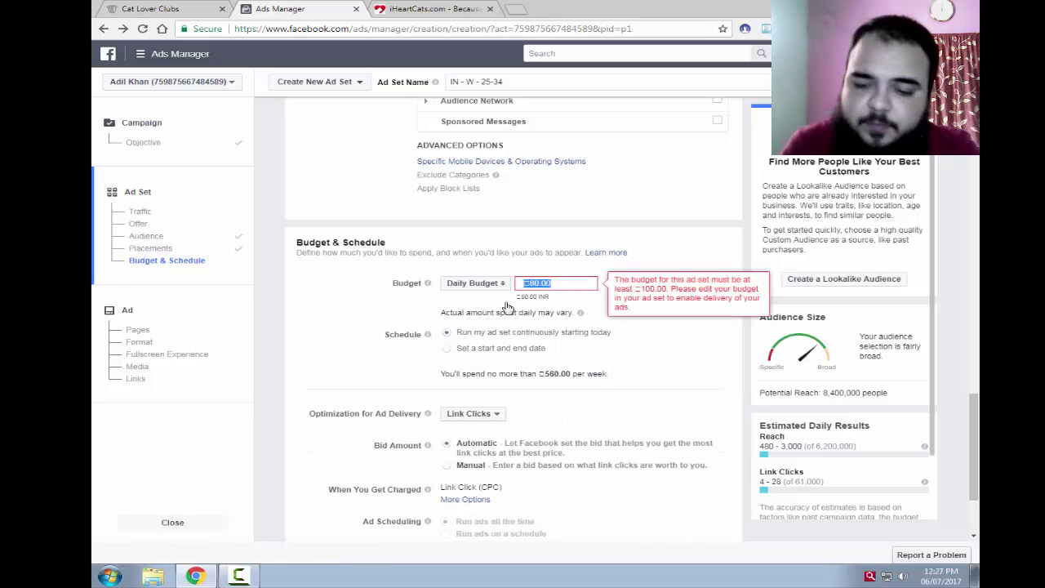
type("100")
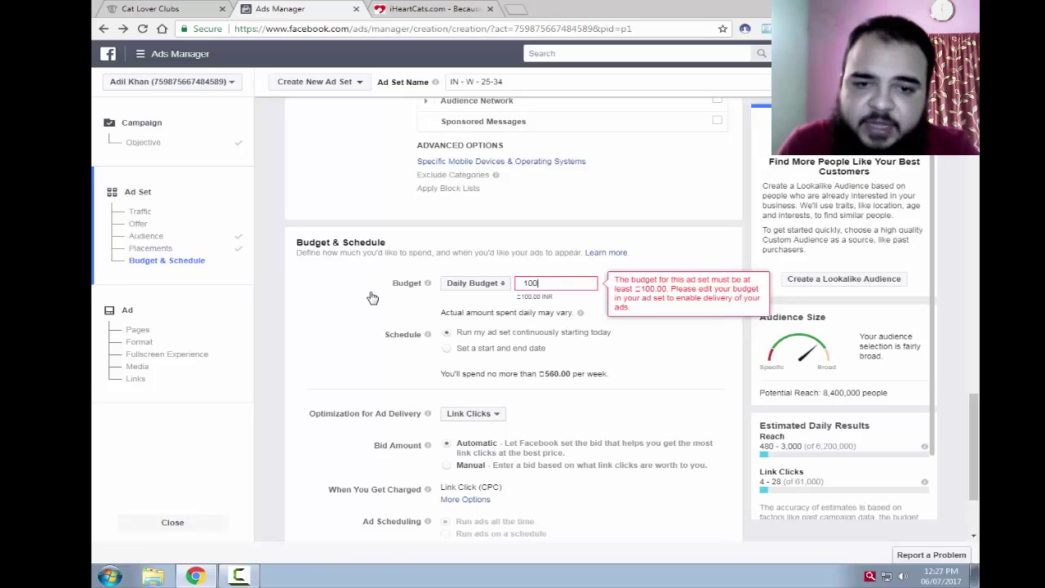
left_click(368, 296)
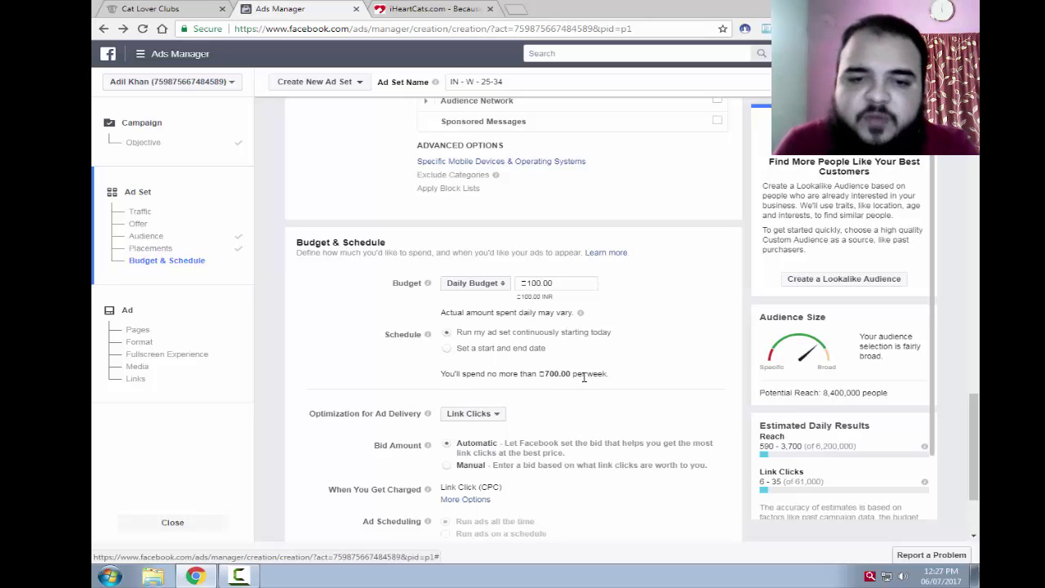
Step: Review the weekly spend and the ad delivery optimization options, keep Link Clicks, and continue to the ad setup
double_click(551, 374)
scroll(579, 400, "down", 1)
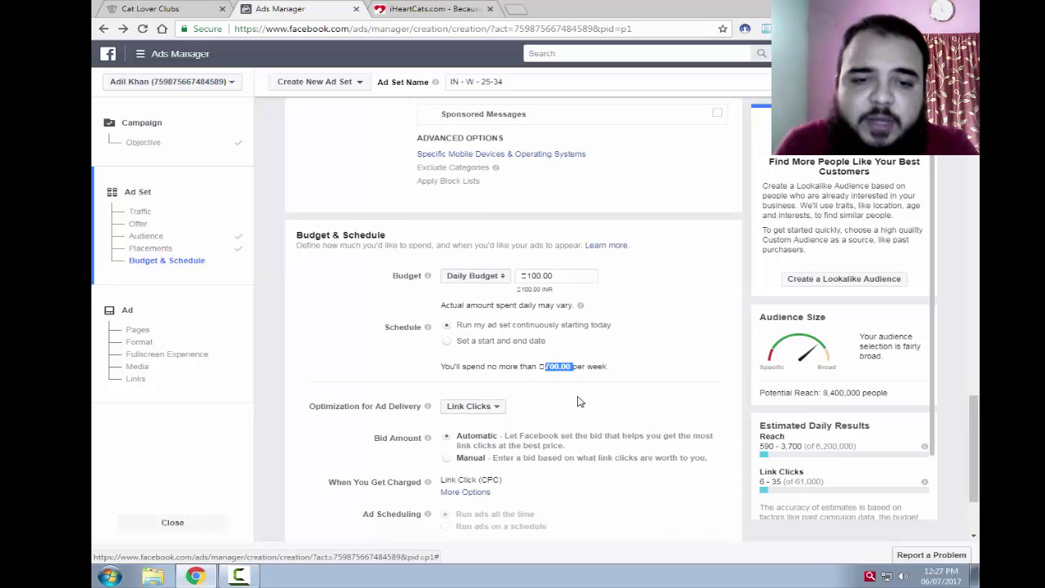
left_click(494, 351)
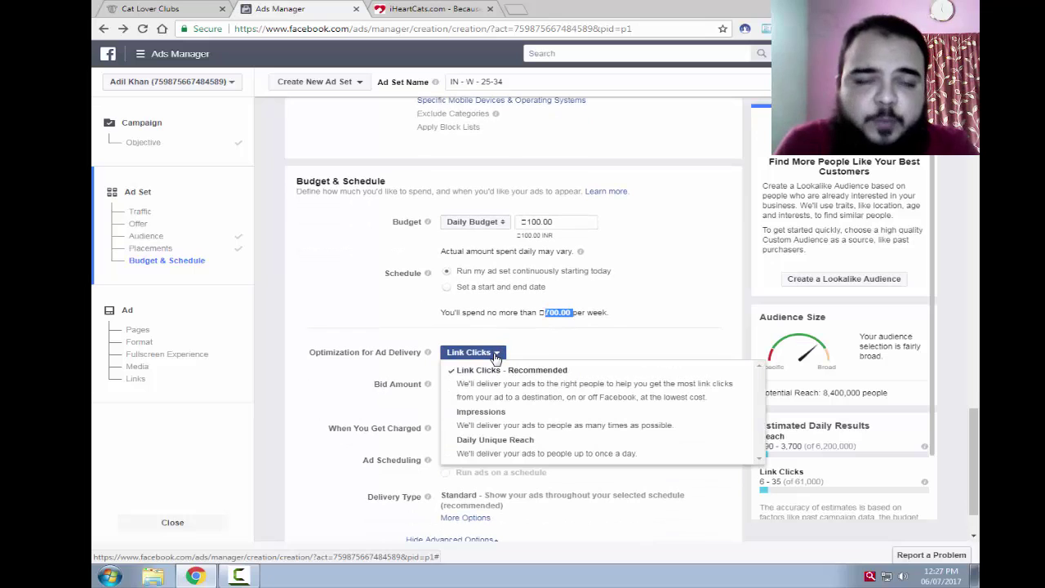
left_click(339, 376)
scroll(362, 389, "down", 1)
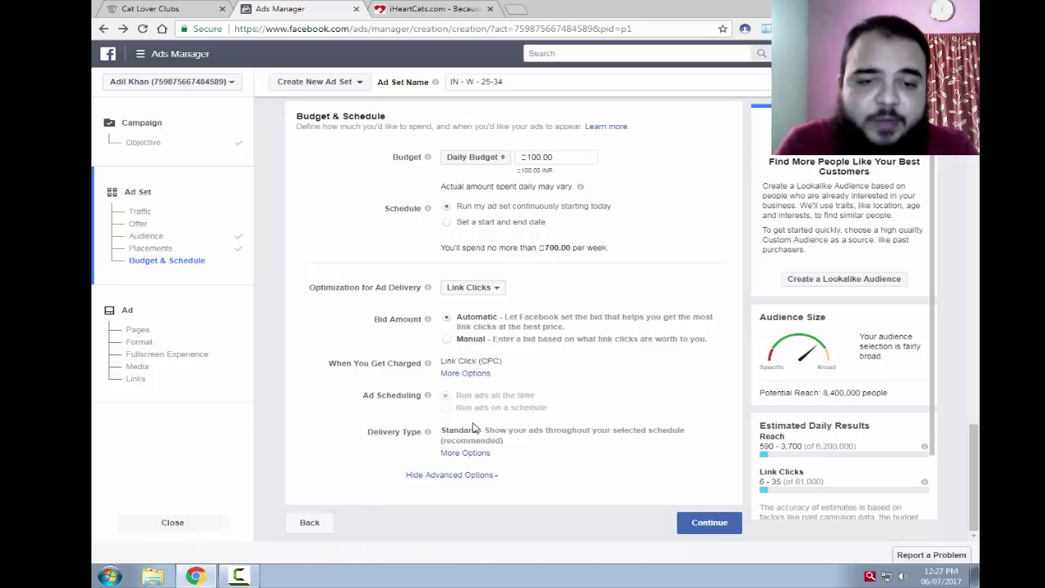
left_click(702, 526)
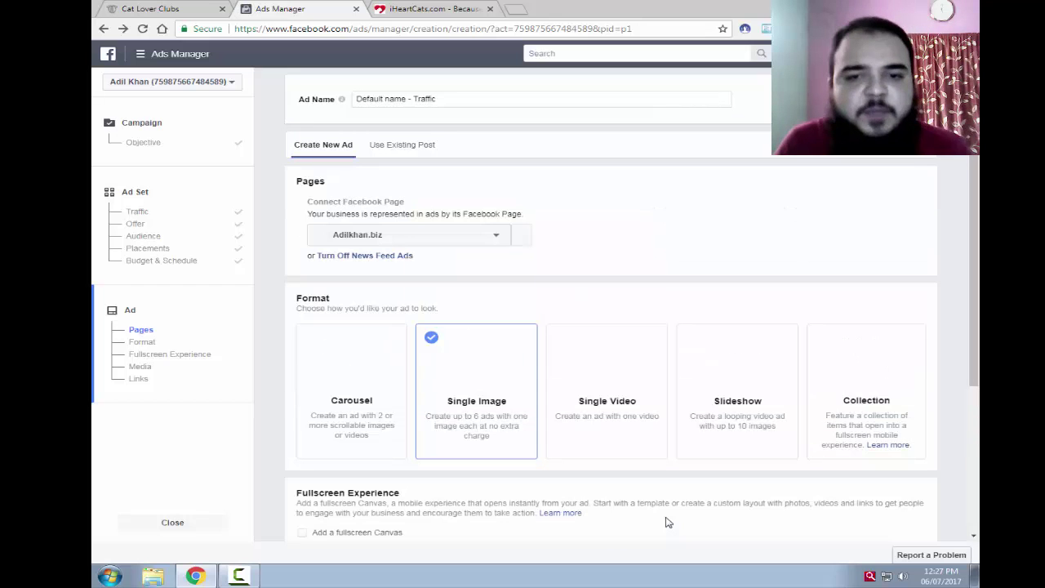
Step: Switch the ad format to Single Video and back to Single Image
left_click(566, 377)
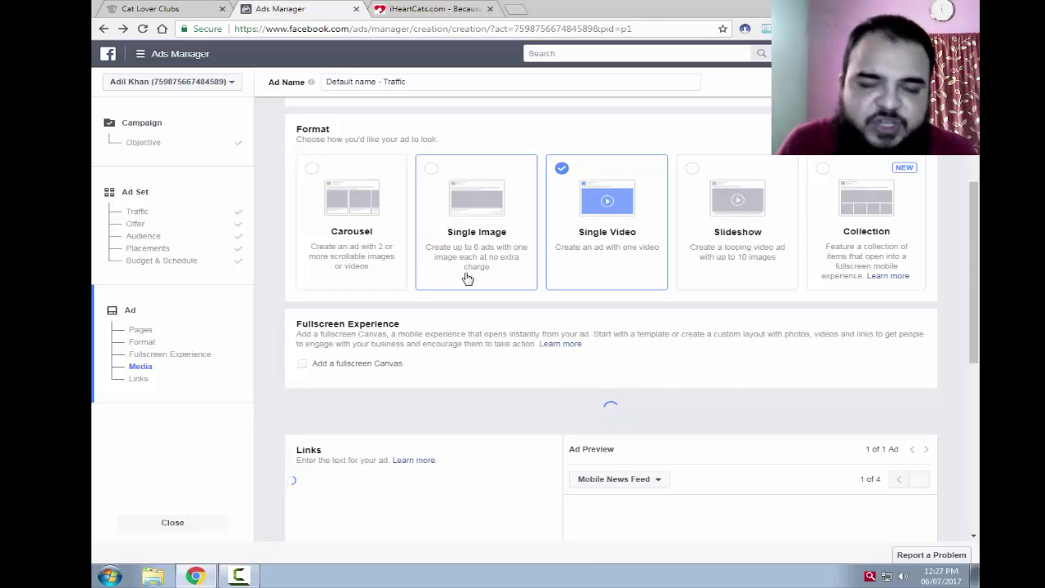
left_click(466, 278)
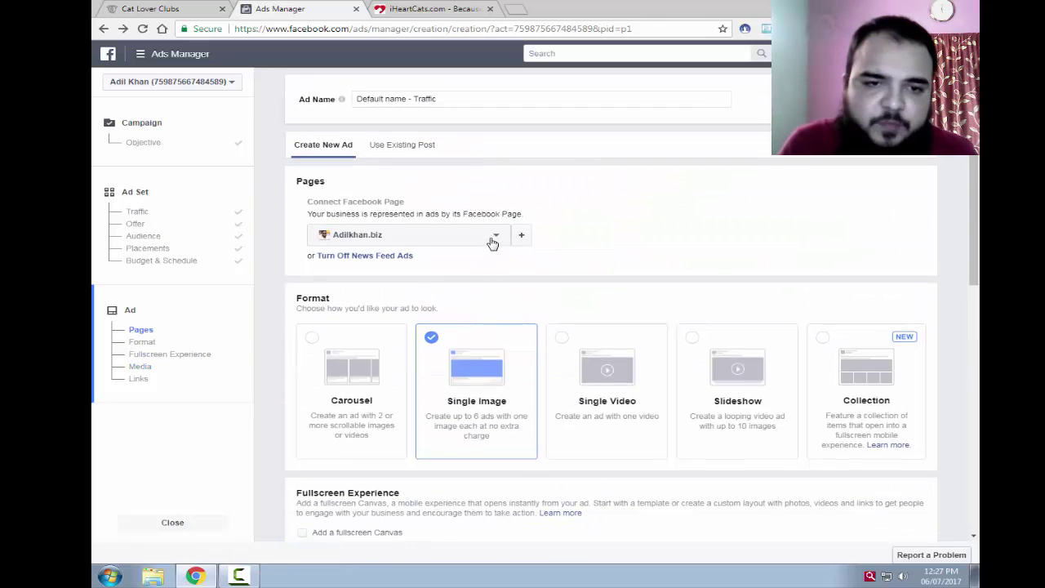
Step: Connect the Cat Lovers Clubs Facebook Page to the ad
left_click(482, 242)
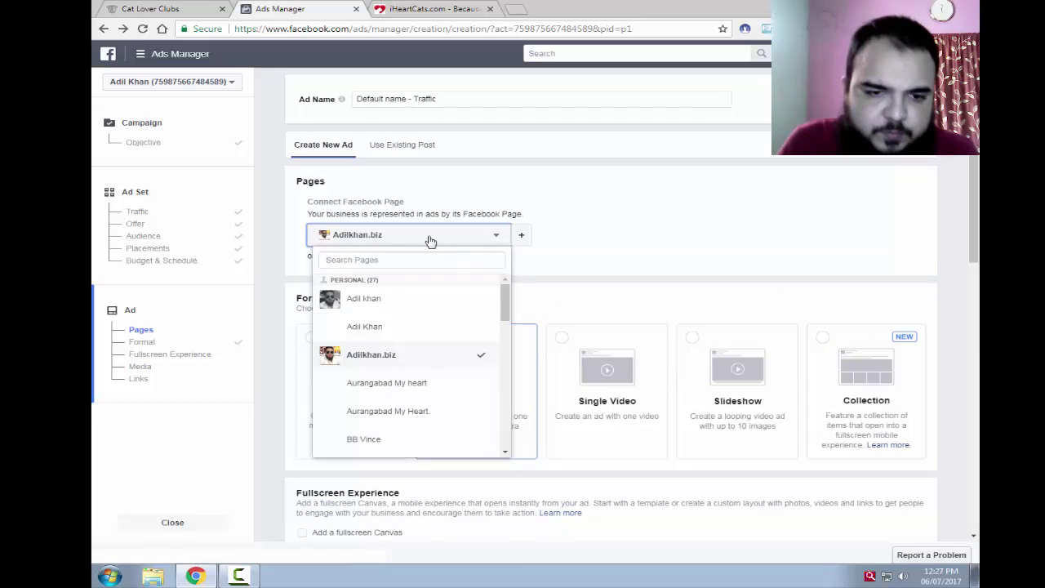
scroll(419, 330, "down", 2)
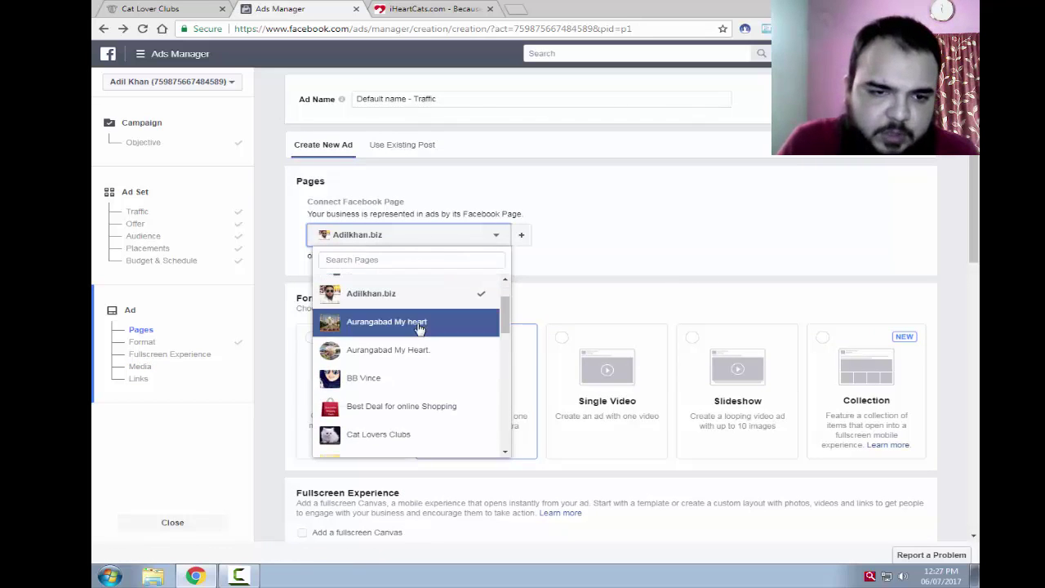
scroll(419, 333, "down", 1)
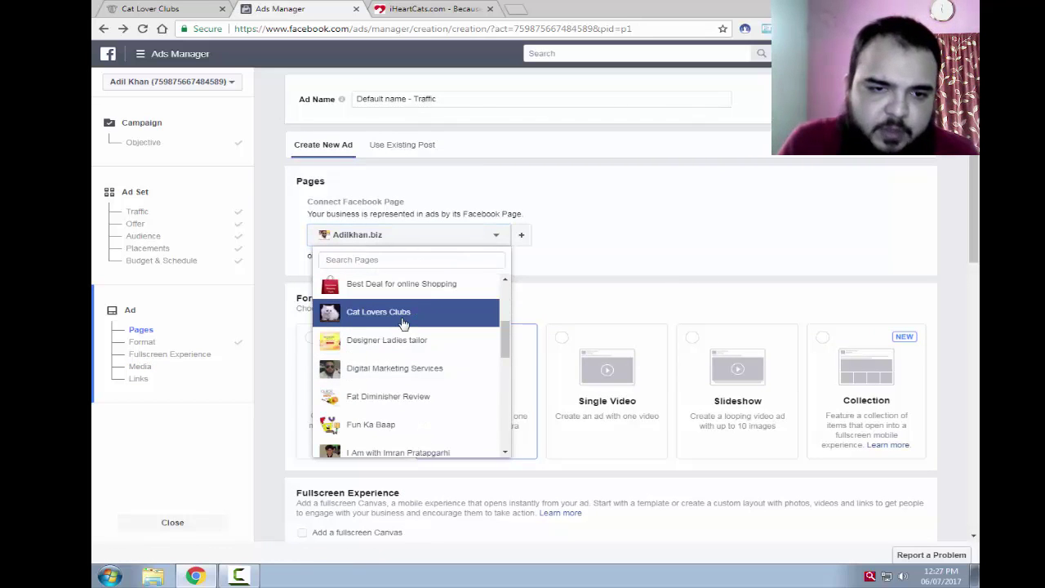
left_click(404, 314)
Step: Choose the Single Video format for the ad and enable a fullscreen Canvas
scroll(513, 319, "down", 4)
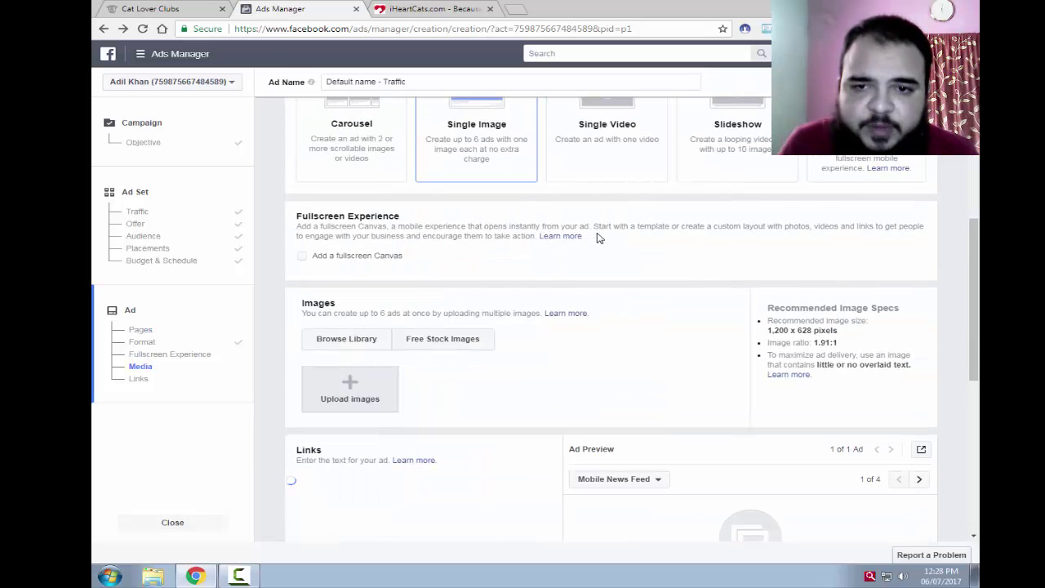
scroll(595, 236, "up", 3)
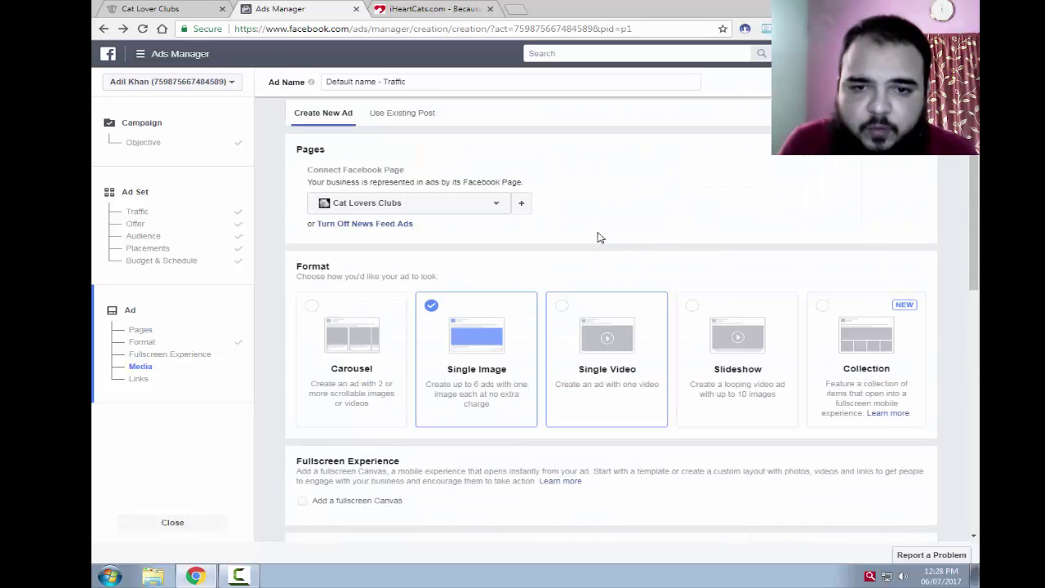
left_click(567, 311)
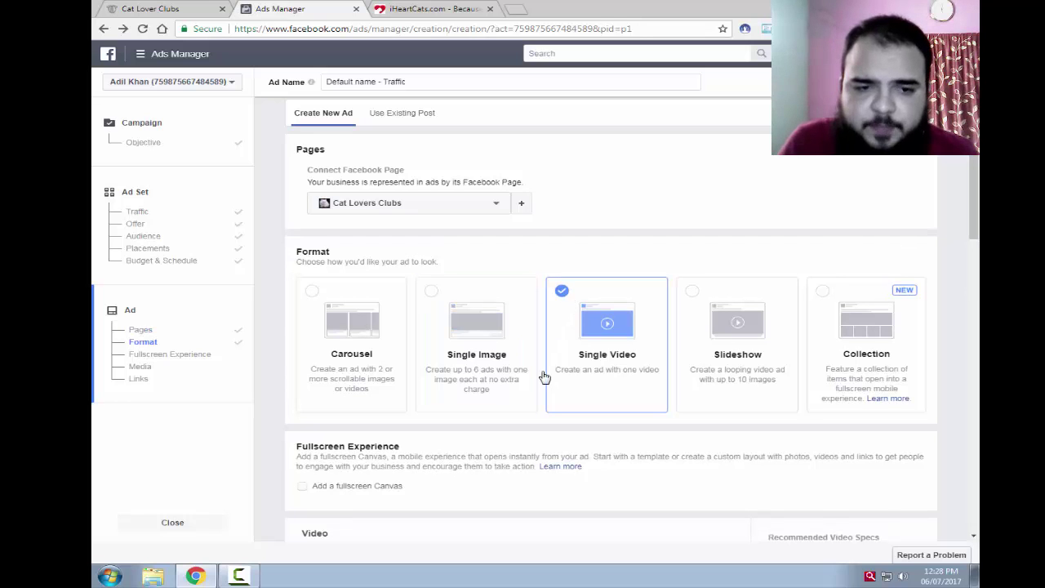
scroll(384, 428, "down", 4)
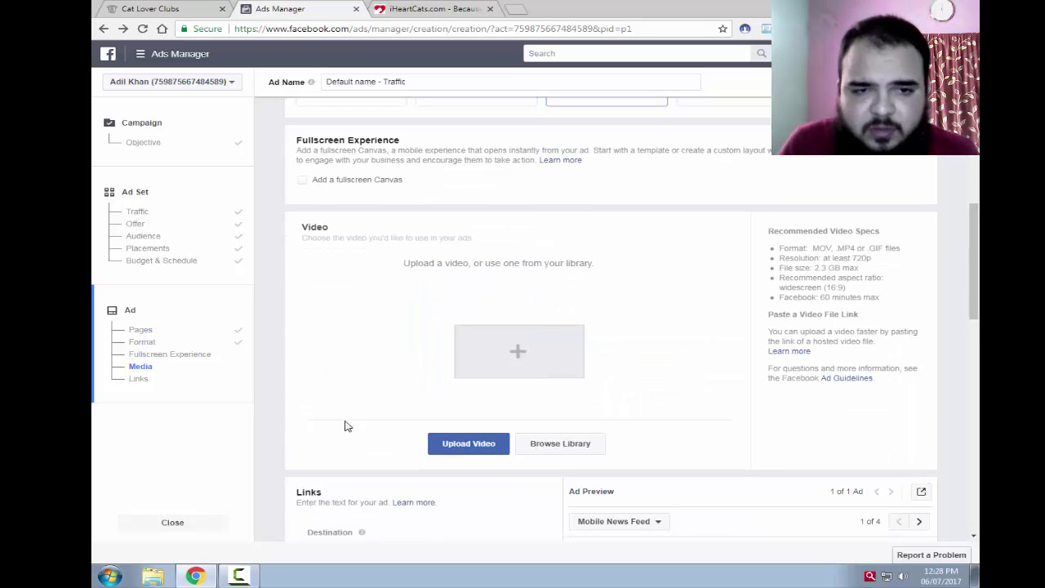
left_click(302, 180)
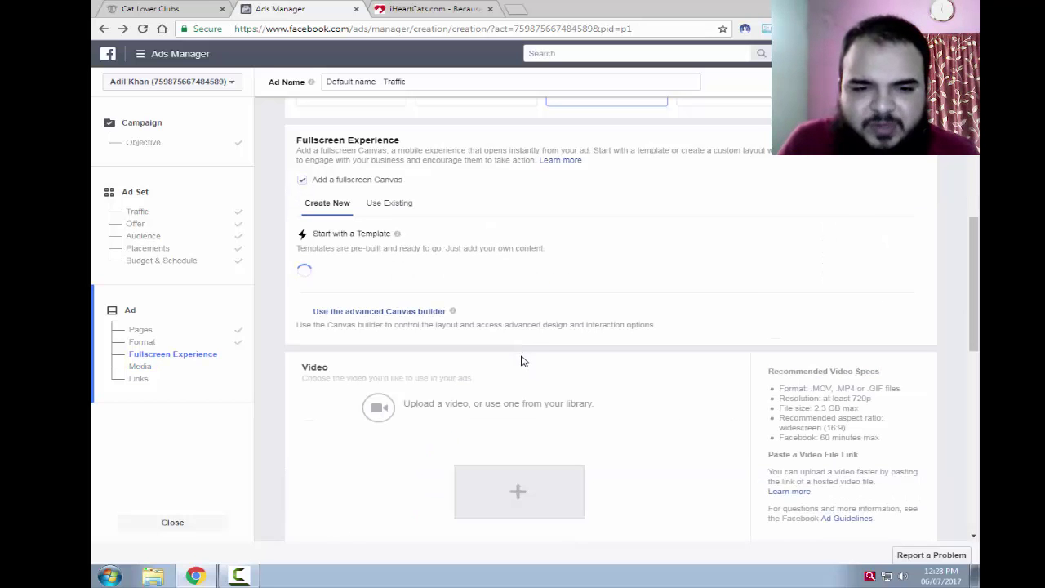
scroll(524, 359, "down", 3)
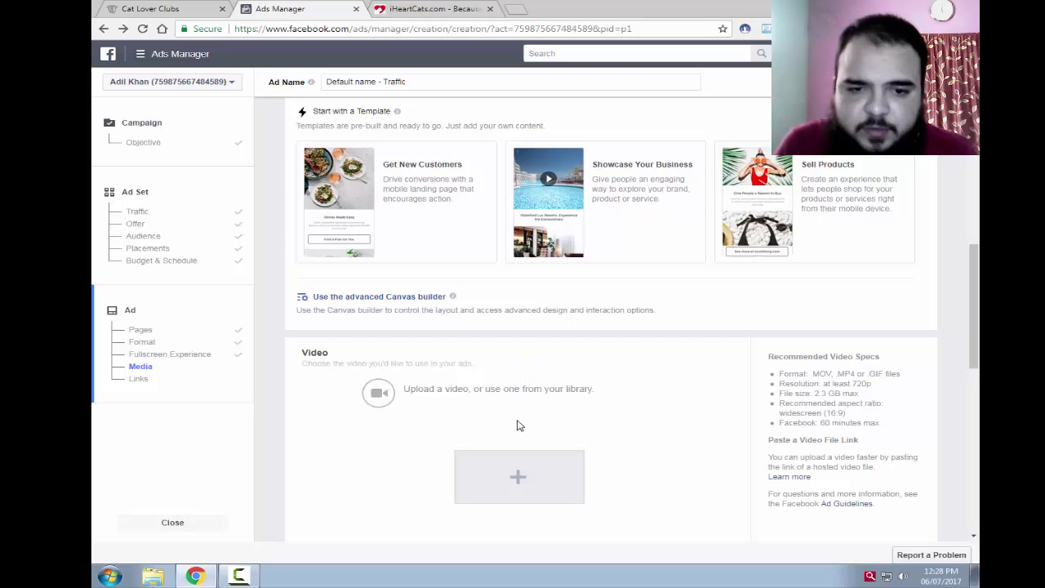
Step: Upload the mugs sound video from the mugs sound folder in the Pictures library and look through its suggested thumbnails
left_click(508, 498)
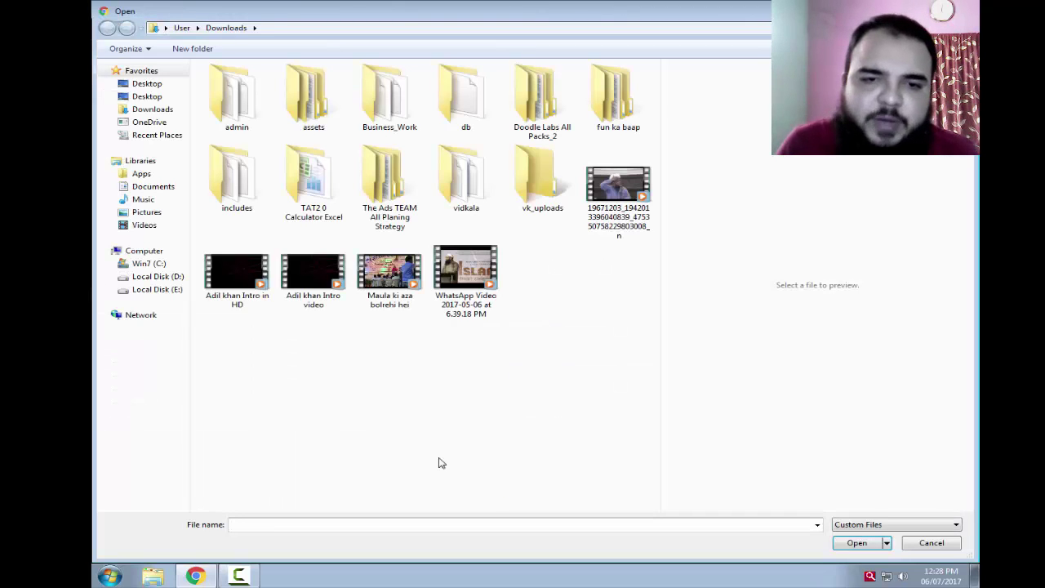
left_click(149, 213)
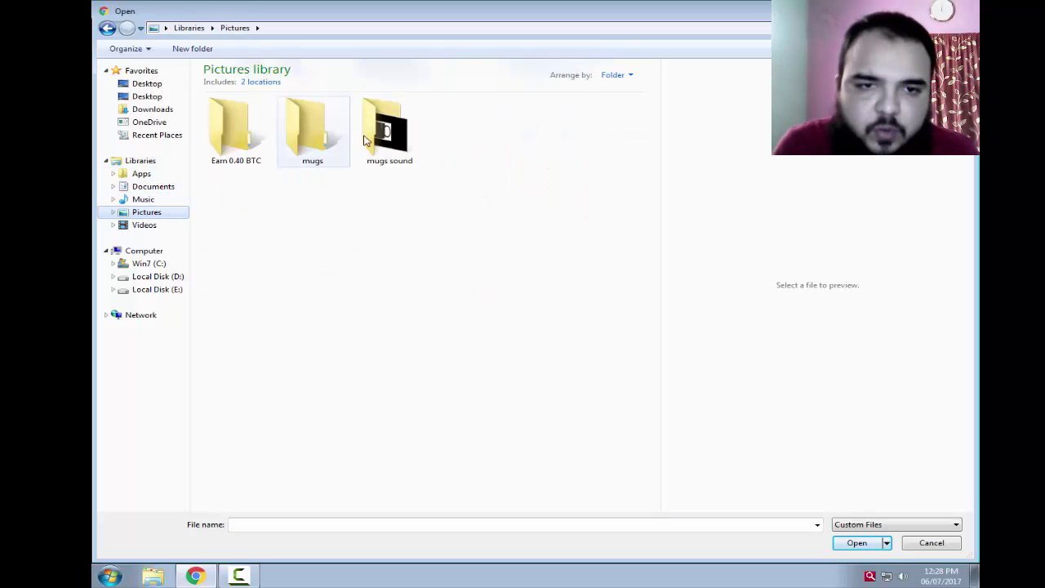
left_click(404, 137)
double_click(404, 136)
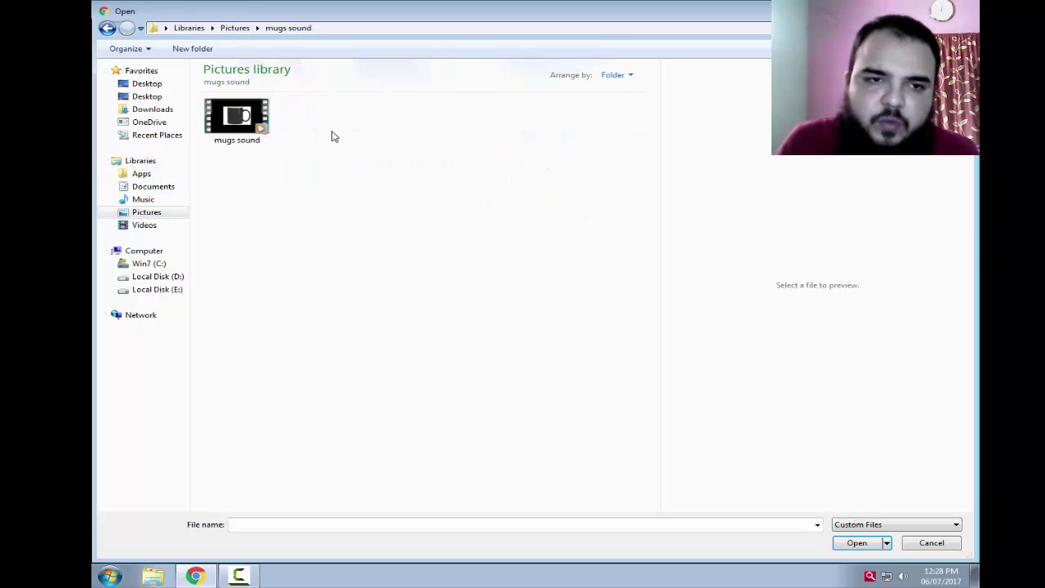
left_click(241, 126)
left_click(857, 547)
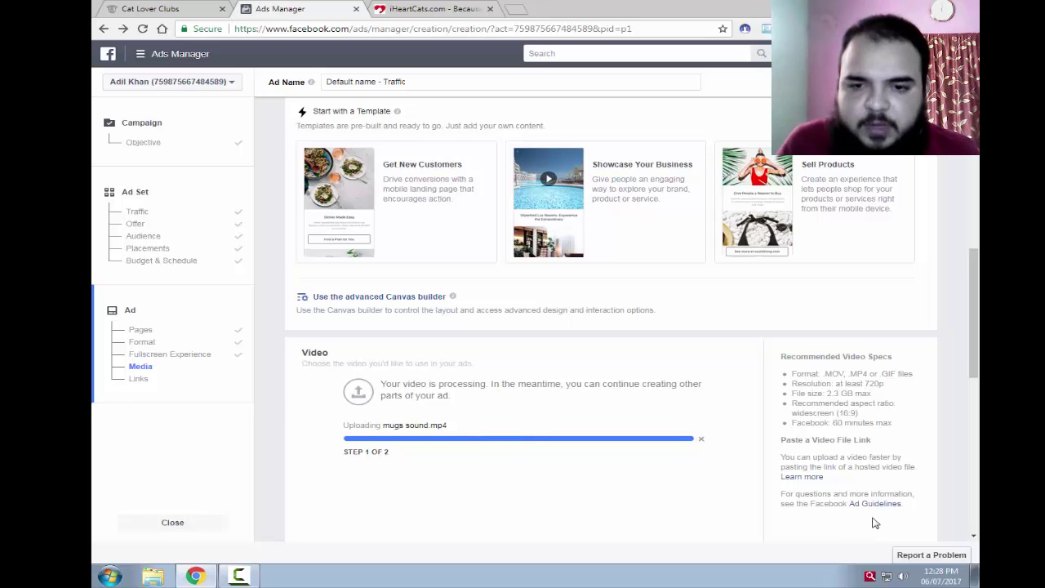
scroll(733, 495, "down", 3)
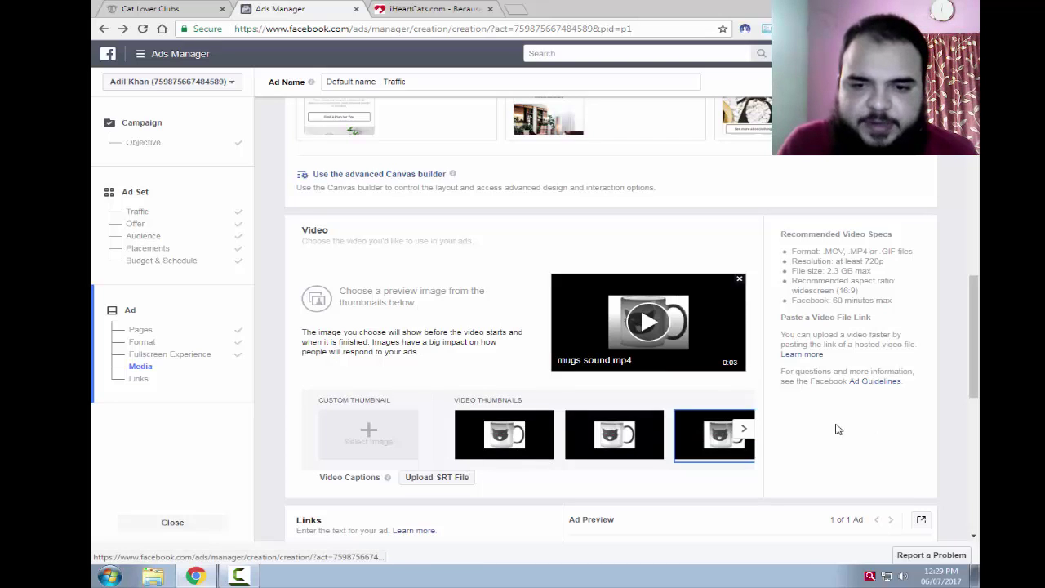
left_click(745, 433)
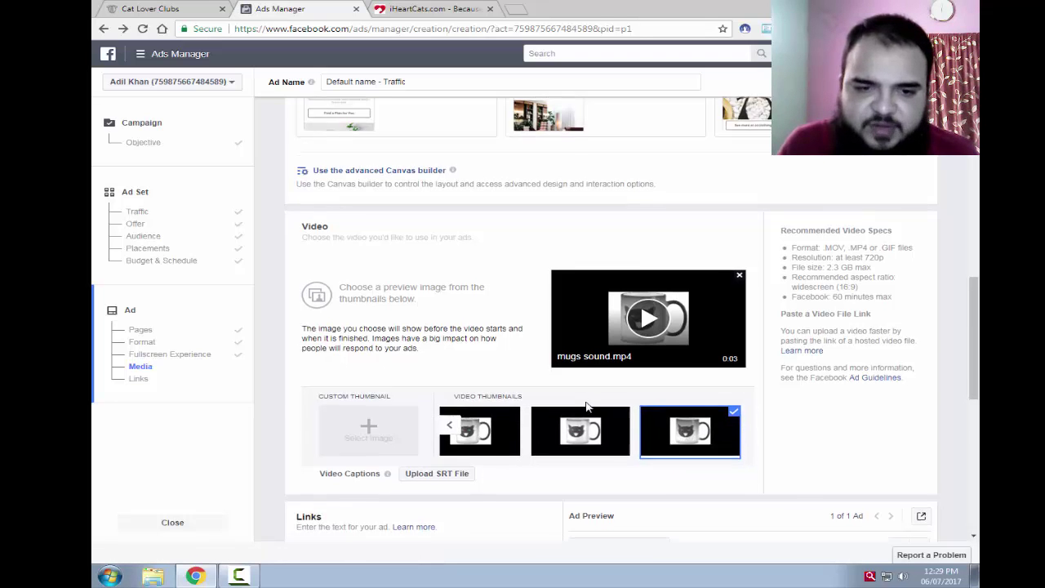
Step: Enter "Show Your Love By Buying this Mugs" as the ad's headline
scroll(531, 404, "down", 2)
left_click(400, 457)
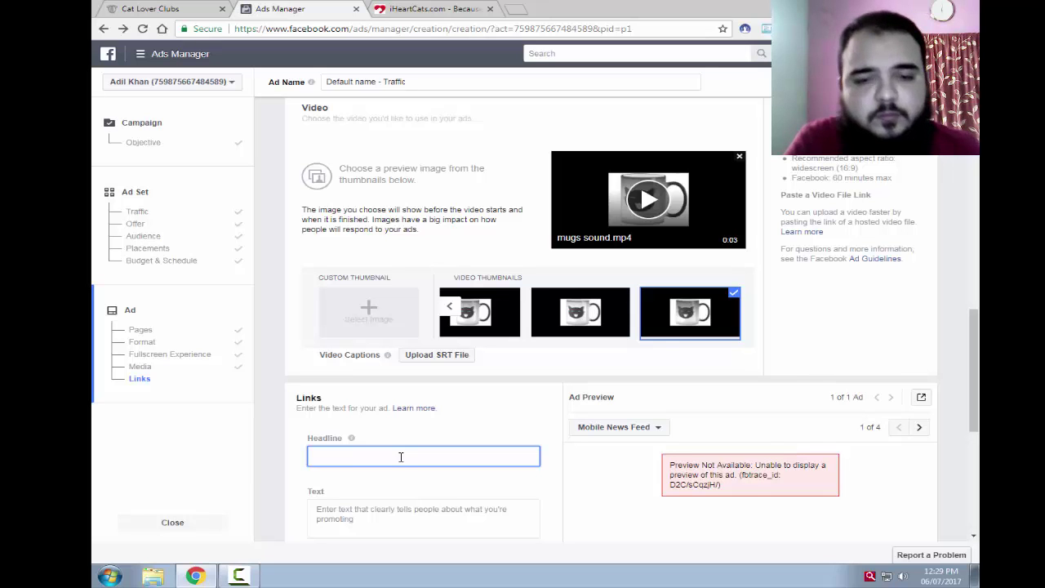
type("Show you")
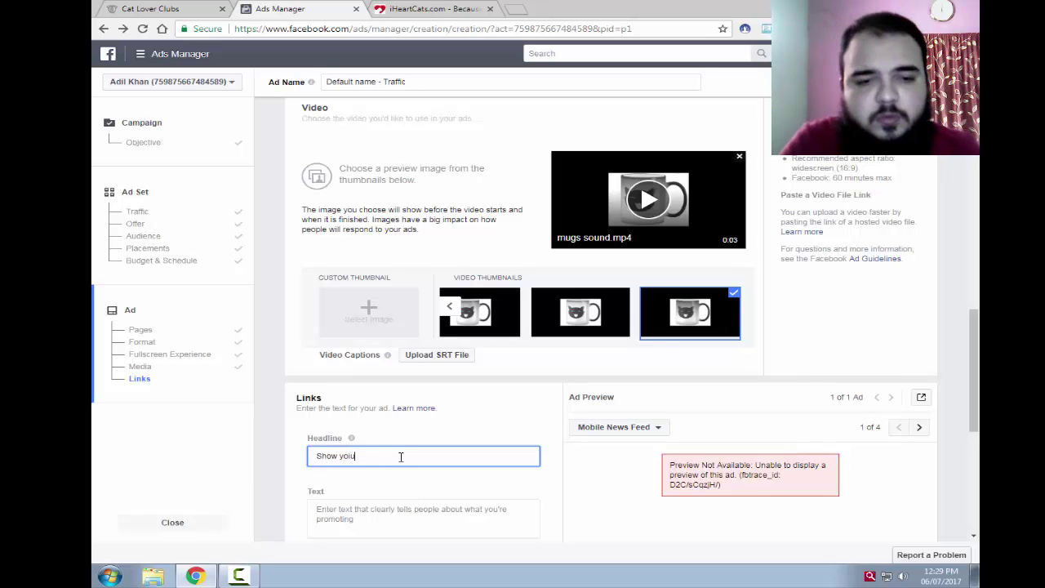
key("ctrl+shift+Left")
type("Your")
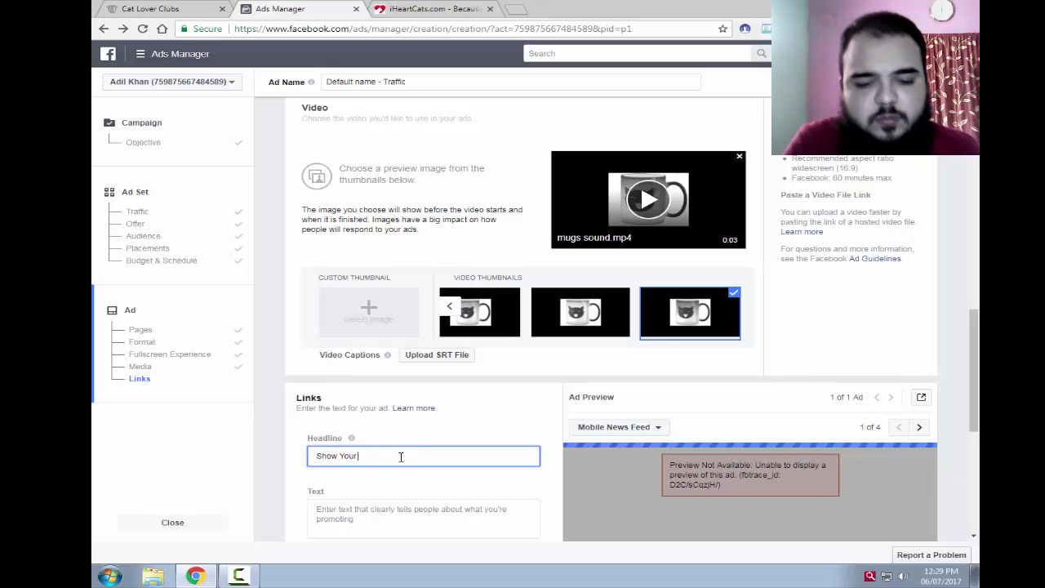
type(" Love By Buying this Mugs")
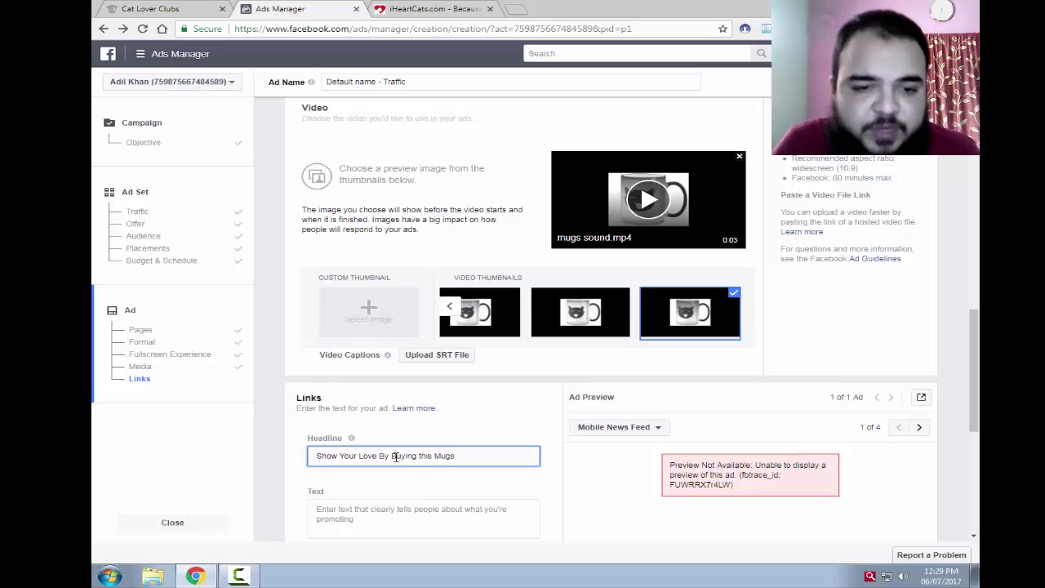
Step: Copy the headline "Show Your Love By Buying this Mugs" into the ad's text
scroll(395, 457, "down", 3)
left_click_drag(457, 210, 186, 189)
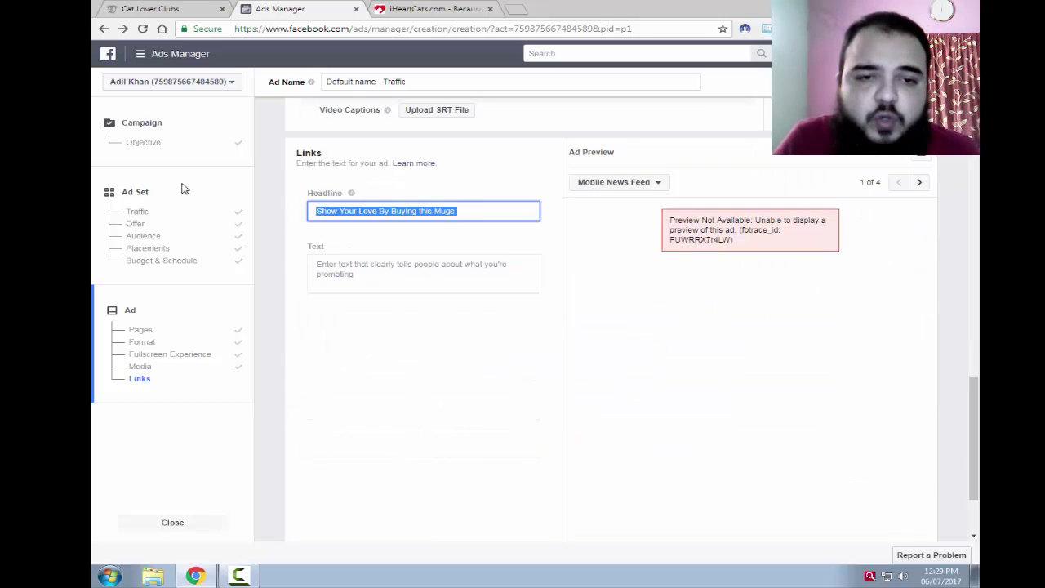
key("ctrl+c")
left_click(415, 270)
key("ctrl+v")
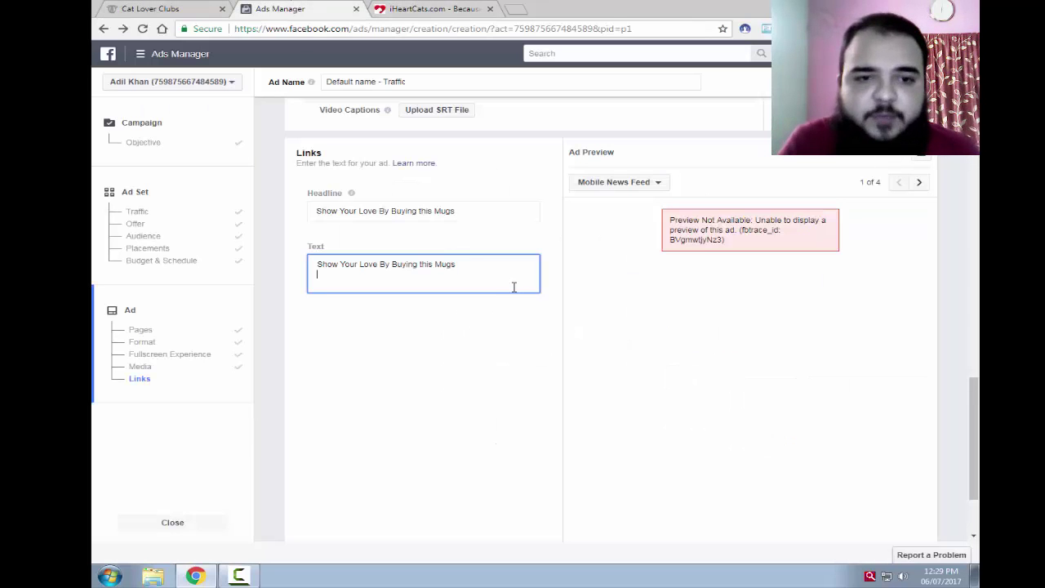
key("ctrl+v")
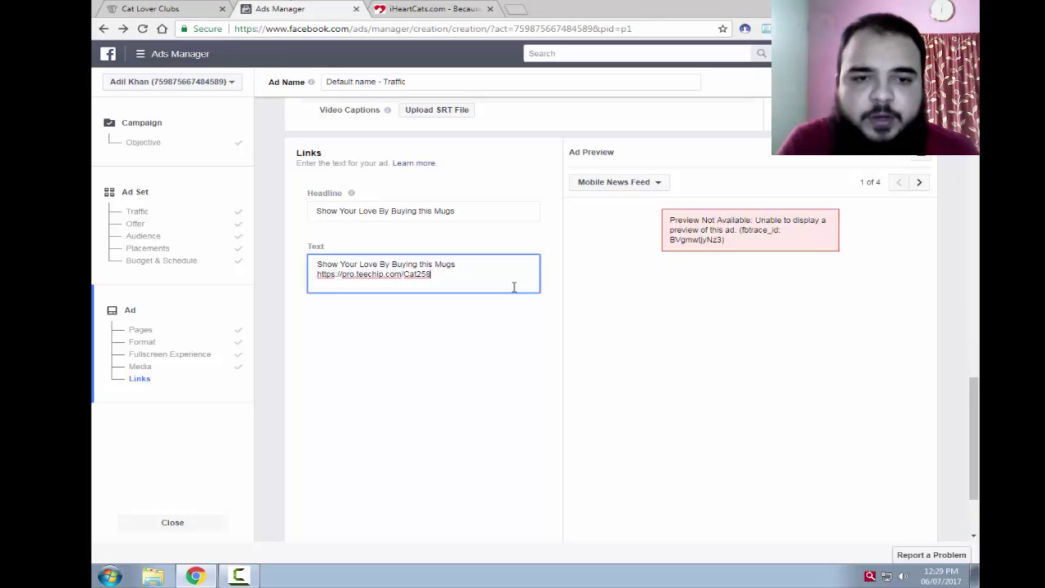
key("Return")
key("ctrl+v")
key("Return")
key("ctrl+v")
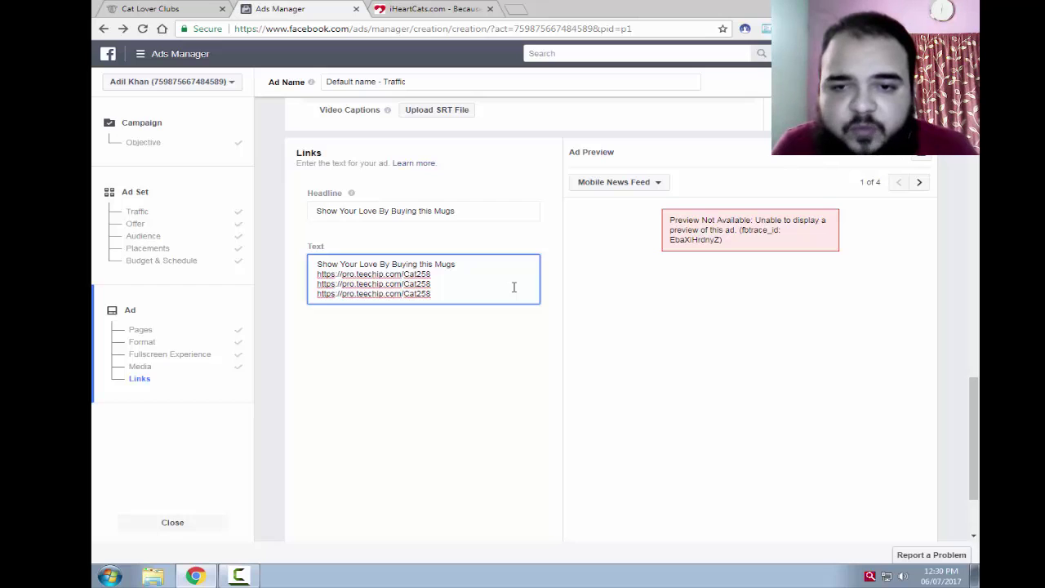
Step: Add "Links are Below :" after the opening phrase of the ad text, ahead of the product links
scroll(514, 287, "down", 2)
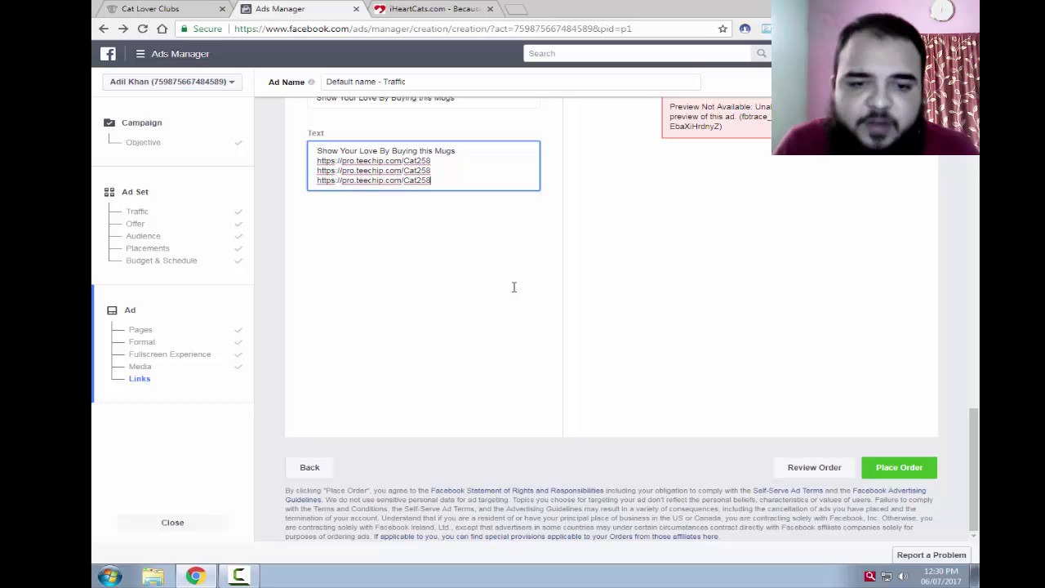
scroll(514, 290, "up", 4)
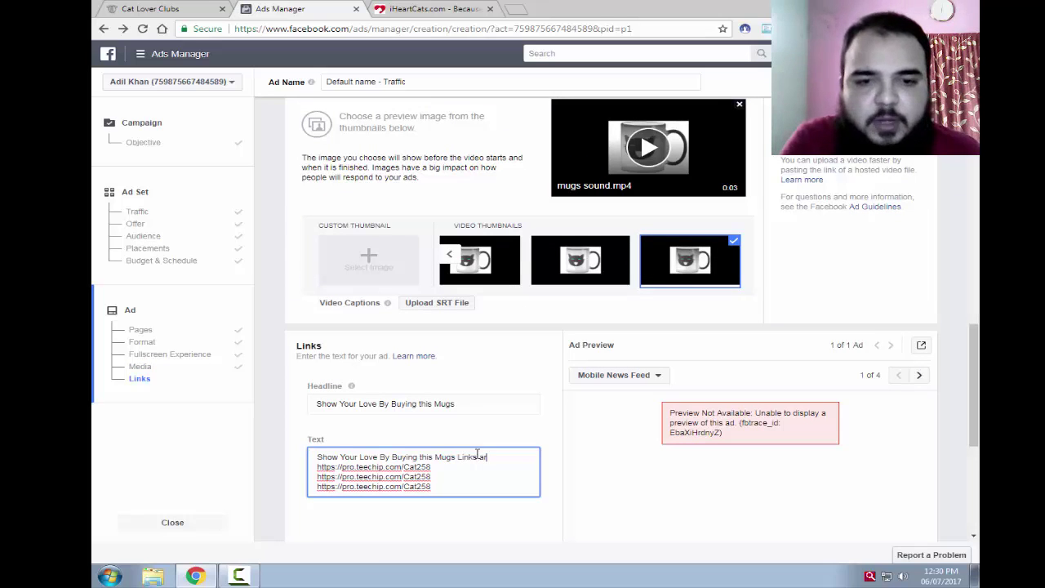
type("w")
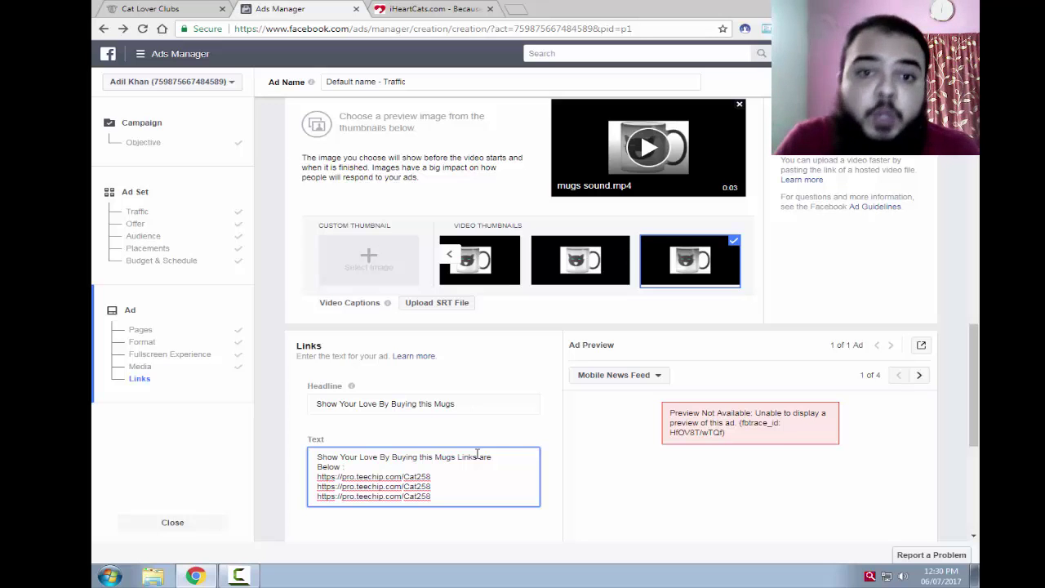
Step: Check the video and links sections of the ad and try to place the order
scroll(465, 441, "down", 2)
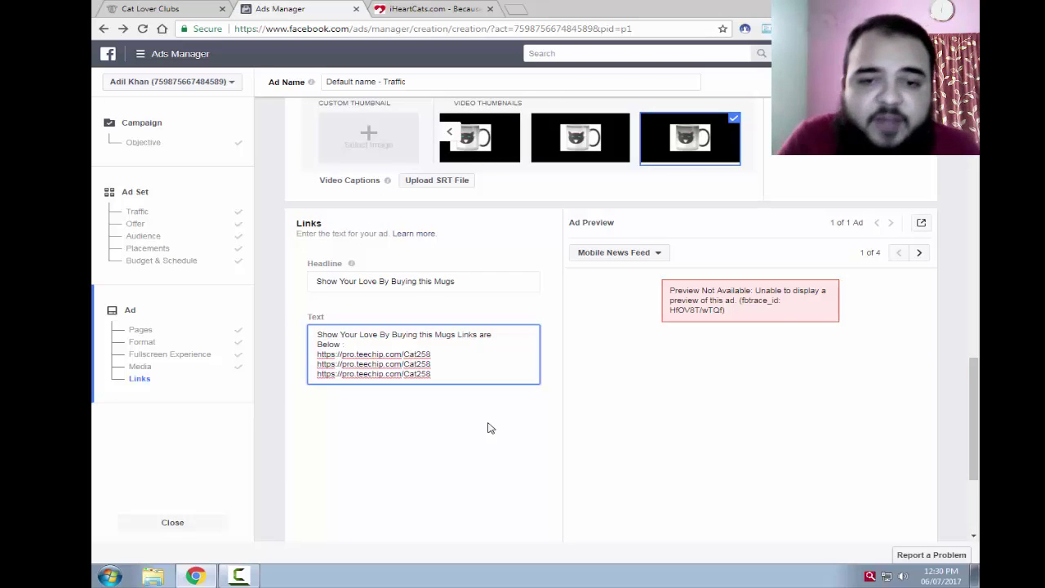
scroll(608, 305, "up", 5)
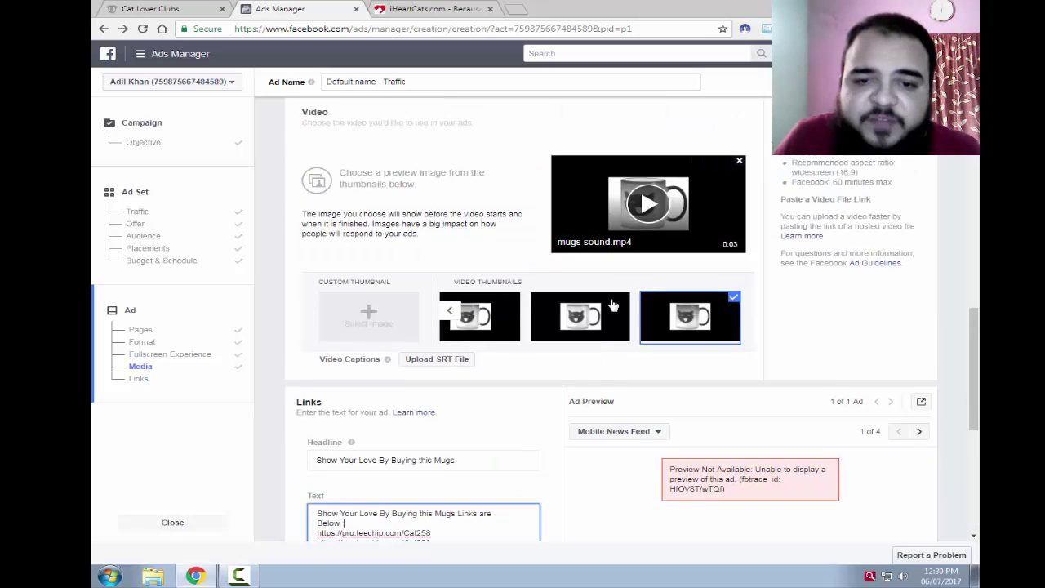
scroll(655, 385, "down", 5)
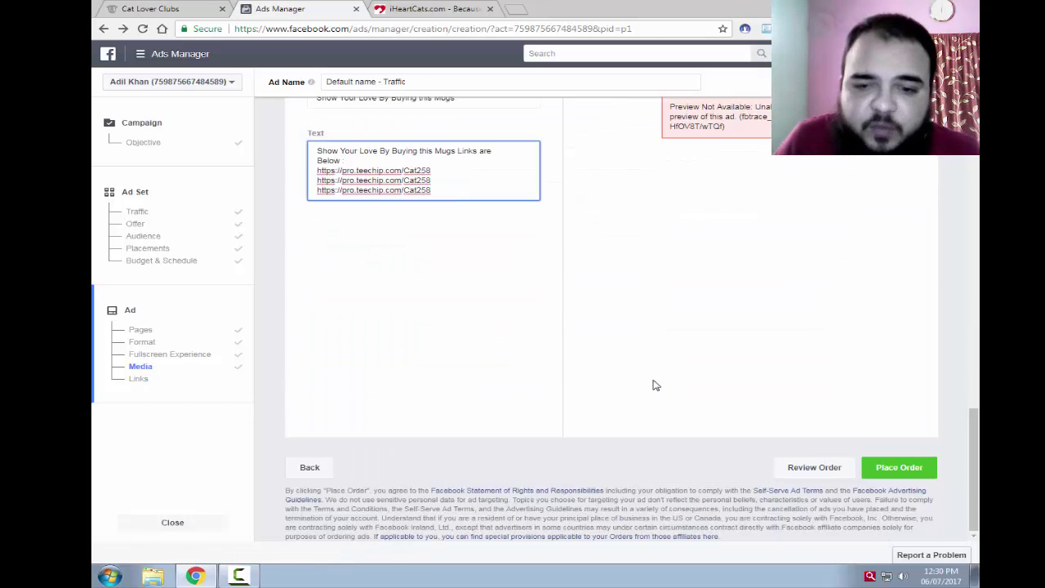
left_click(916, 470)
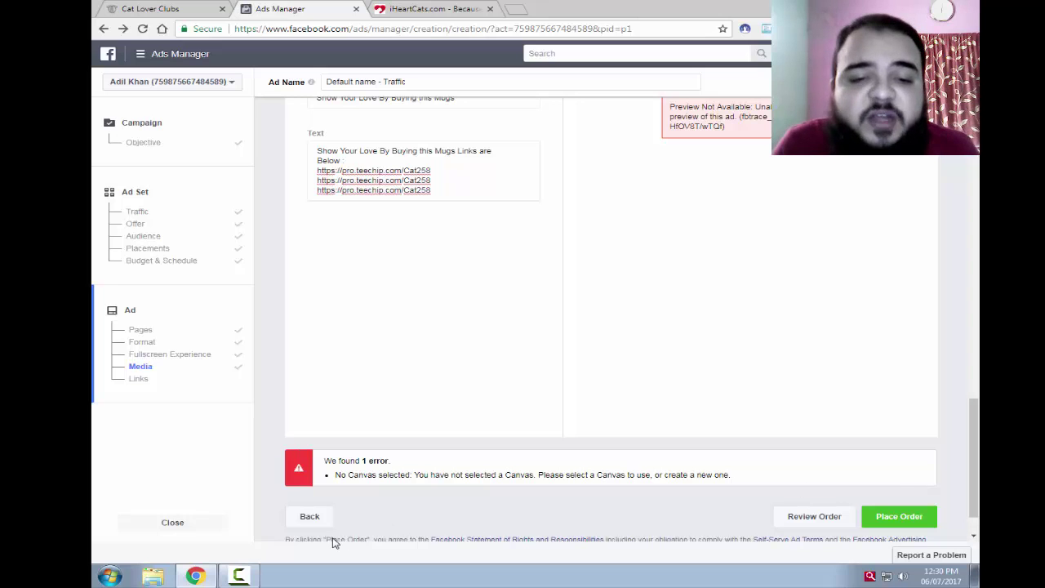
scroll(664, 351, "up", 10)
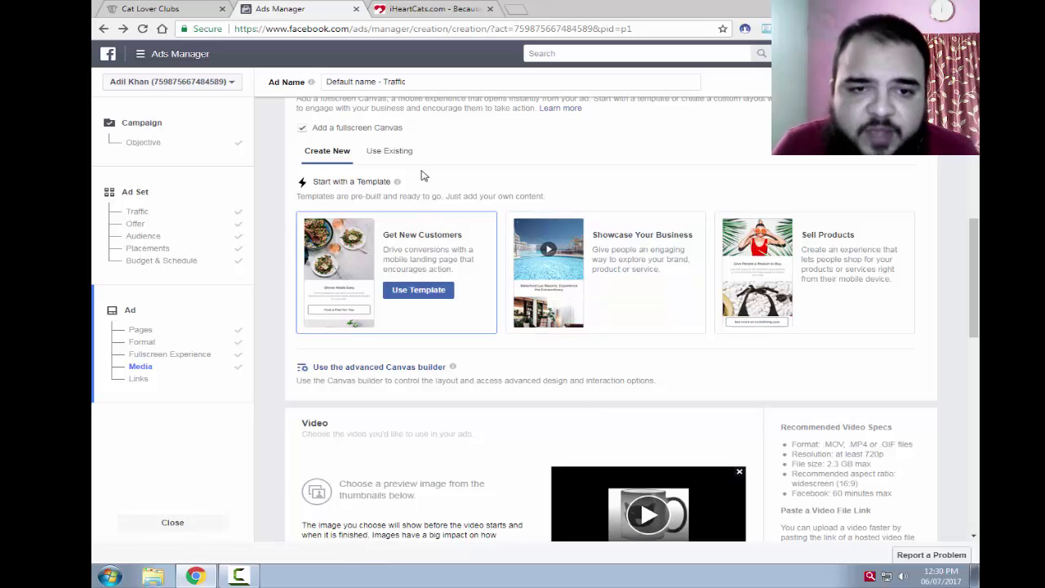
left_click(396, 160)
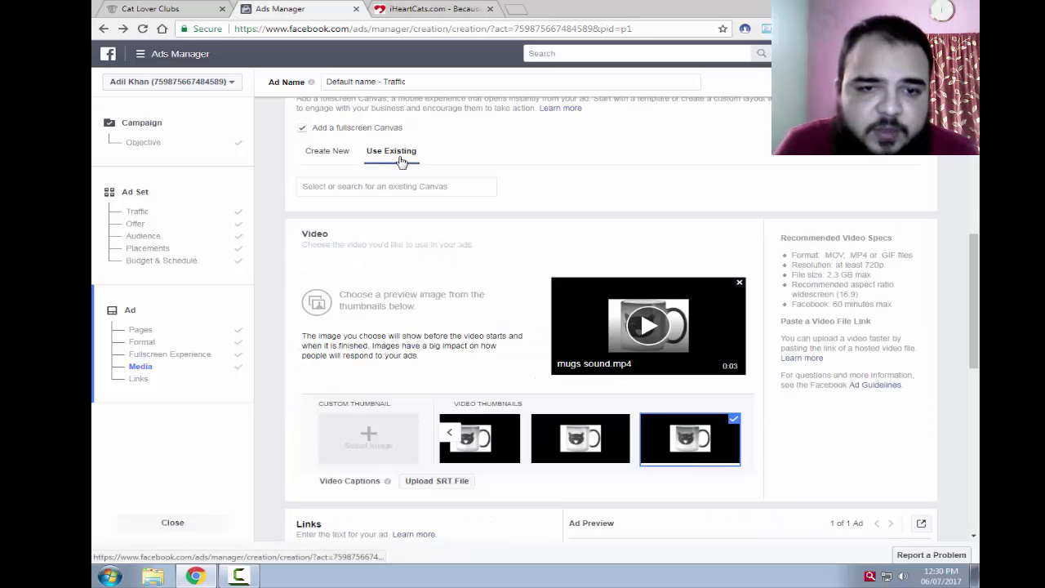
left_click(328, 155)
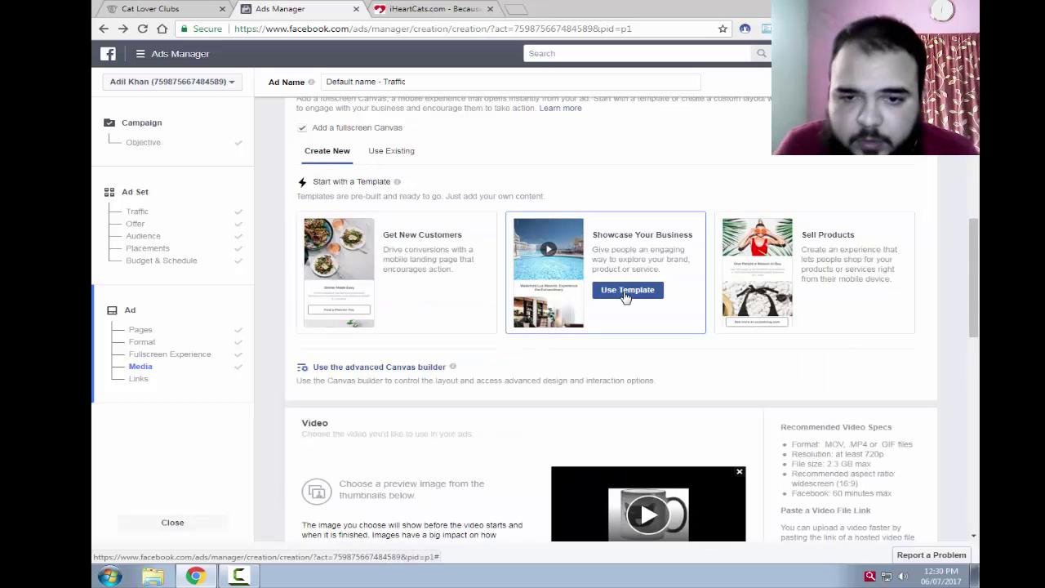
left_click(627, 291)
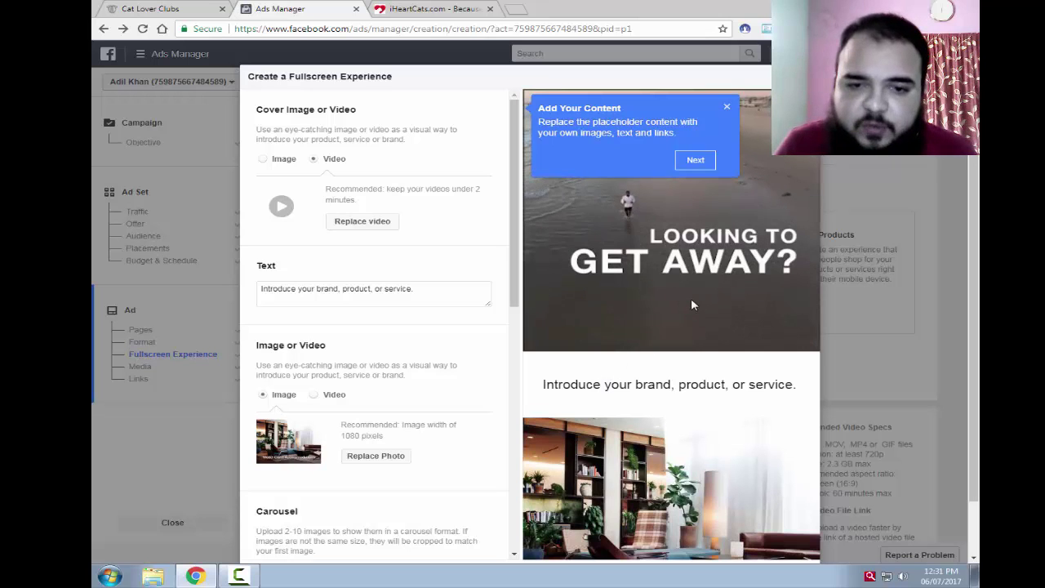
scroll(690, 305, "down", 3)
scroll(691, 304, "down", 3)
scroll(691, 304, "down", 2)
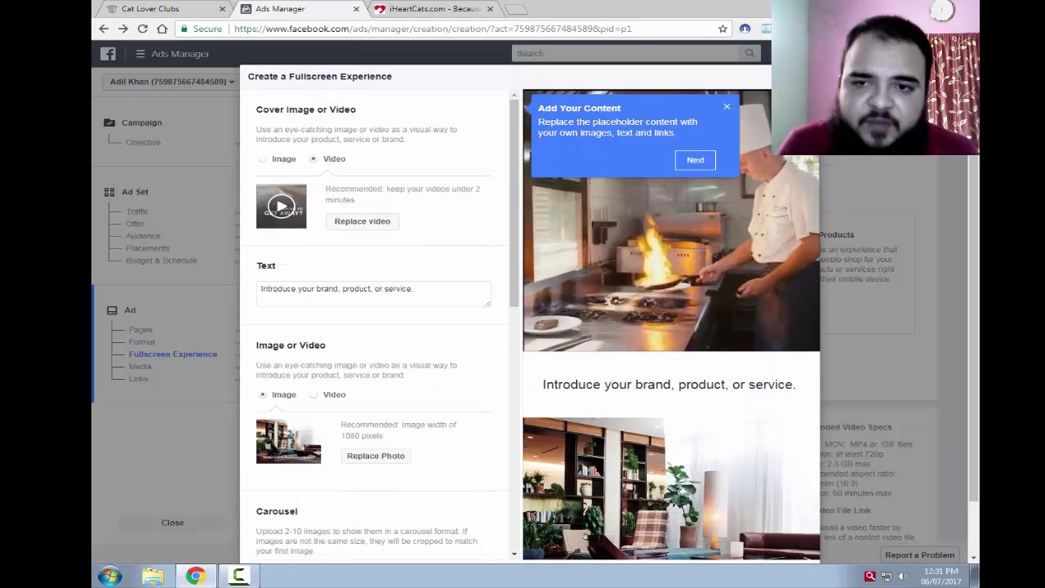
key("Escape")
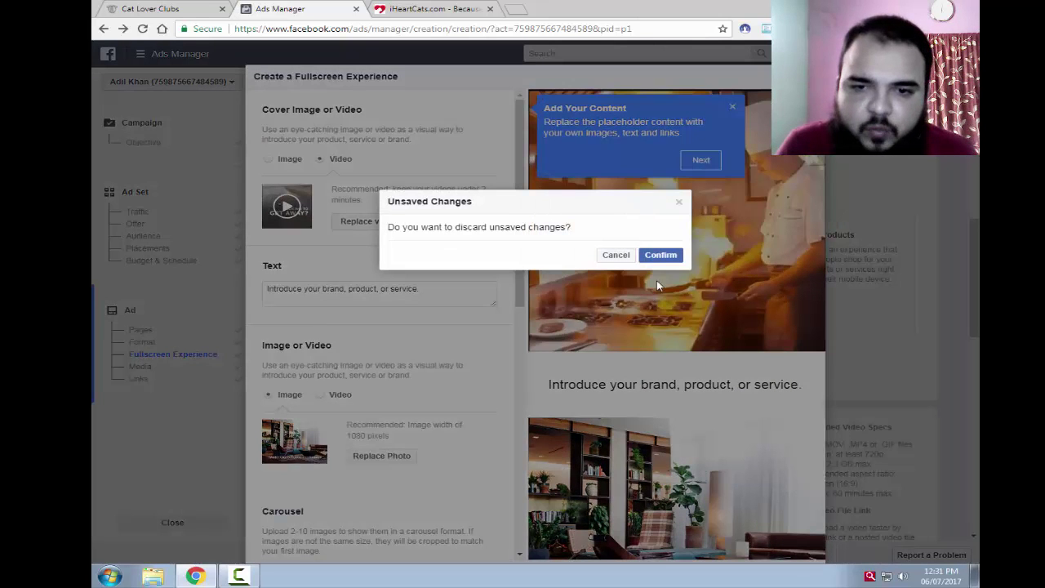
left_click(616, 254)
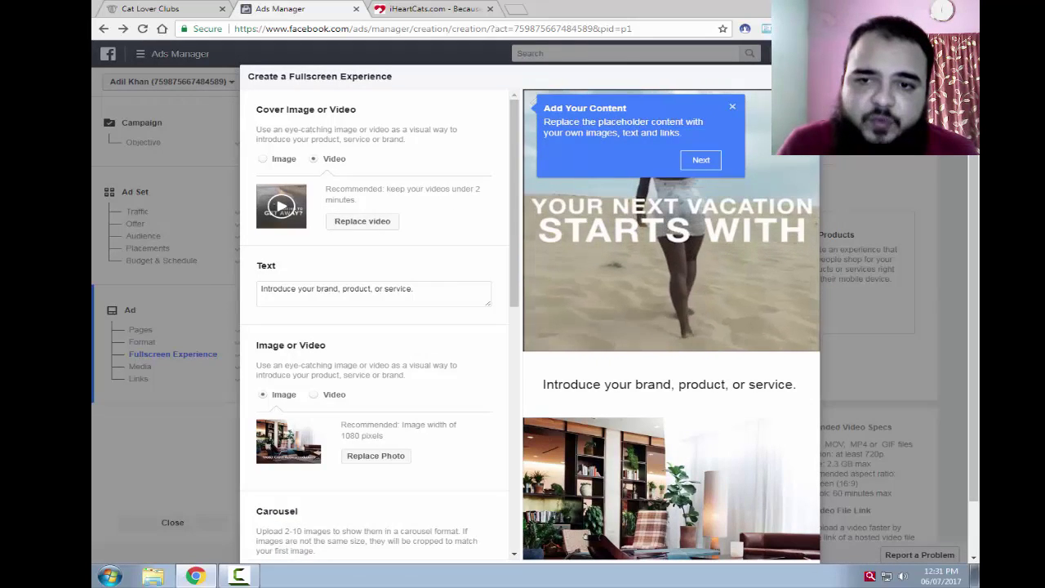
key("Escape")
left_click(670, 254)
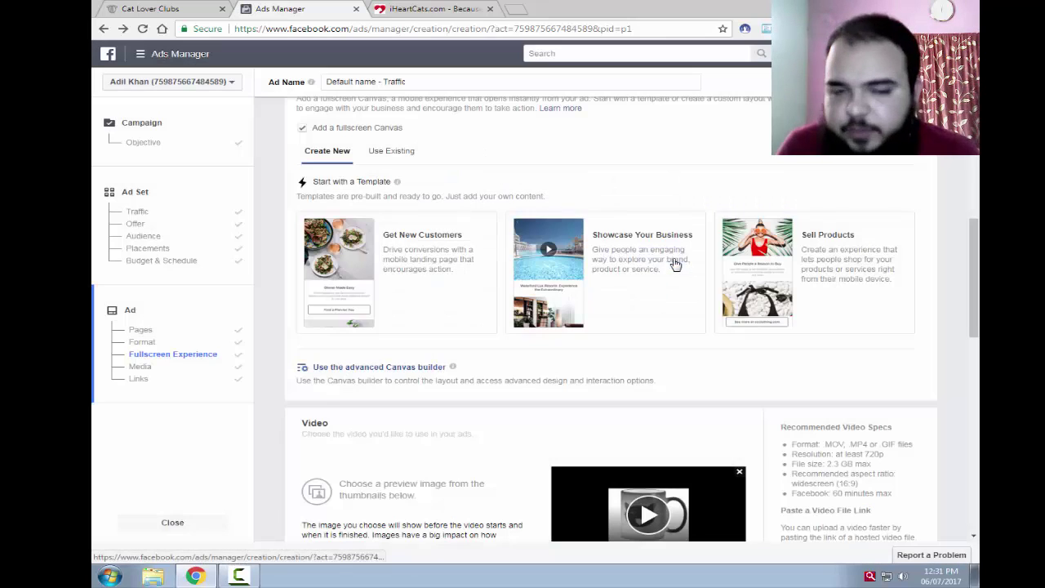
Step: Set the fullscreen experience to use an existing Canvas and try to place the order again
left_click(394, 153)
scroll(478, 294, "down", 5)
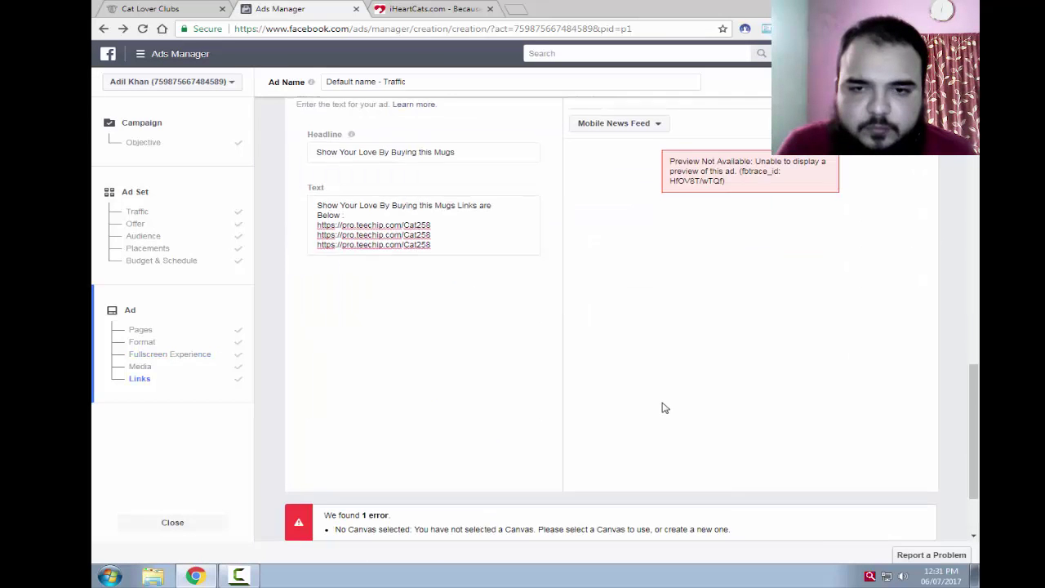
scroll(665, 408, "down", 2)
left_click(905, 466)
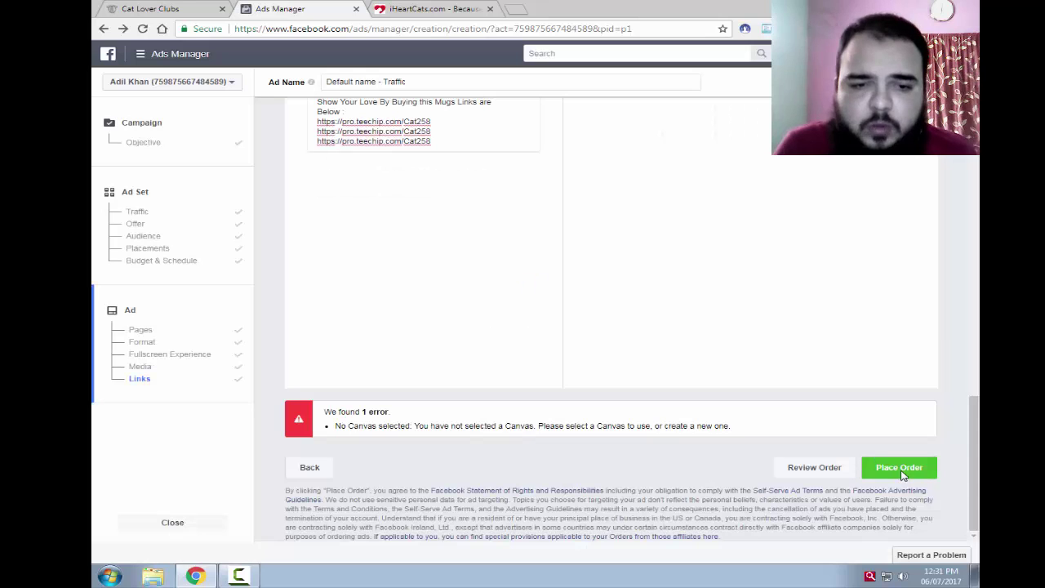
left_click(658, 426)
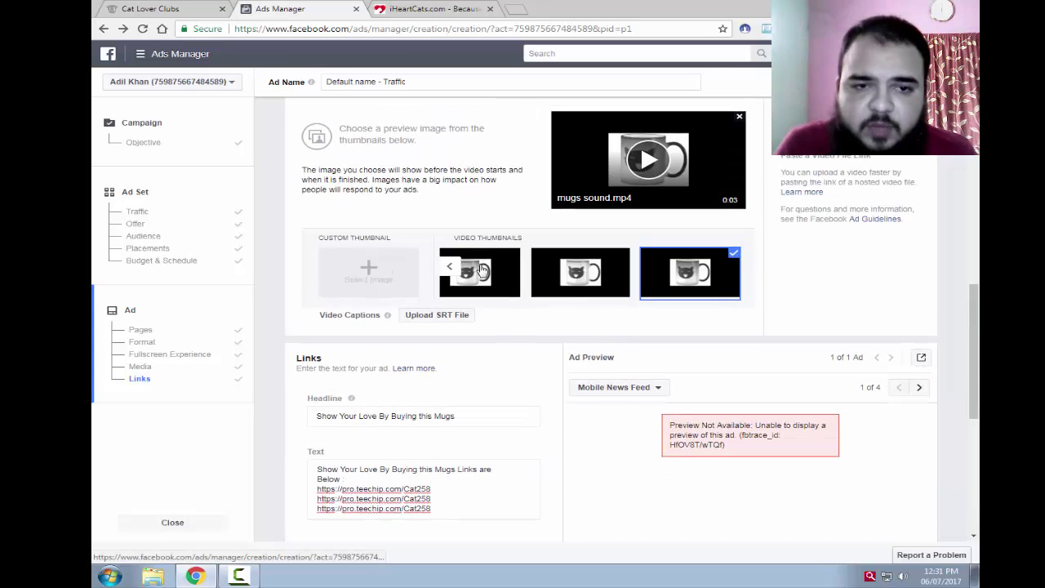
Step: Play the uploaded mugs sound video in the ad's media preview, replay it and pause it
scroll(481, 270, "up", 3)
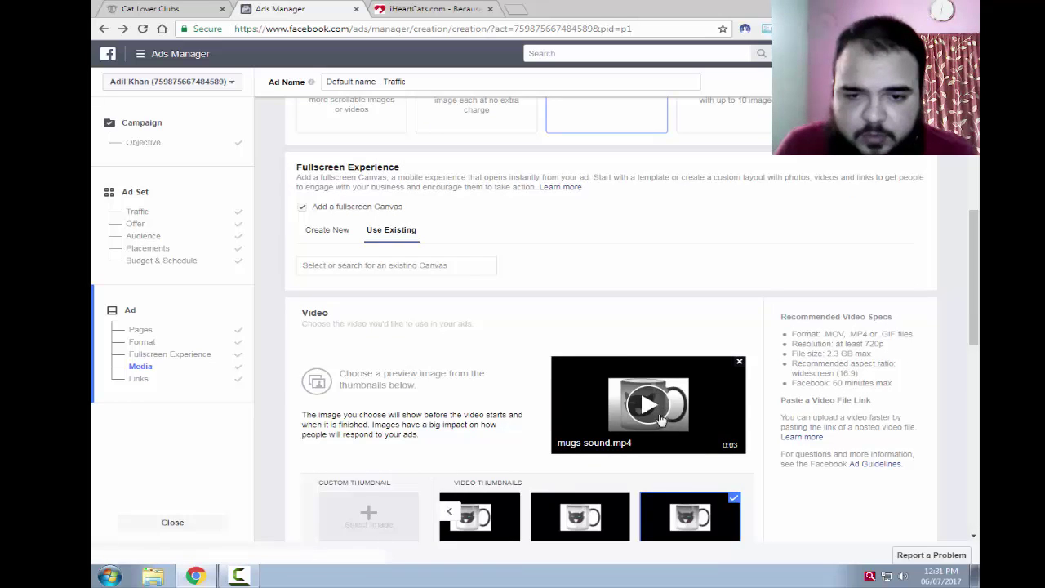
left_click(660, 419)
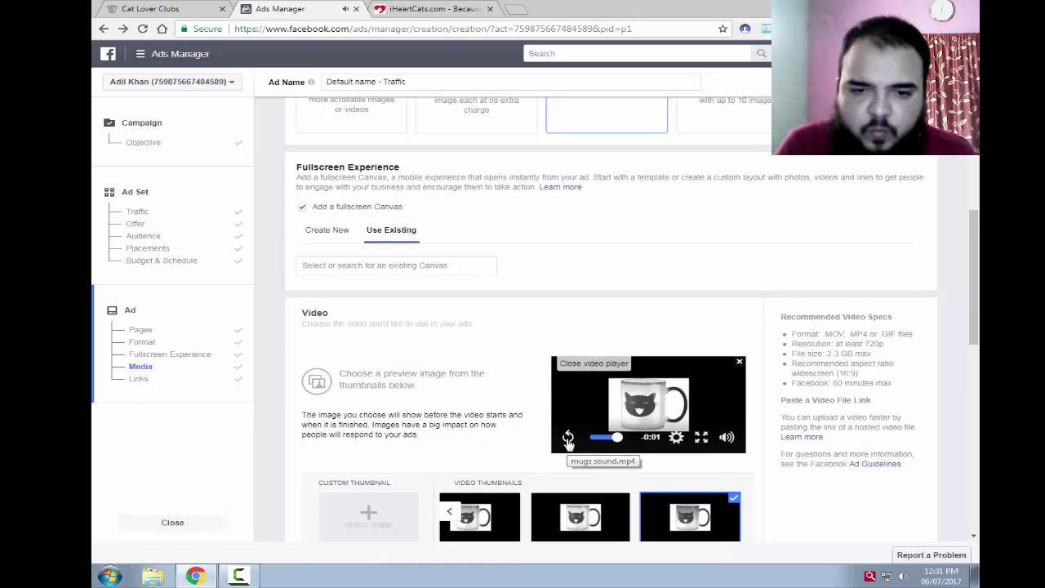
left_click(568, 437)
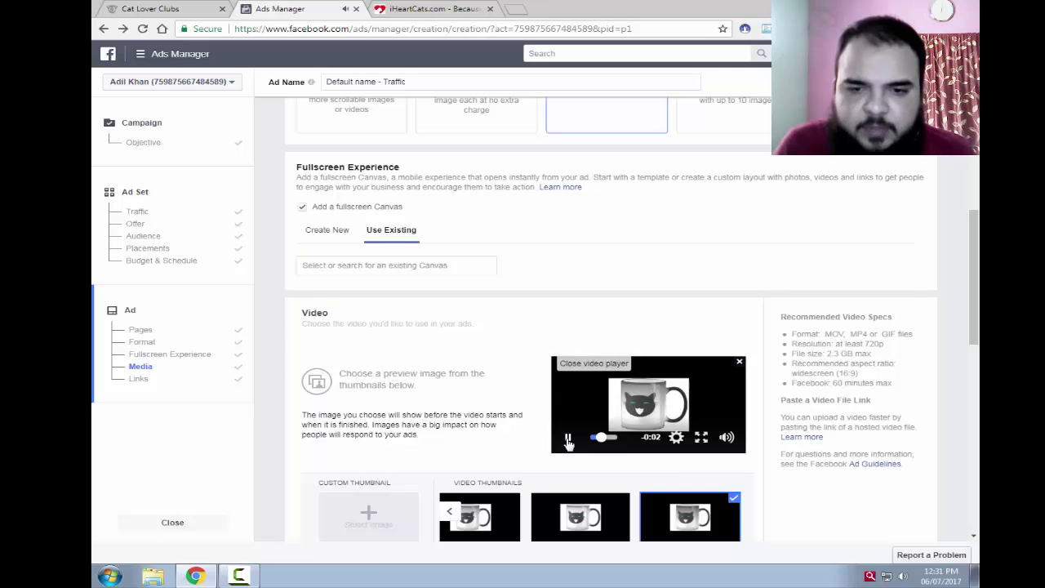
left_click(568, 438)
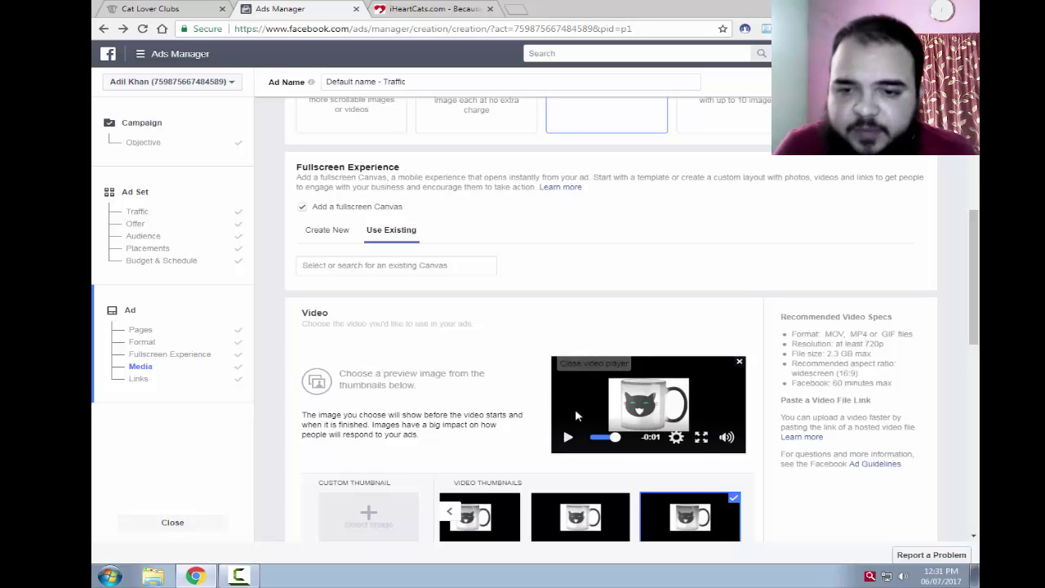
Step: Check the existing Canvas choices and disable the fullscreen Canvas for the ad
scroll(538, 393, "down", 5)
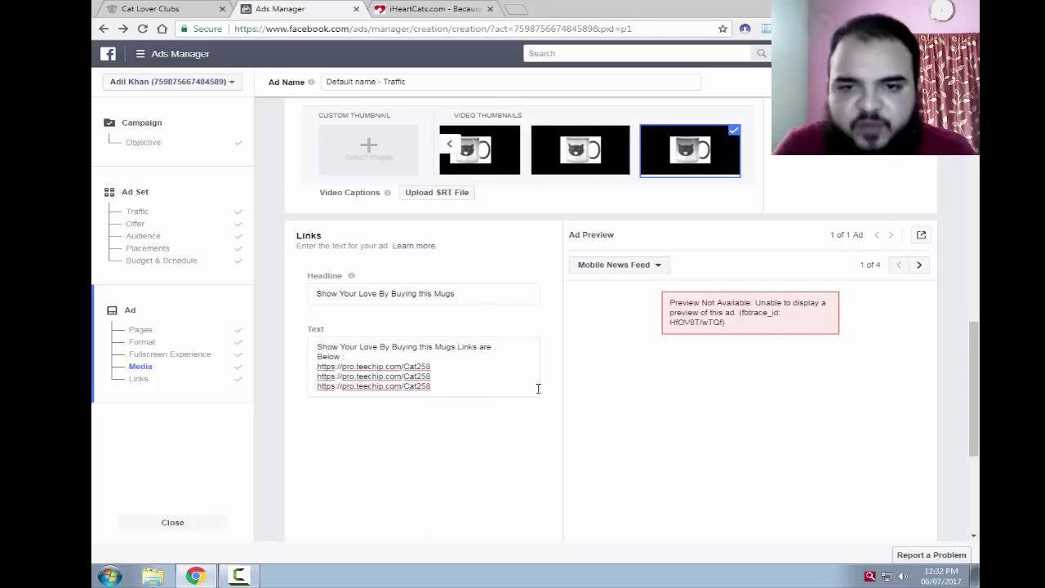
scroll(630, 395, "down", 3)
scroll(662, 412, "up", 8)
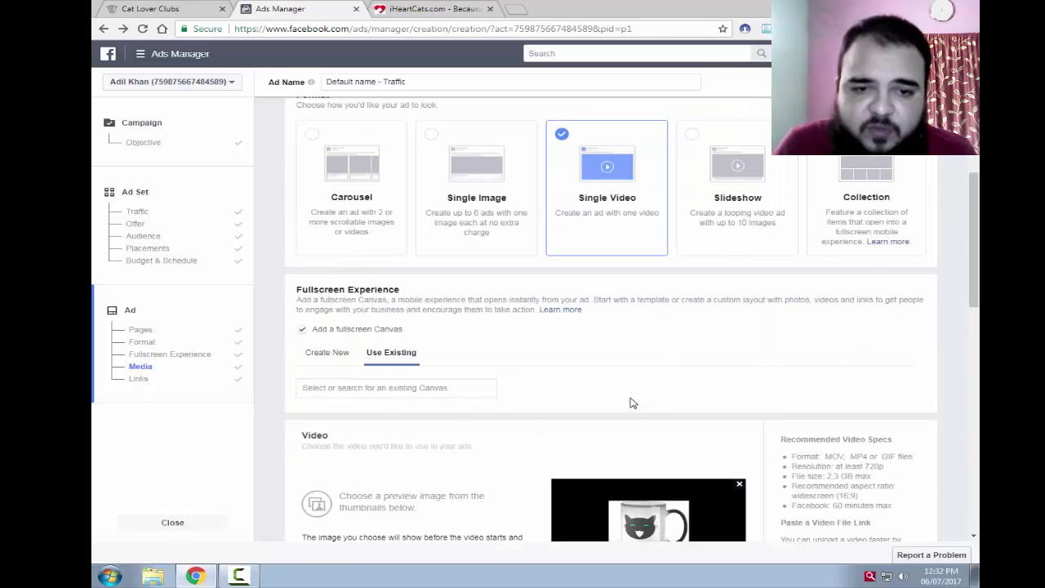
left_click(404, 390)
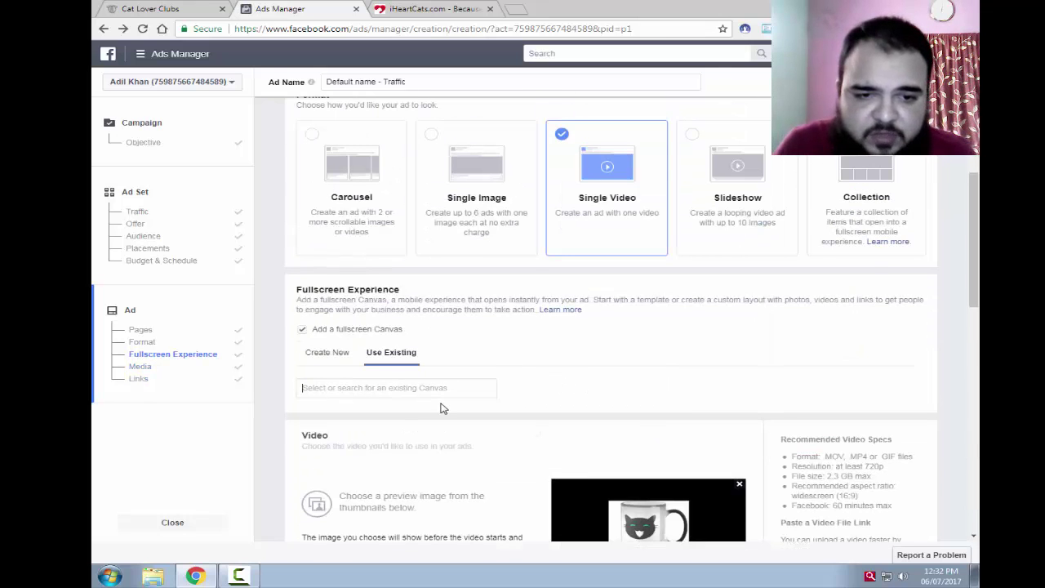
scroll(402, 390, "down", 3)
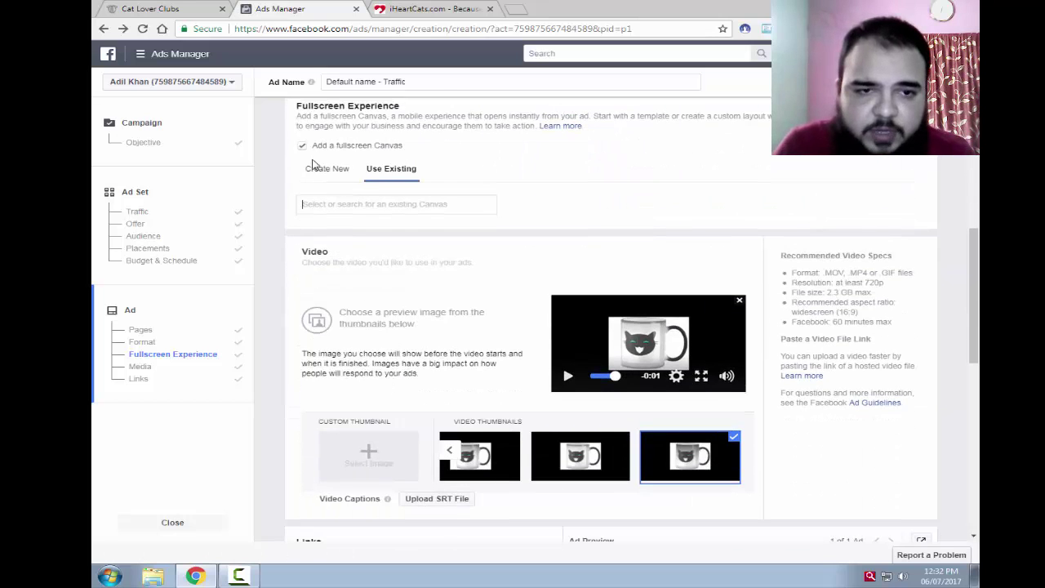
left_click(303, 146)
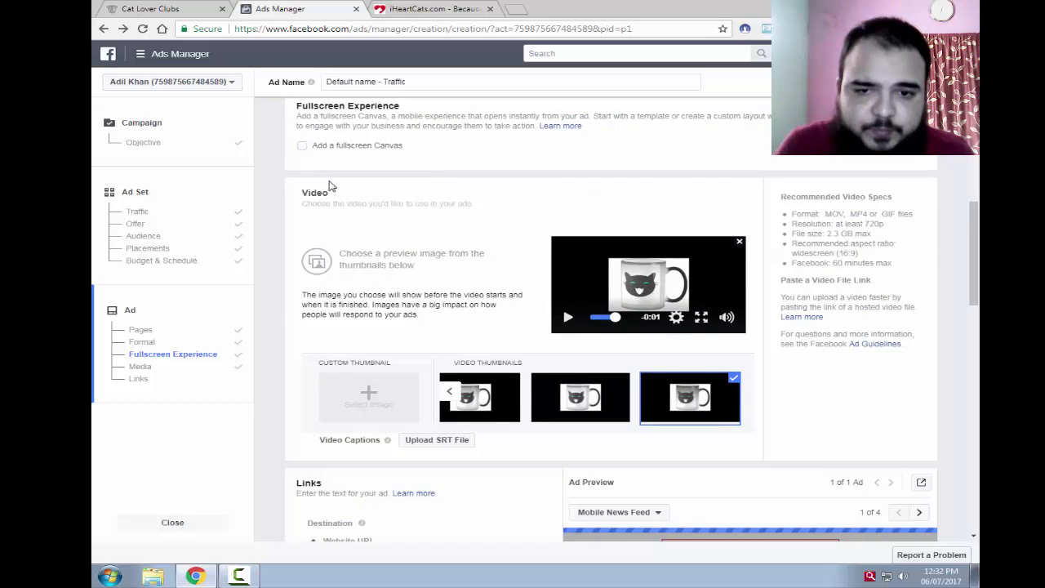
Step: Set the ad's call to action to Shop Now
scroll(490, 303, "down", 10)
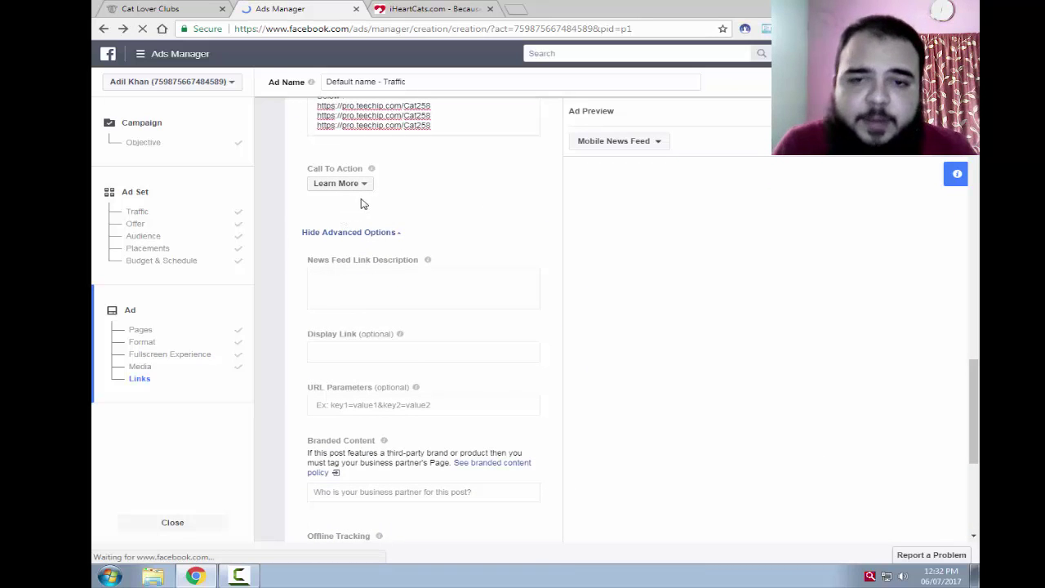
scroll(361, 203, "up", 1)
left_click(361, 252)
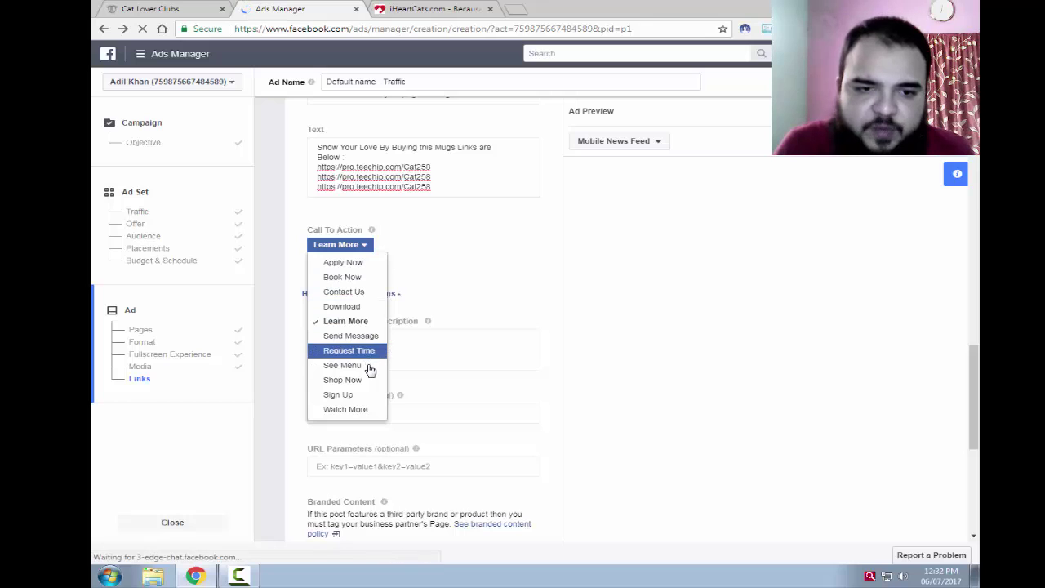
left_click(367, 385)
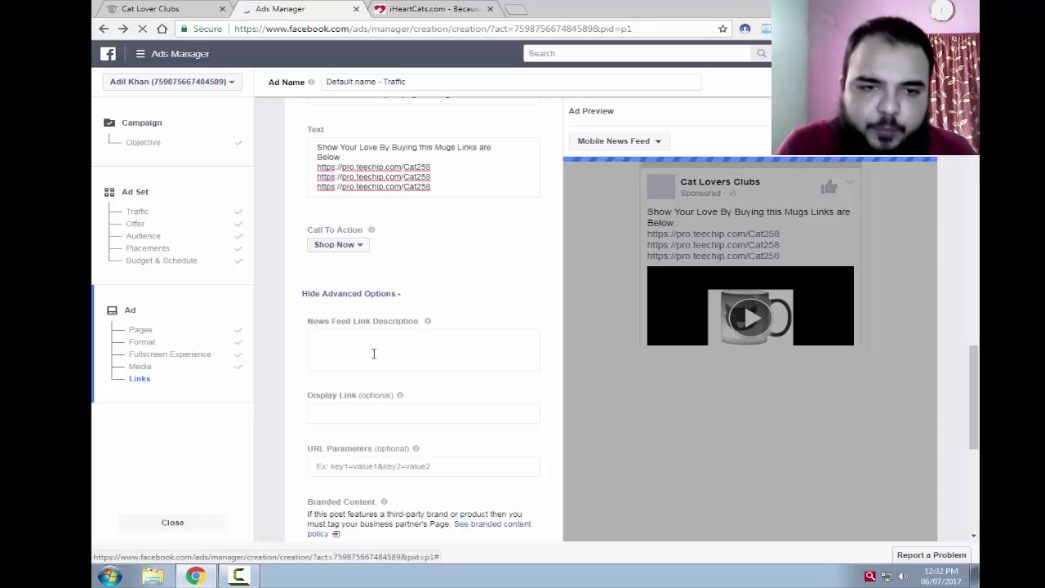
Step: Copy the ad text's opening sentence, "Show Your Love By Buying this Mugs Links are Below :", into the News Feed link description
left_click(373, 353)
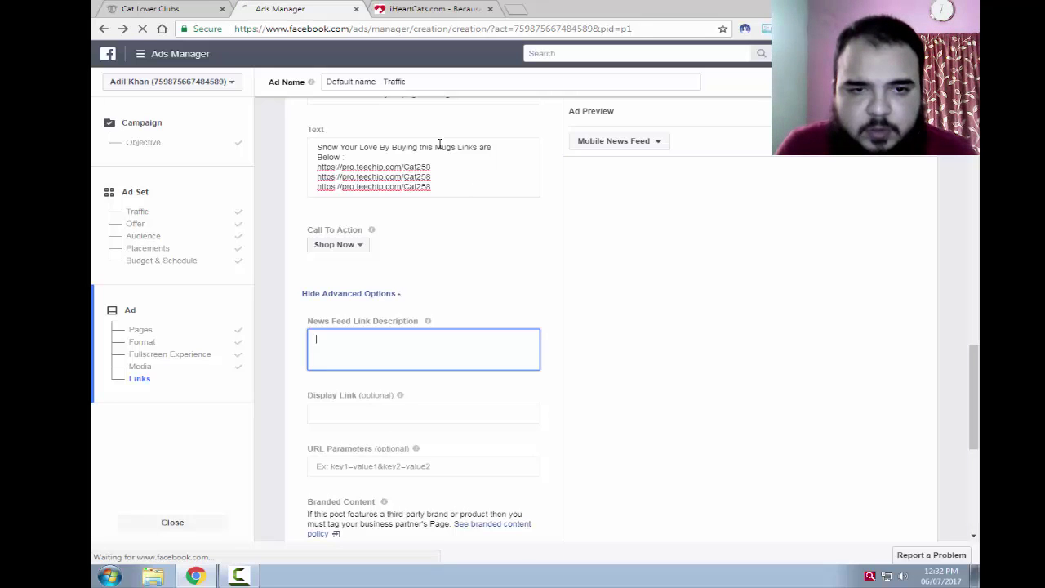
left_click_drag(344, 157, 253, 152)
key("ctrl+c")
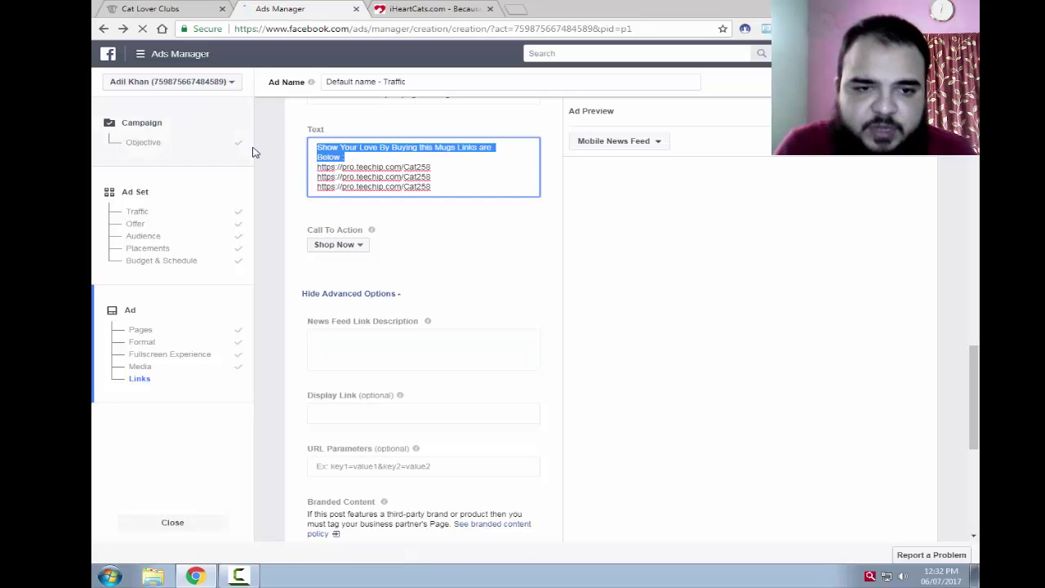
left_click(370, 348)
key("ctrl+v")
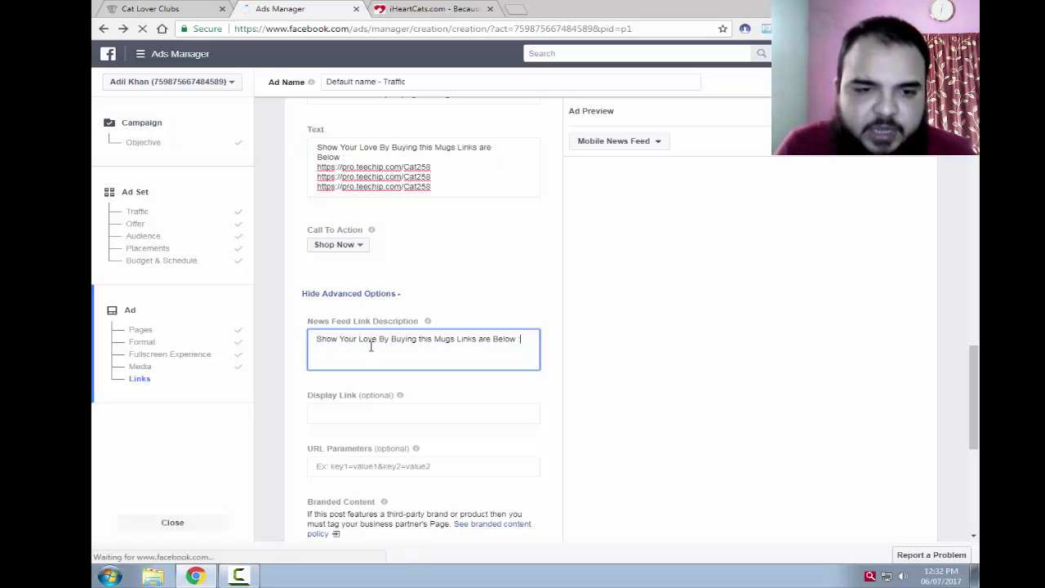
Step: Try tracking all conversions from the Facebook pixel, then return pixel tracking to Do not track conversions
scroll(371, 346, "down", 1)
scroll(371, 350, "down", 1)
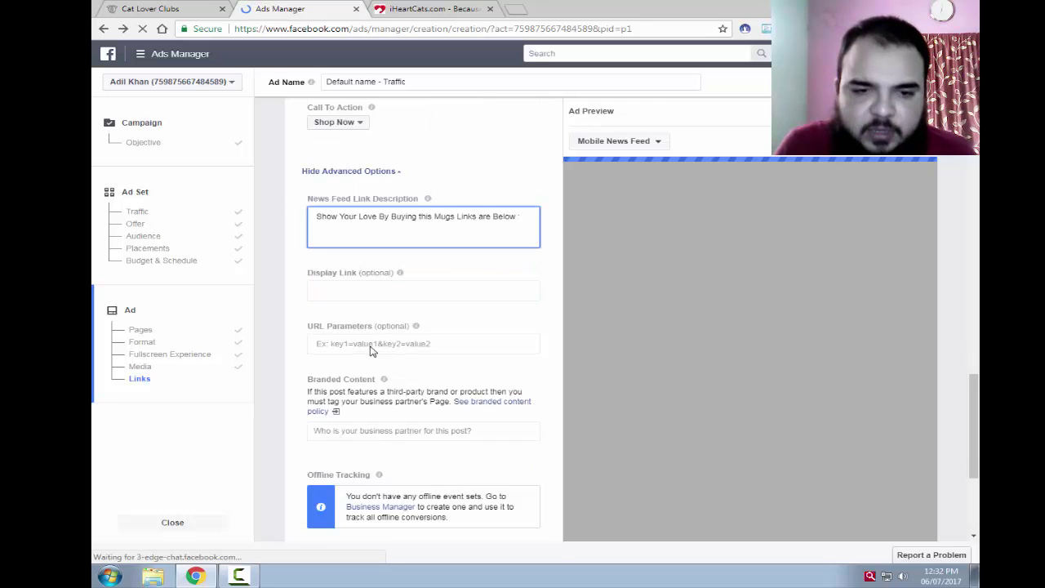
scroll(371, 351, "down", 1)
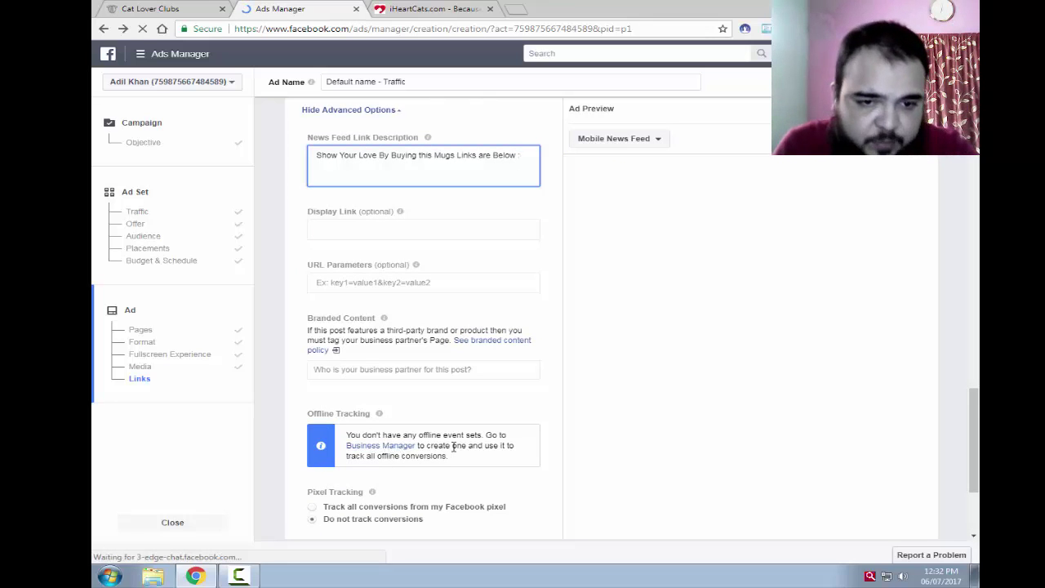
scroll(445, 451, "down", 1)
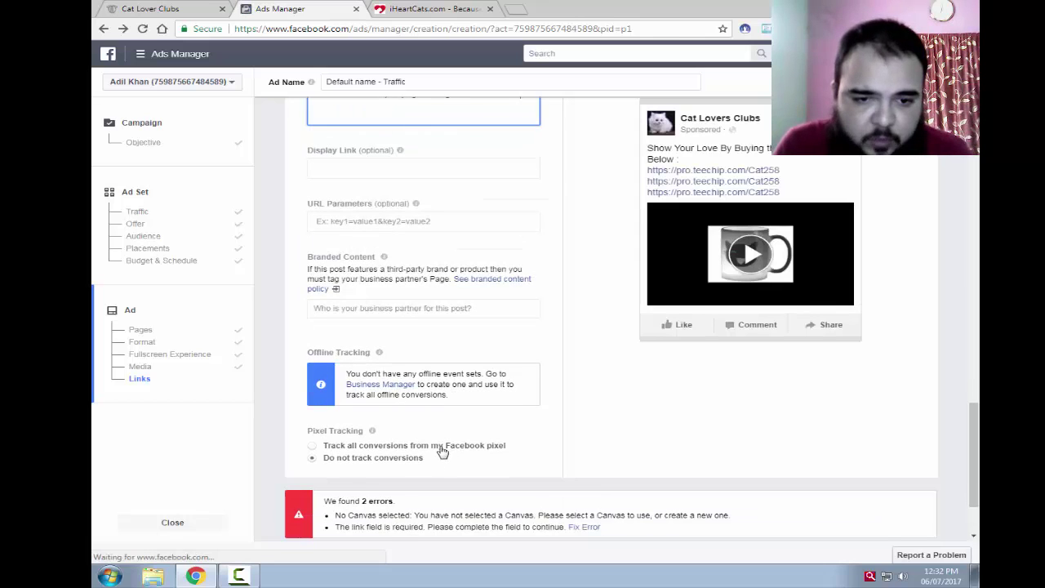
left_click(441, 449)
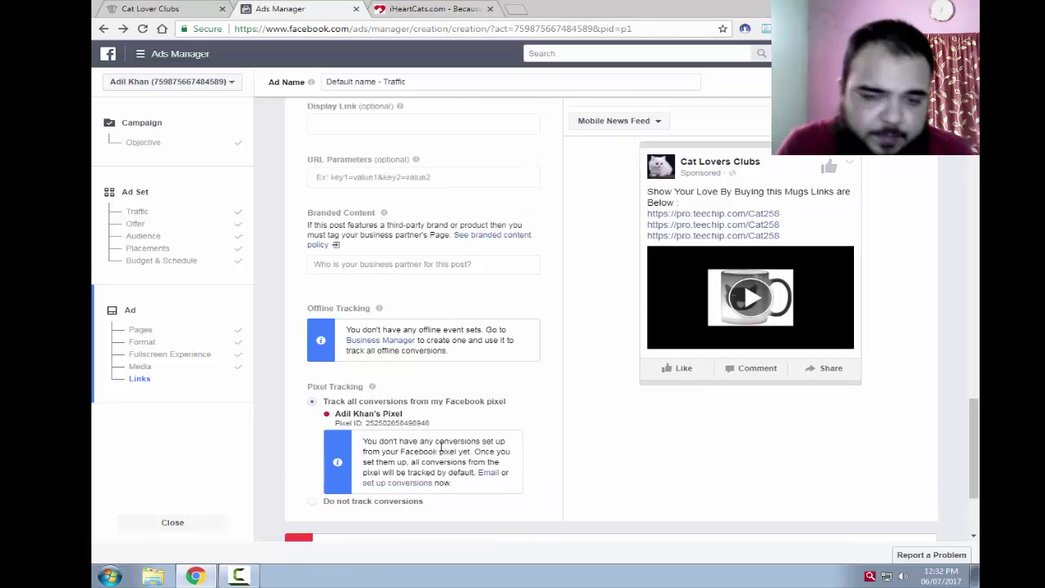
scroll(439, 445, "down", 2)
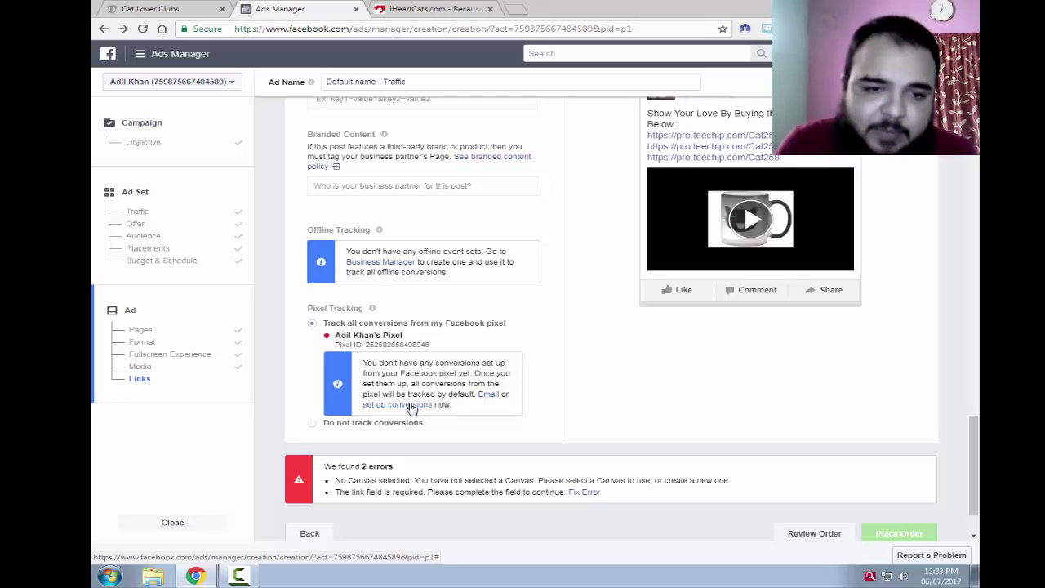
left_click(312, 424)
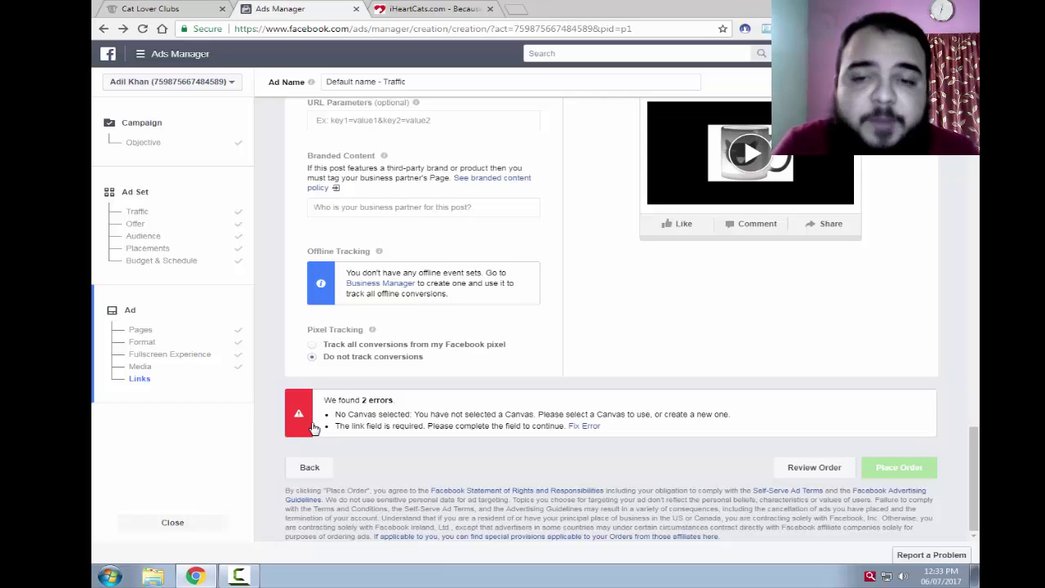
Step: Play the mug video in the Mobile News Feed ad preview and check the call to action setting
scroll(970, 300, "up", 2)
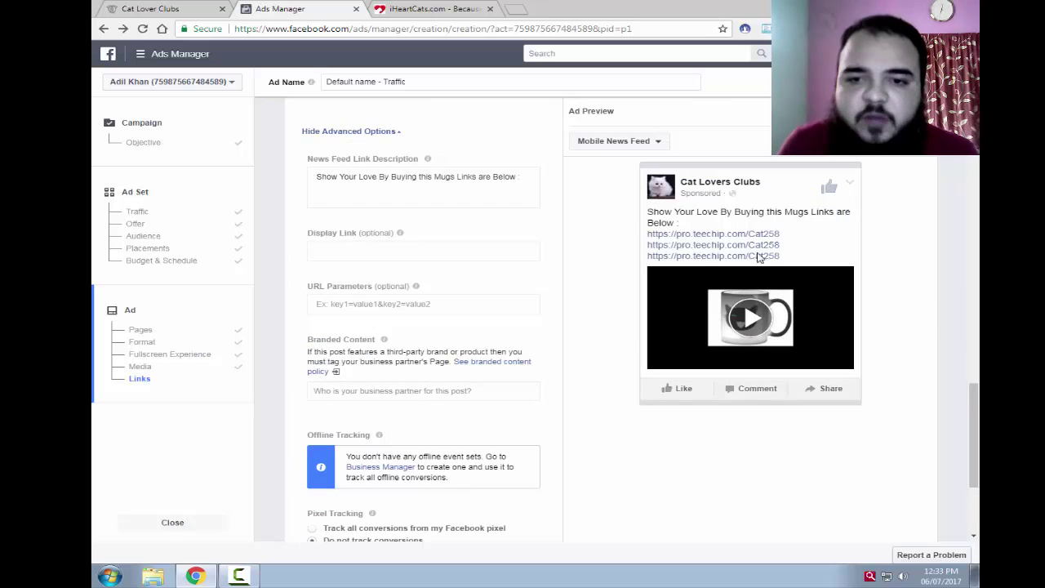
left_click(751, 315)
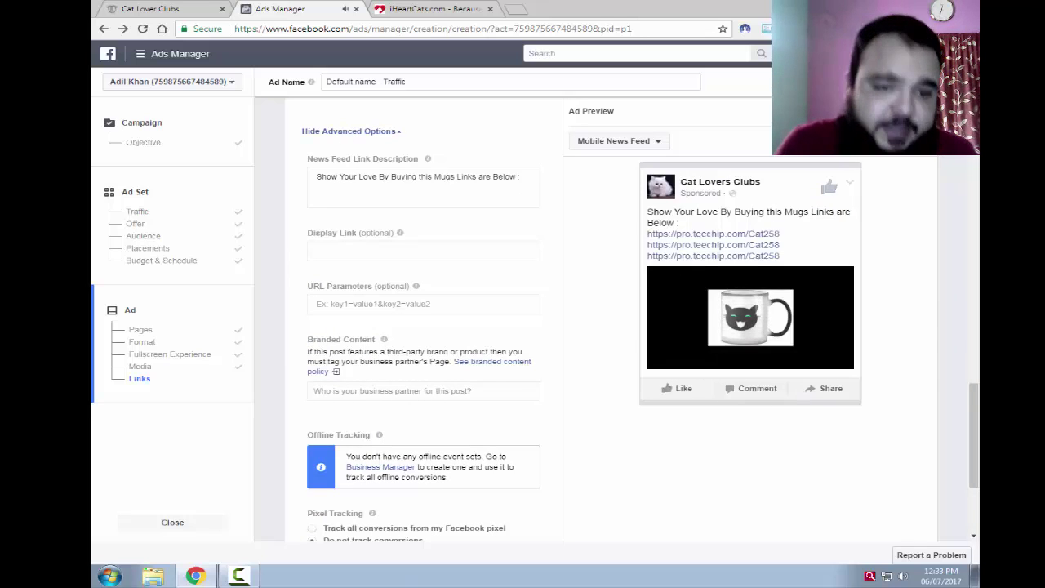
scroll(773, 503, "down", 3)
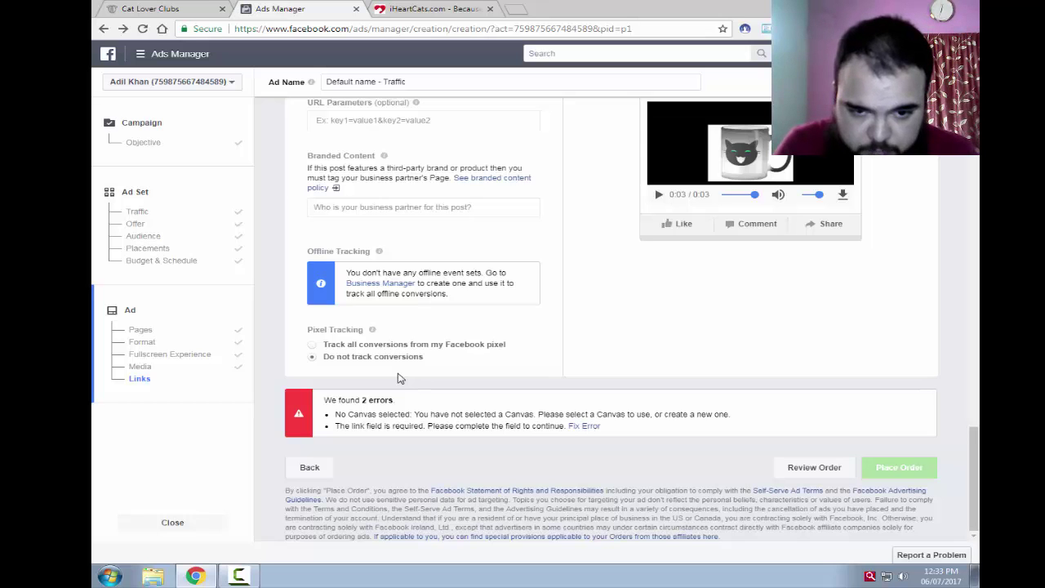
scroll(397, 378, "up", 4)
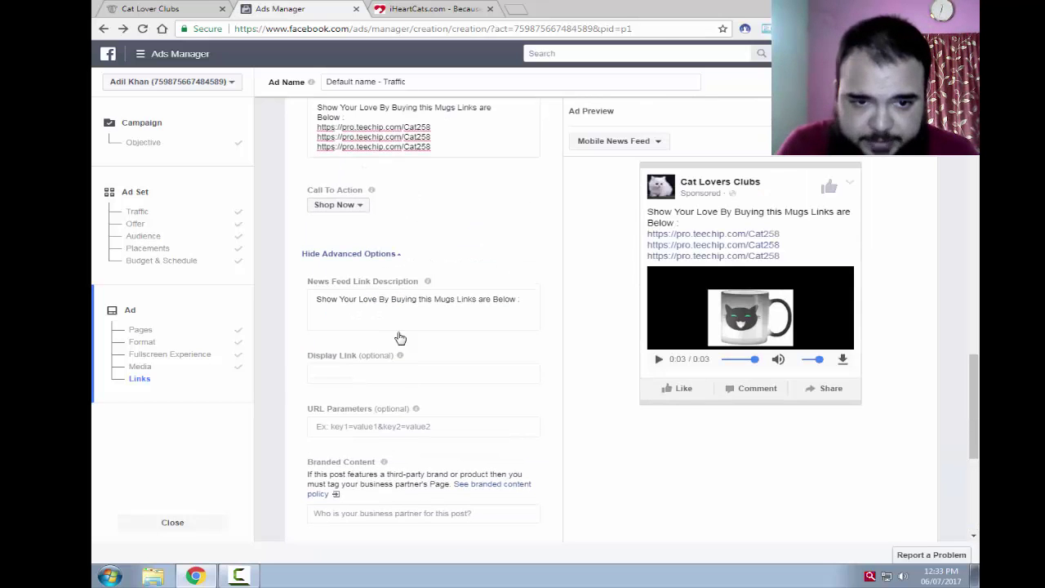
left_click(359, 208)
left_click(359, 206)
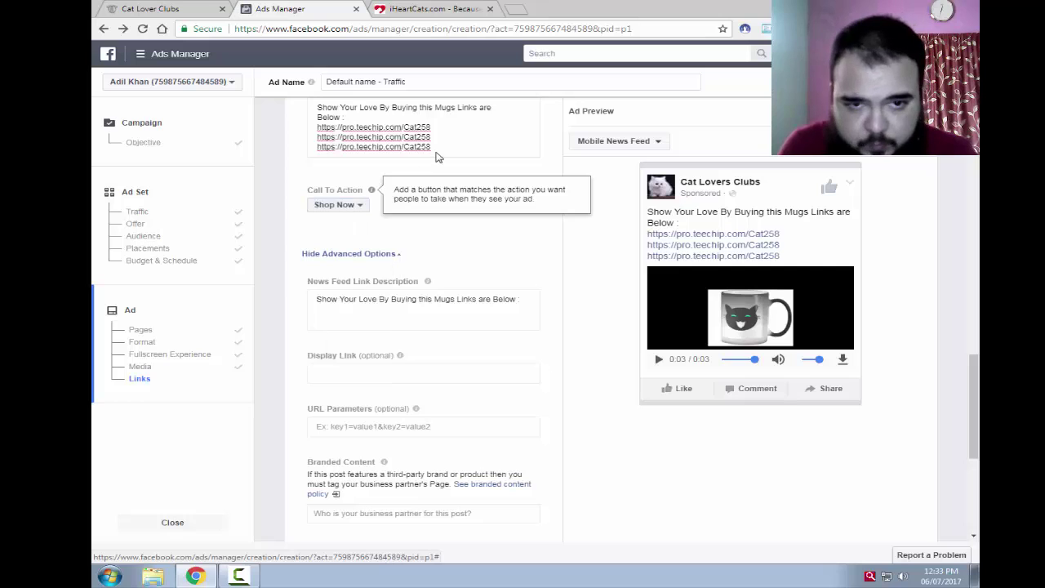
left_click(444, 148)
triple_click(444, 148)
key("ctrl+c")
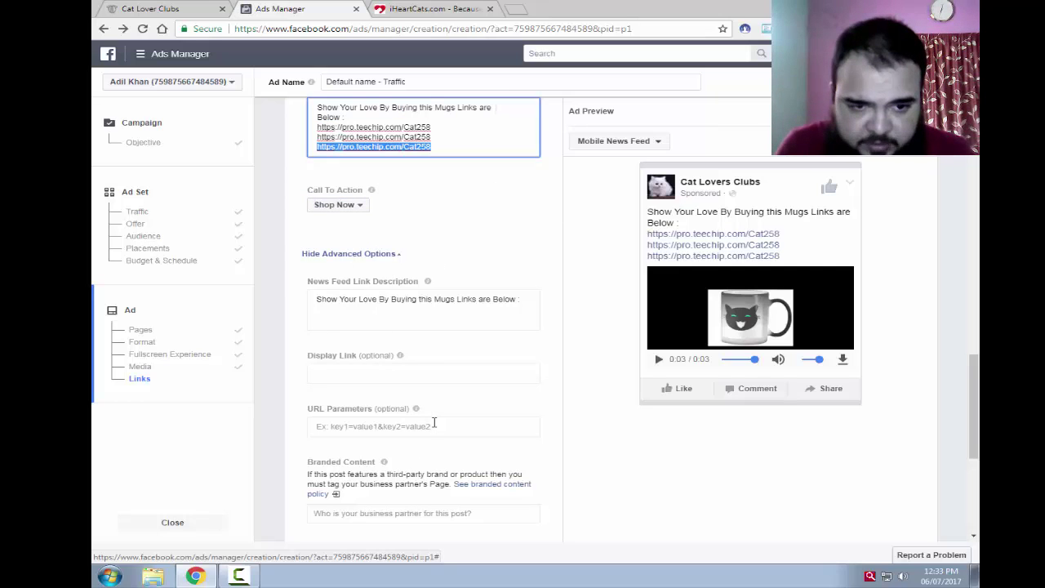
scroll(434, 422, "down", 3)
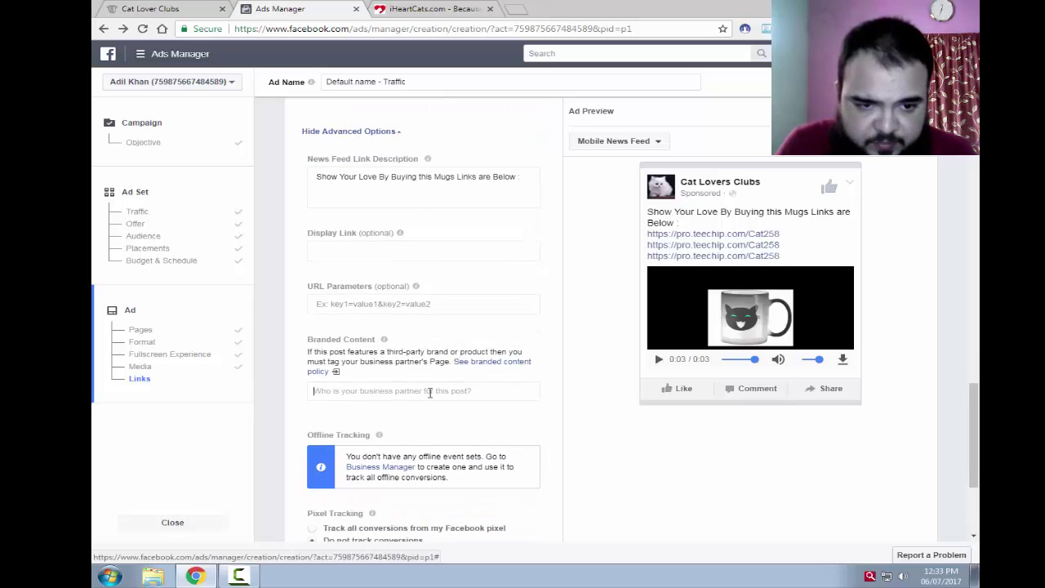
scroll(429, 391, "down", 3)
left_click(431, 398)
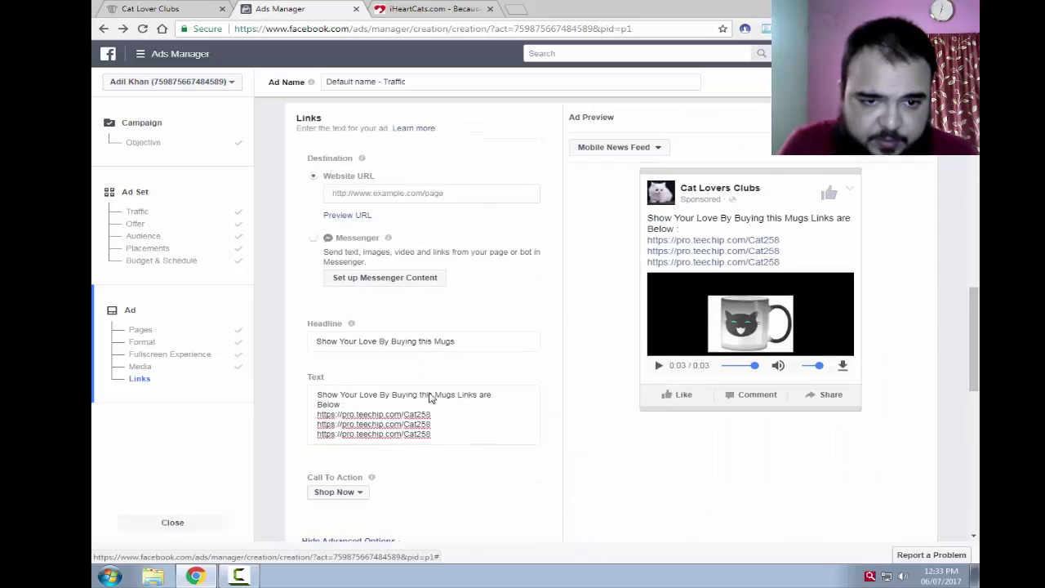
left_click(446, 334)
key("ctrl+v")
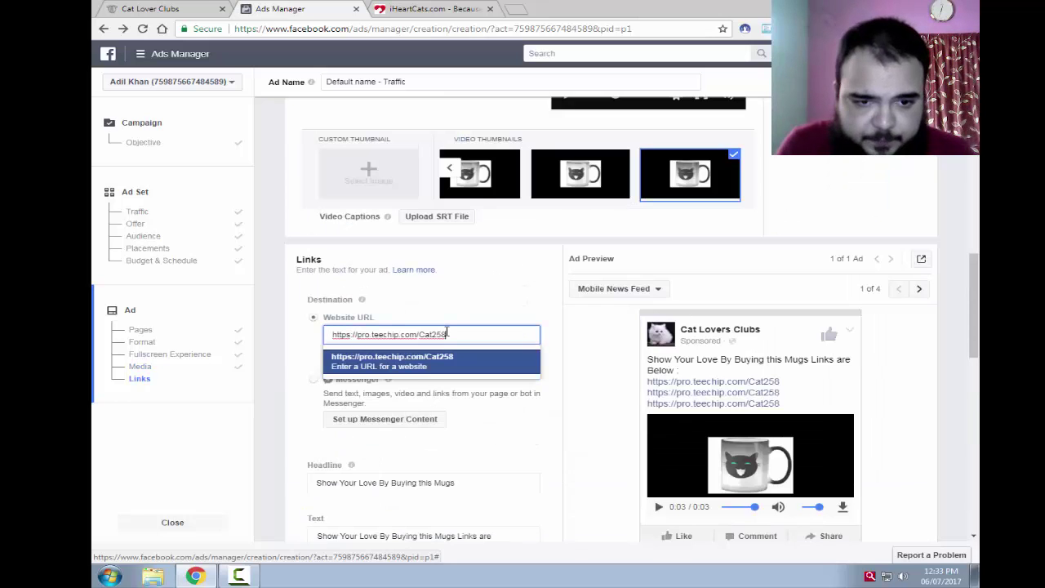
left_click(482, 376)
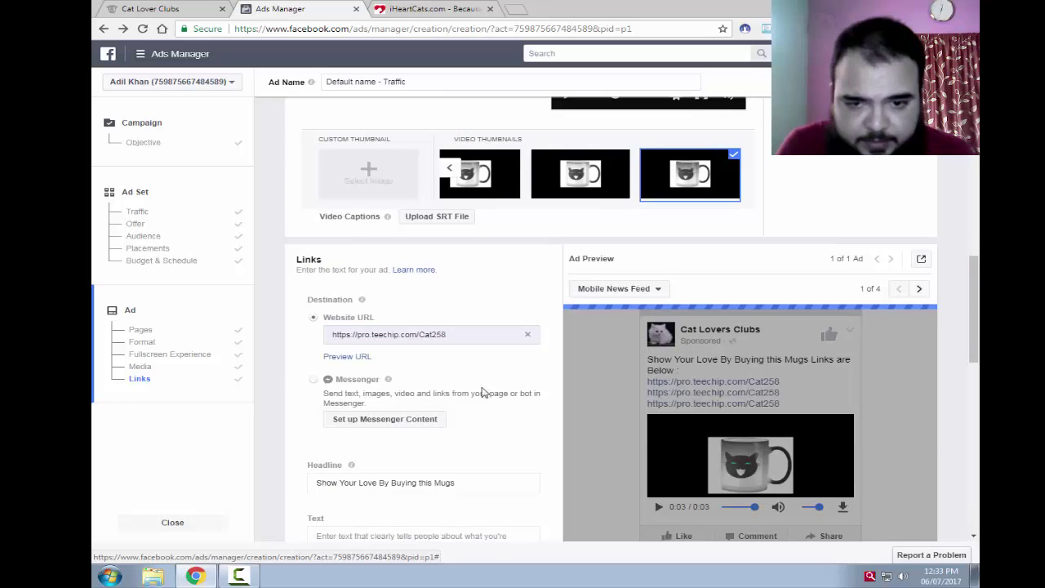
Step: Check the ad preview and its placement choices
scroll(886, 436, "down", 3)
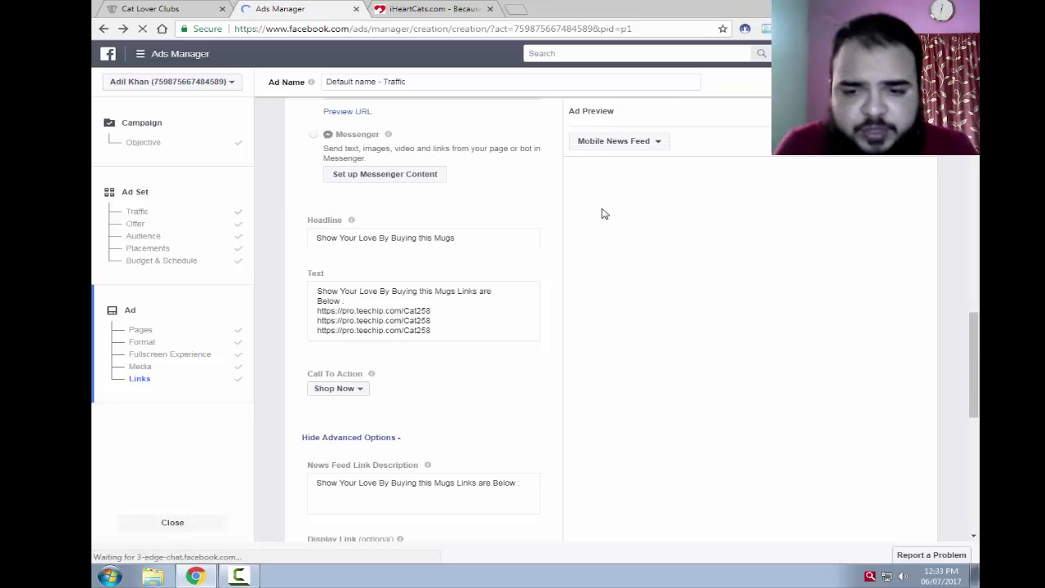
left_click(660, 142)
left_click(660, 142)
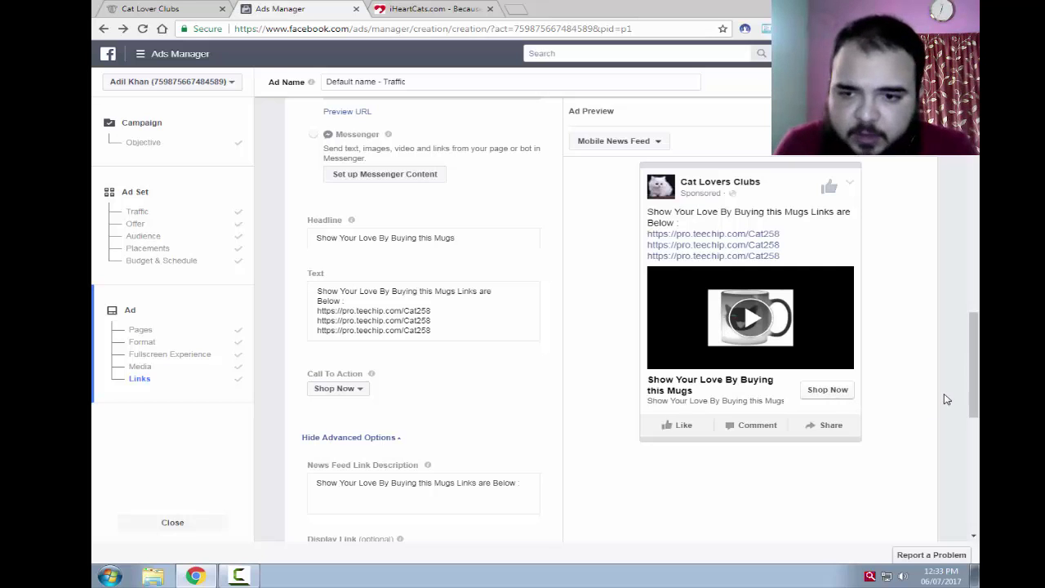
Step: Place the order for the ad and continue from the order confirmation to the ads overview
scroll(942, 398, "down", 4)
scroll(939, 397, "down", 5)
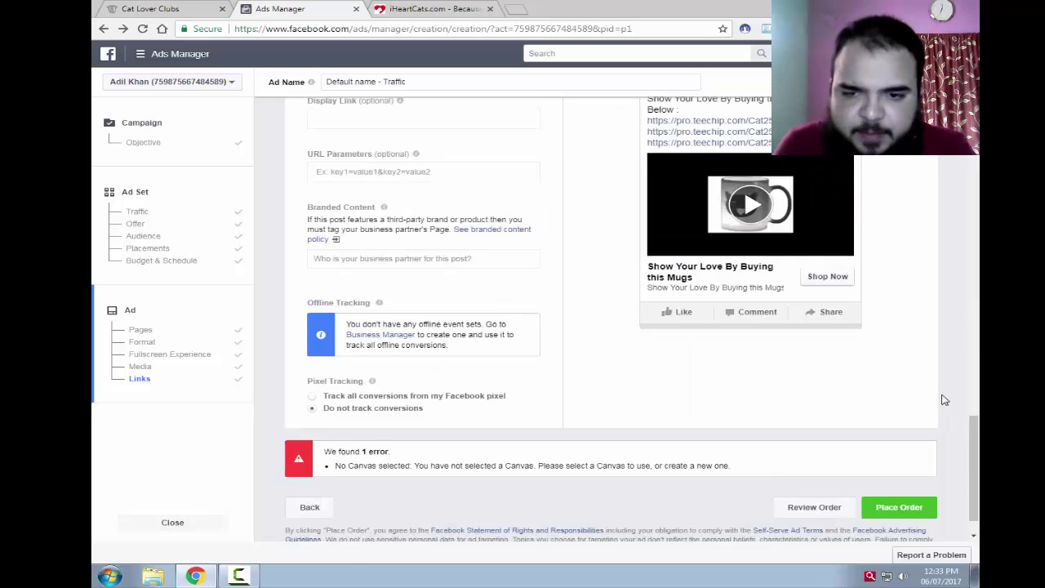
left_click(888, 467)
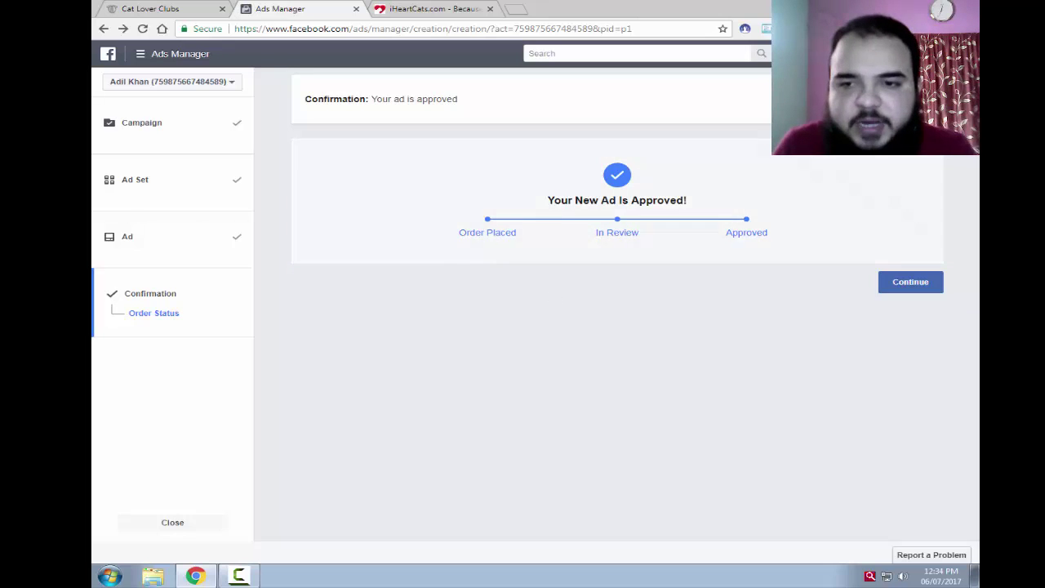
left_click(913, 288)
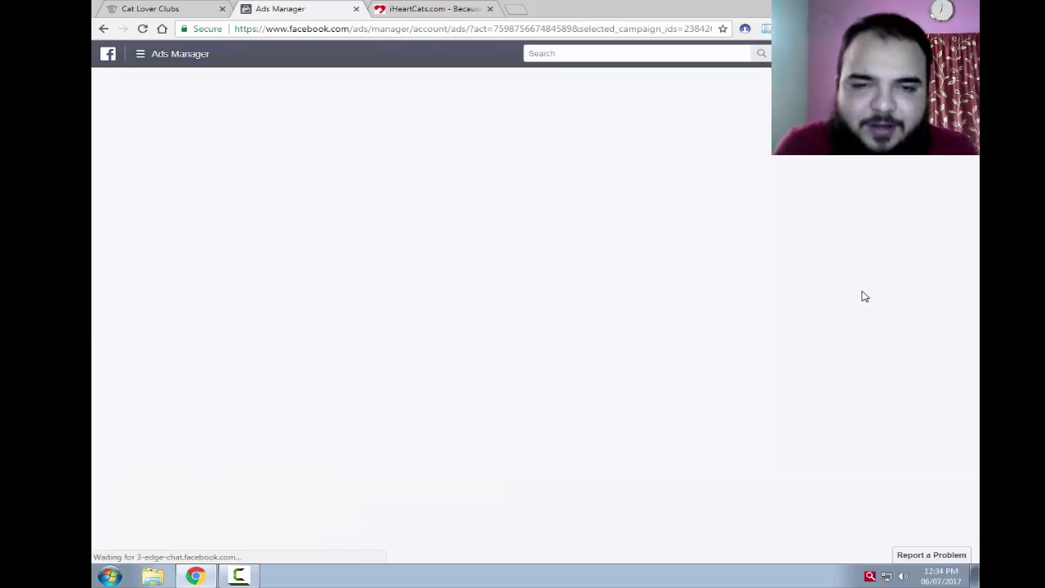